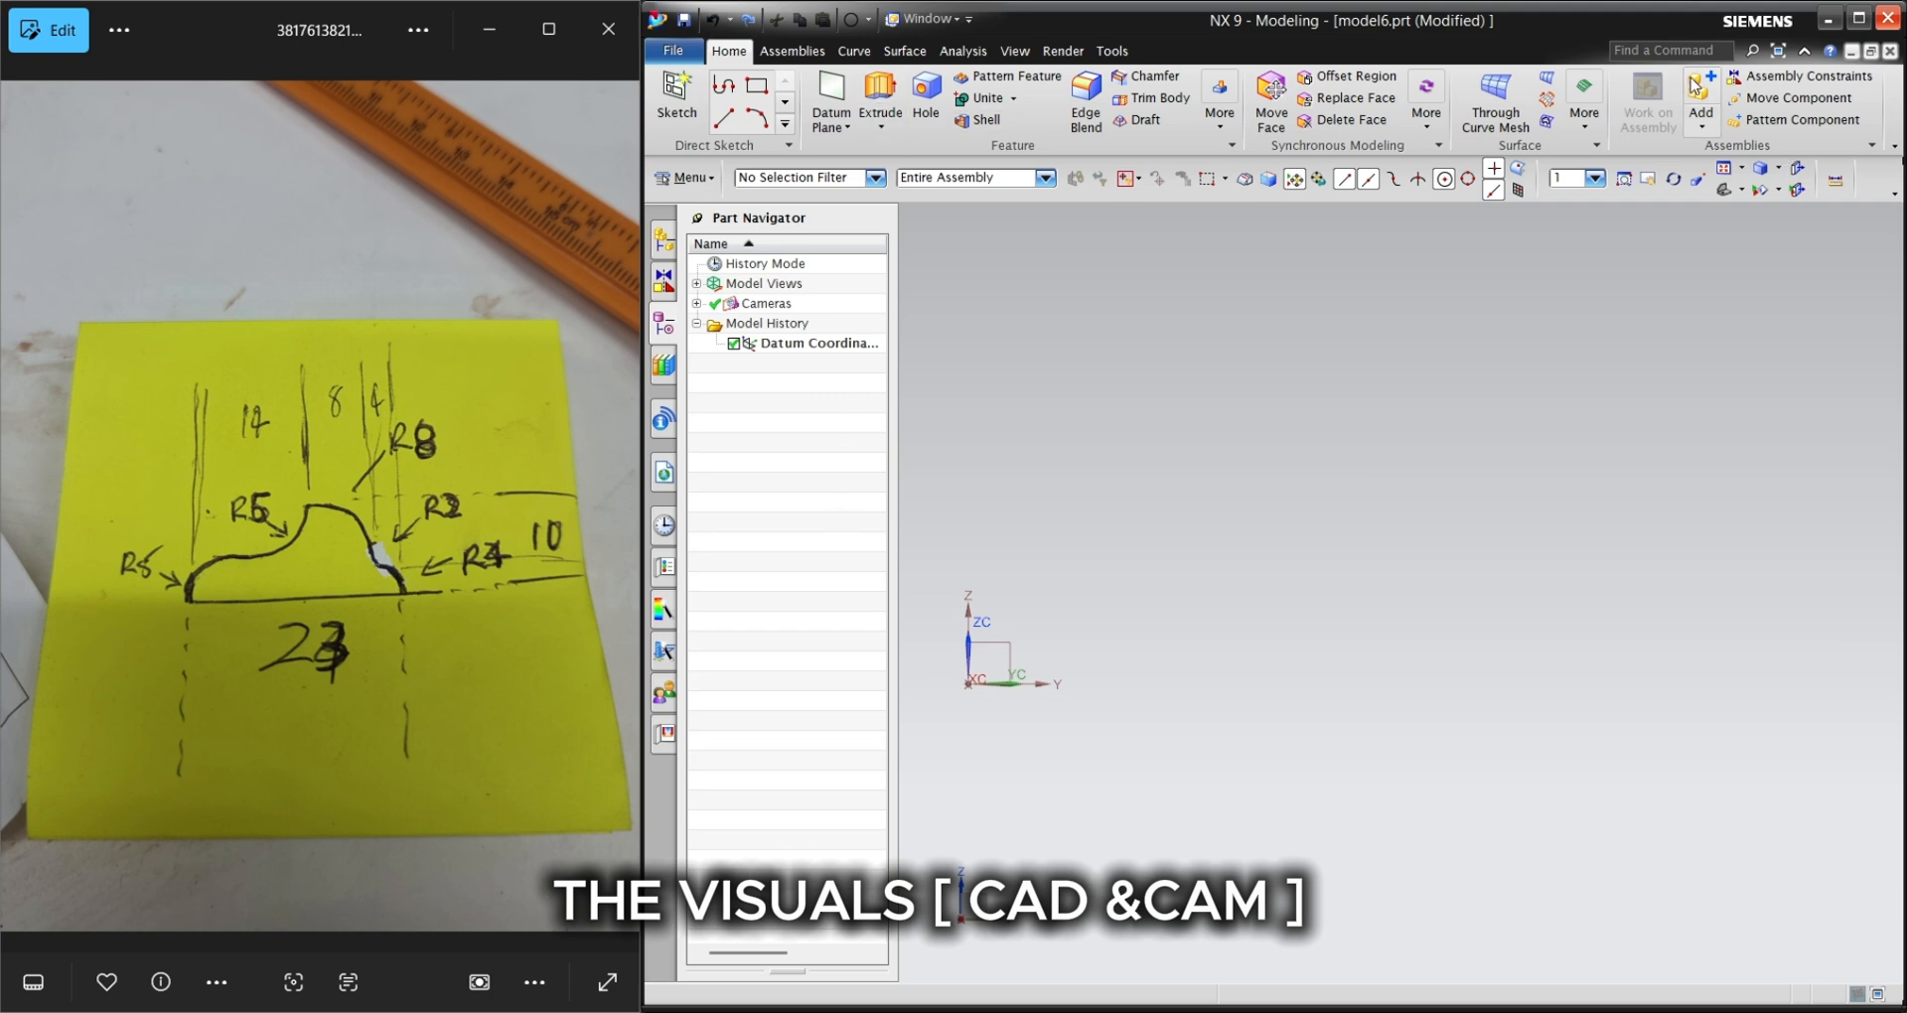
- Set the background of the graphics window to a plain dark grey
{"action": "left_click", "coordinate": [1014, 52]}
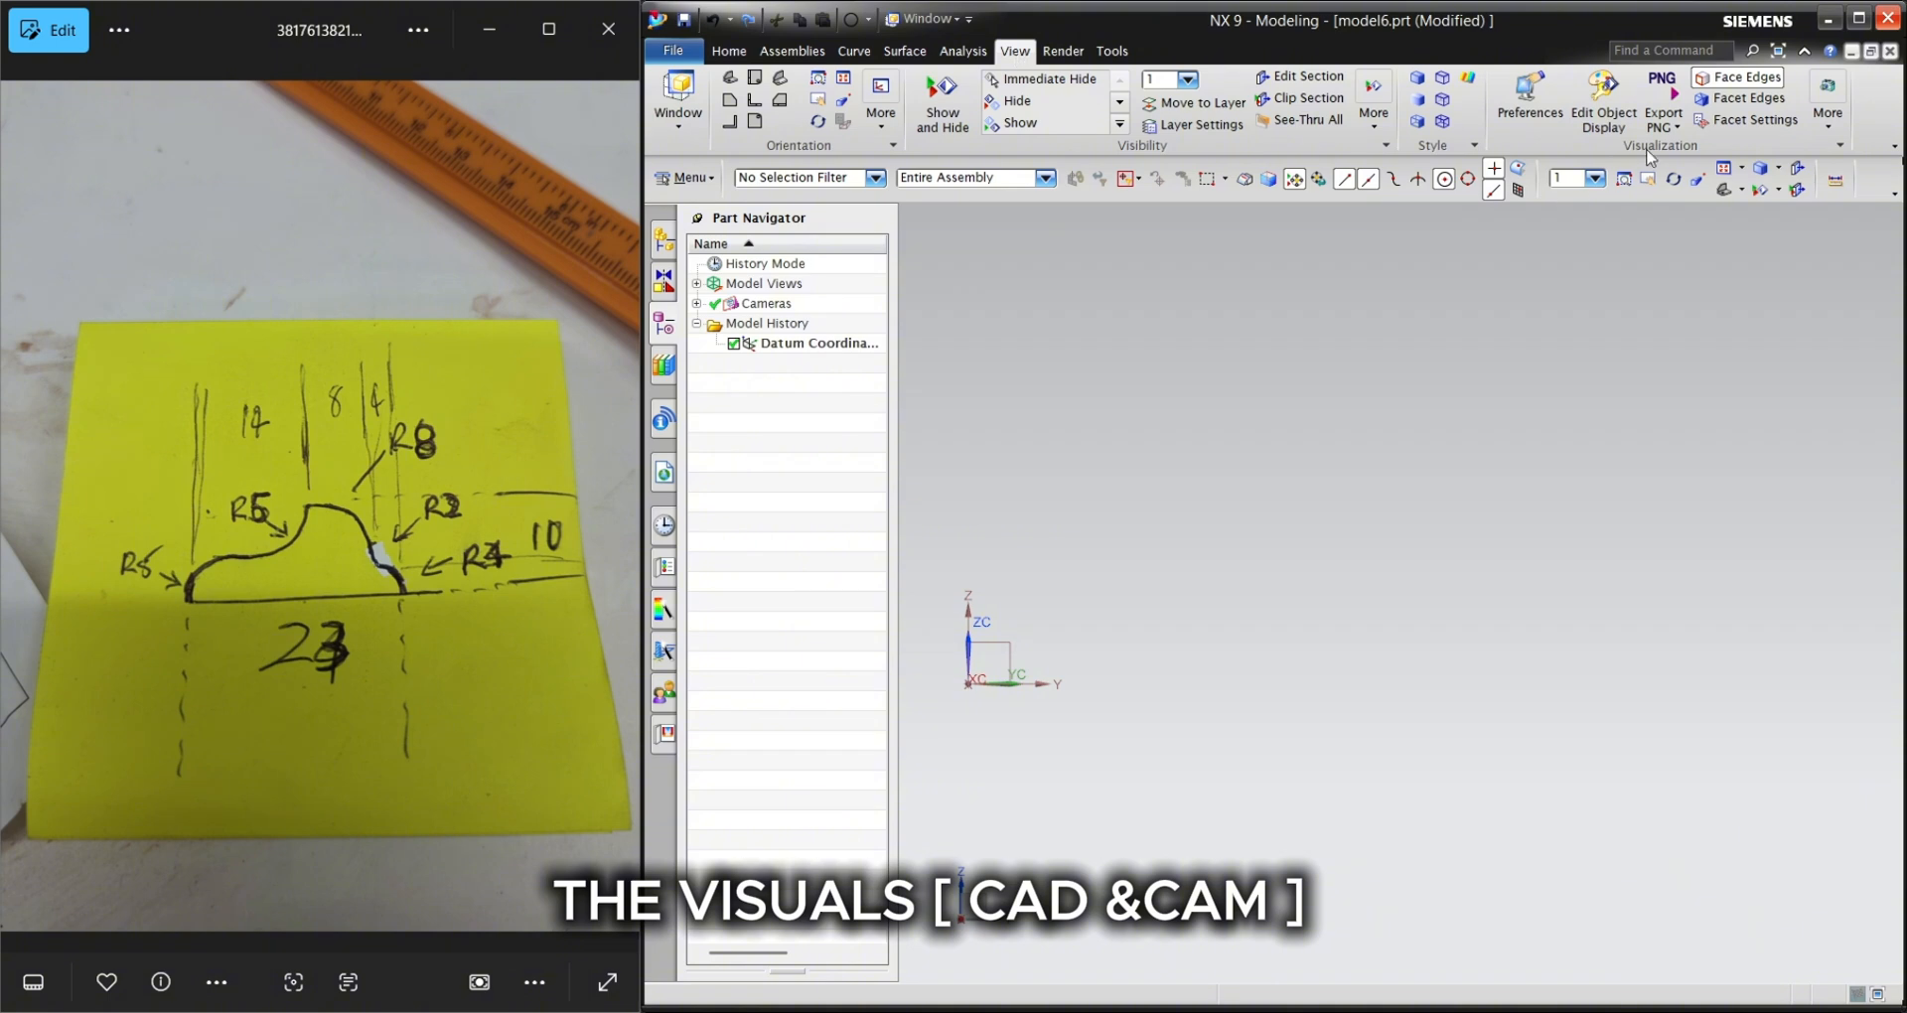
{"action": "left_click", "coordinate": [1826, 129]}
{"action": "left_click", "coordinate": [1723, 194]}
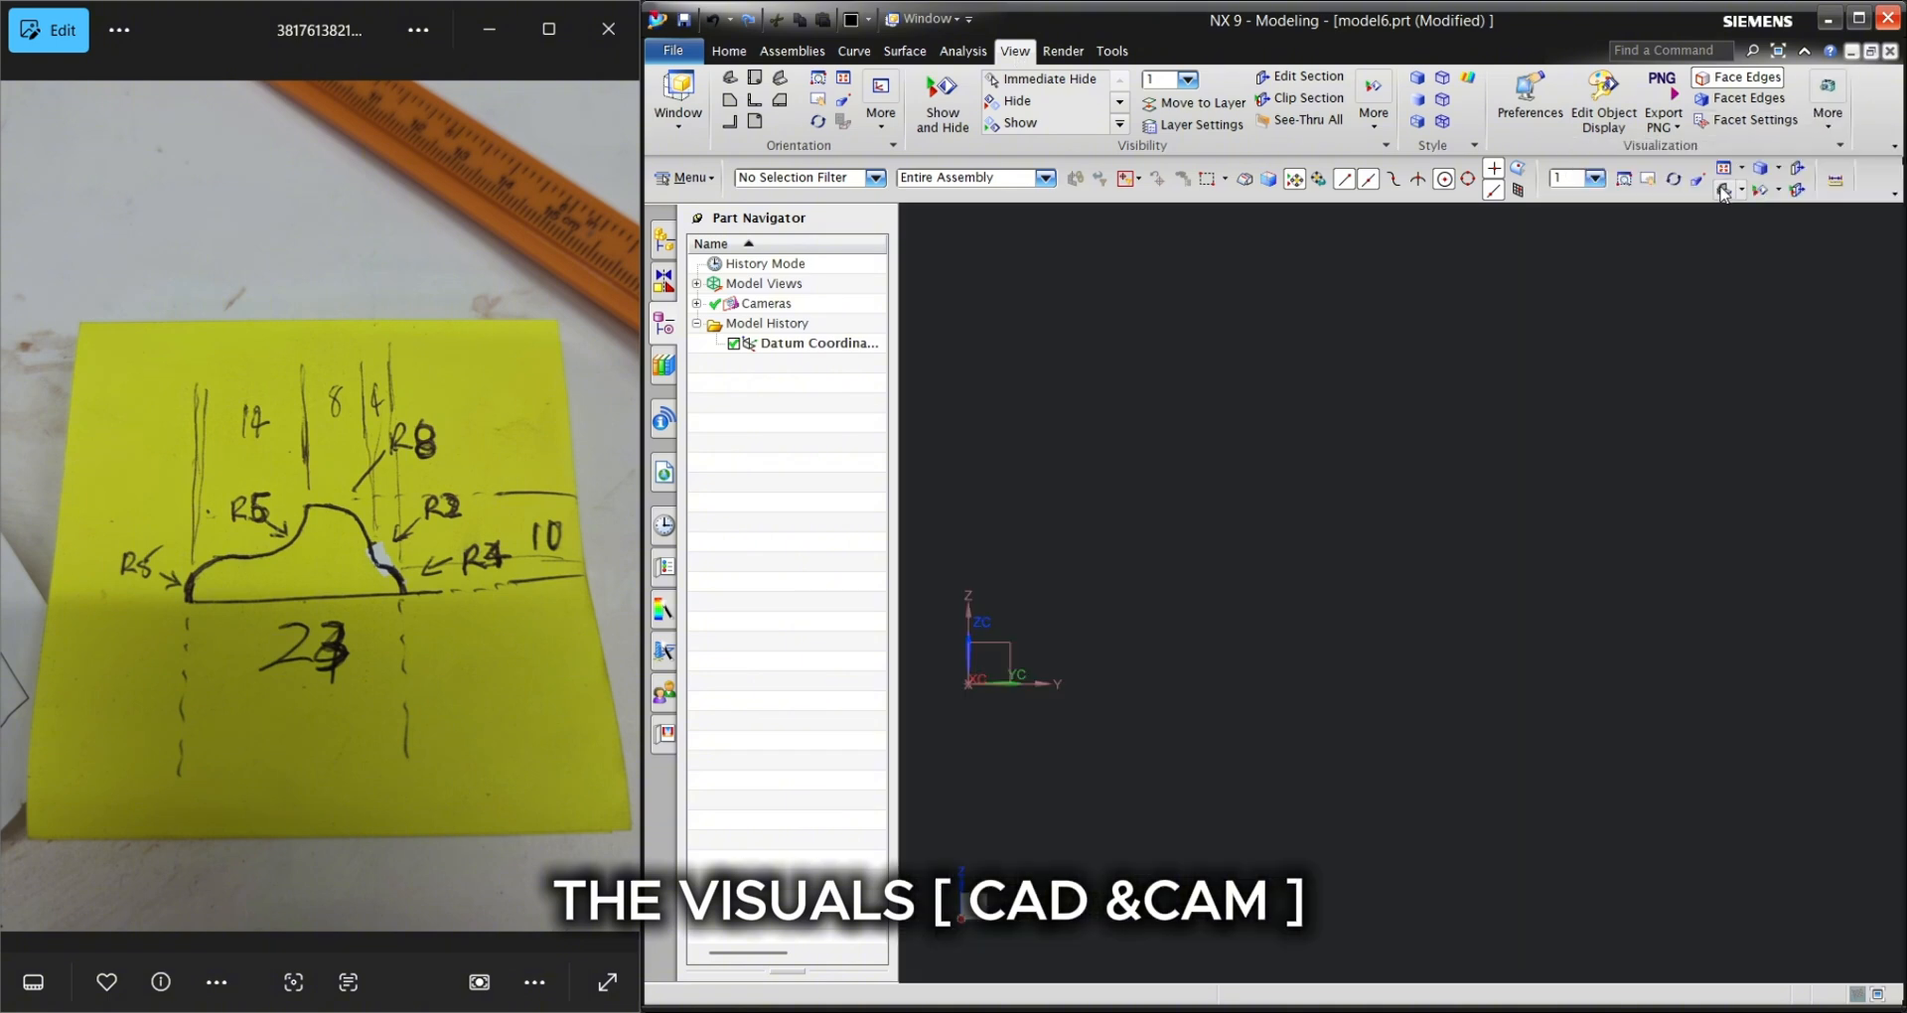
- Start a new sketch on the existing YC-ZC datum plane
{"action": "left_click", "coordinate": [732, 54]}
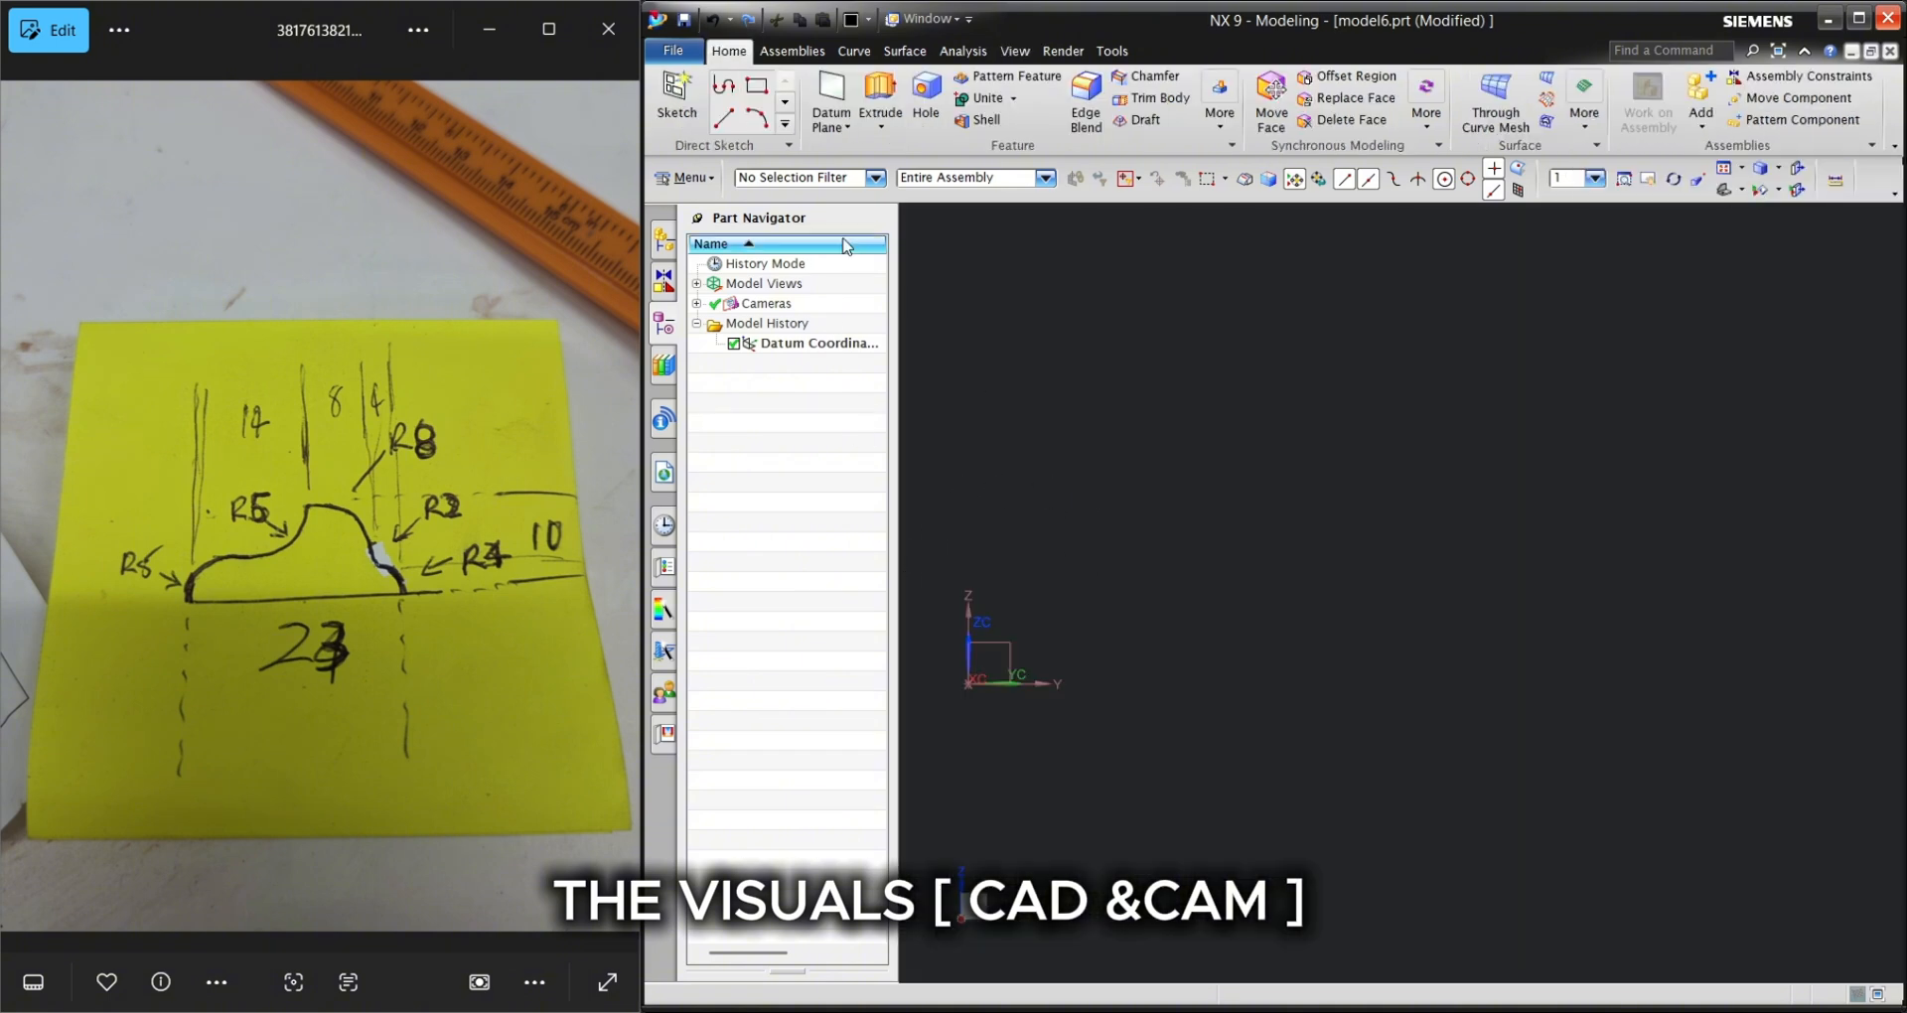
{"action": "left_click", "coordinate": [676, 95]}
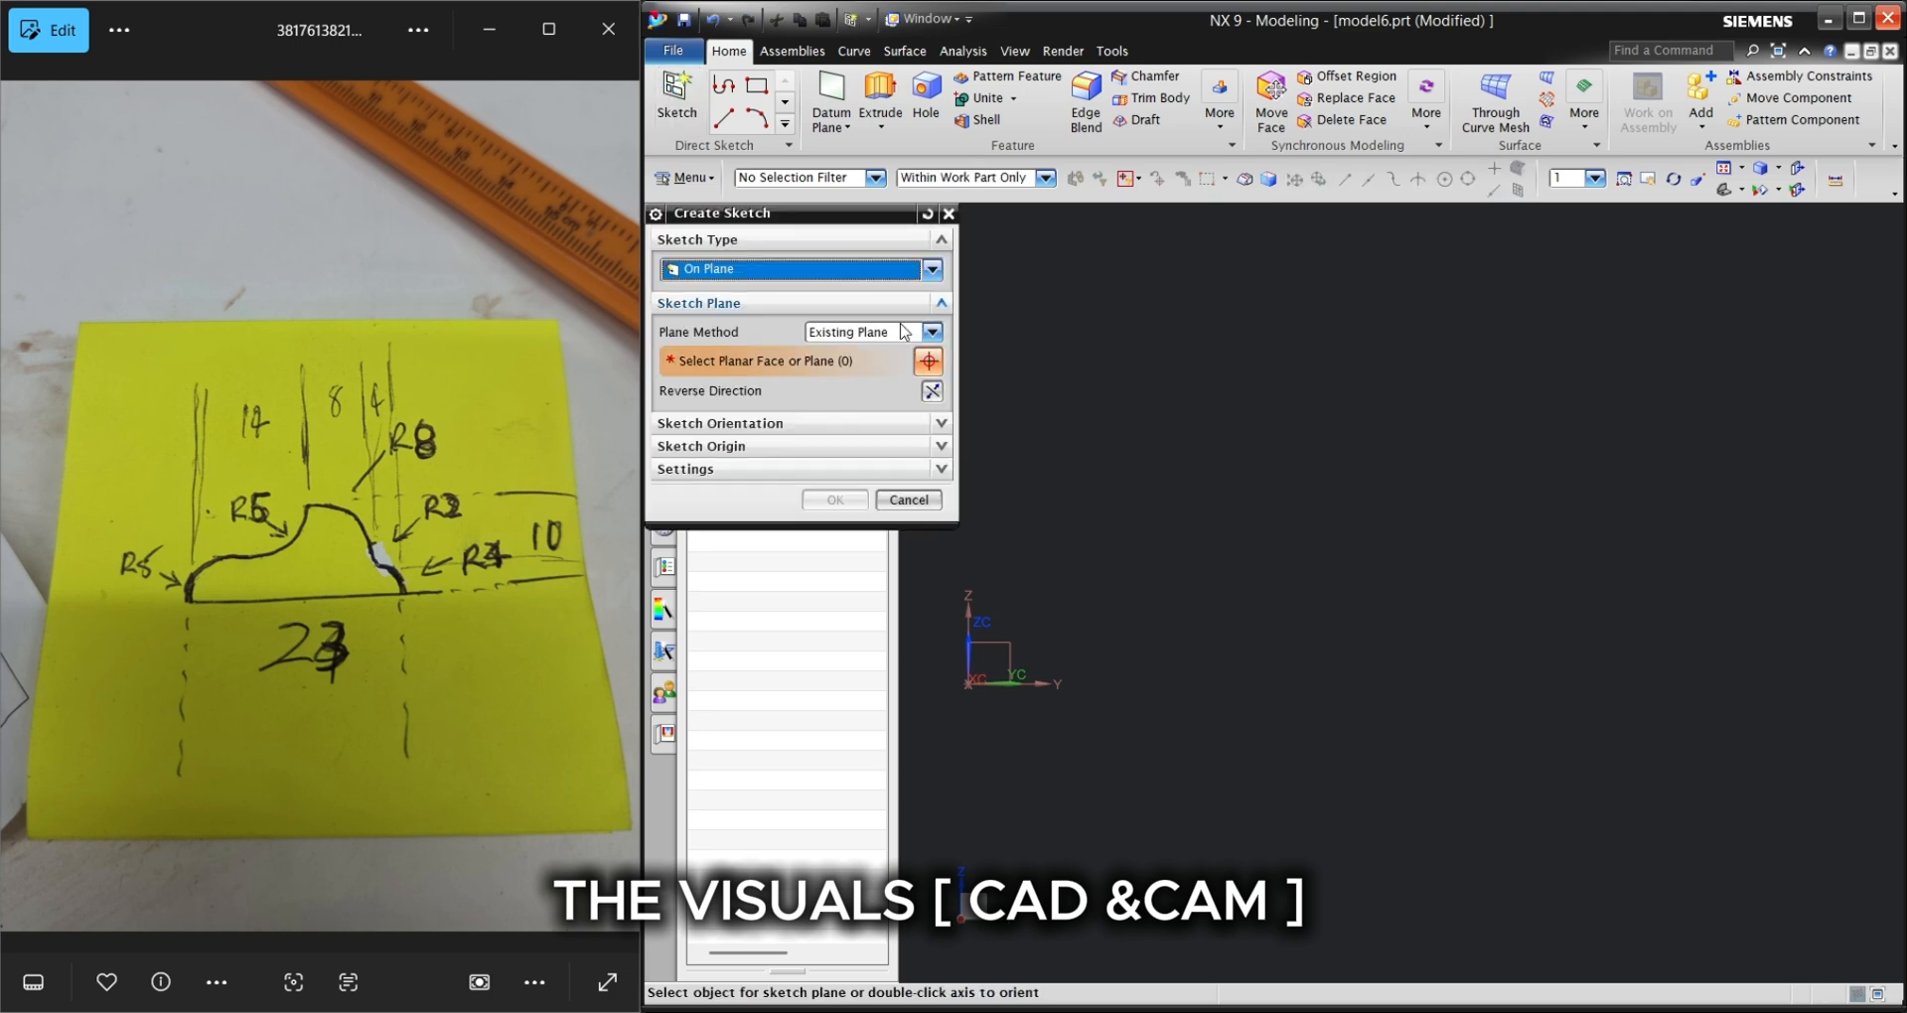
{"action": "left_click", "coordinate": [1006, 640]}
{"action": "left_click", "coordinate": [834, 499]}
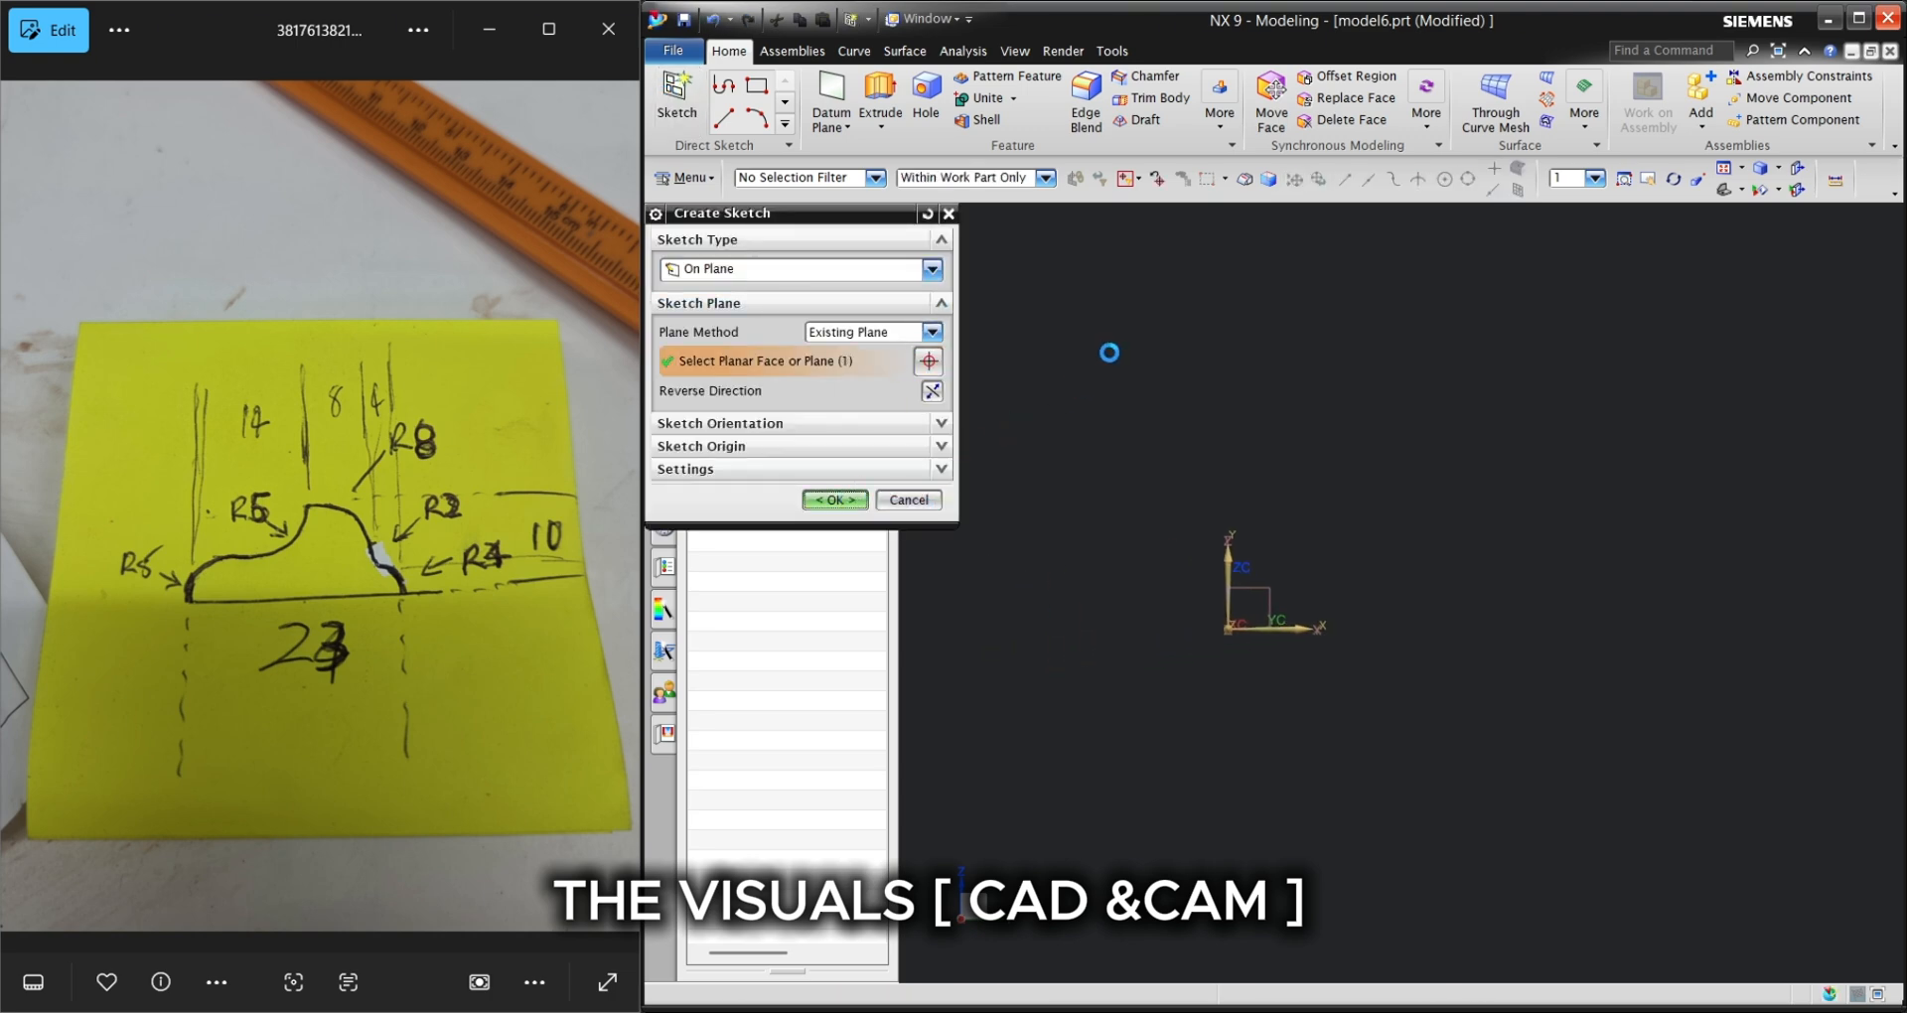
{"action": "middle_click_drag", "start_coordinate": [1456, 557], "coordinate": [1294, 726], "text": "shift"}
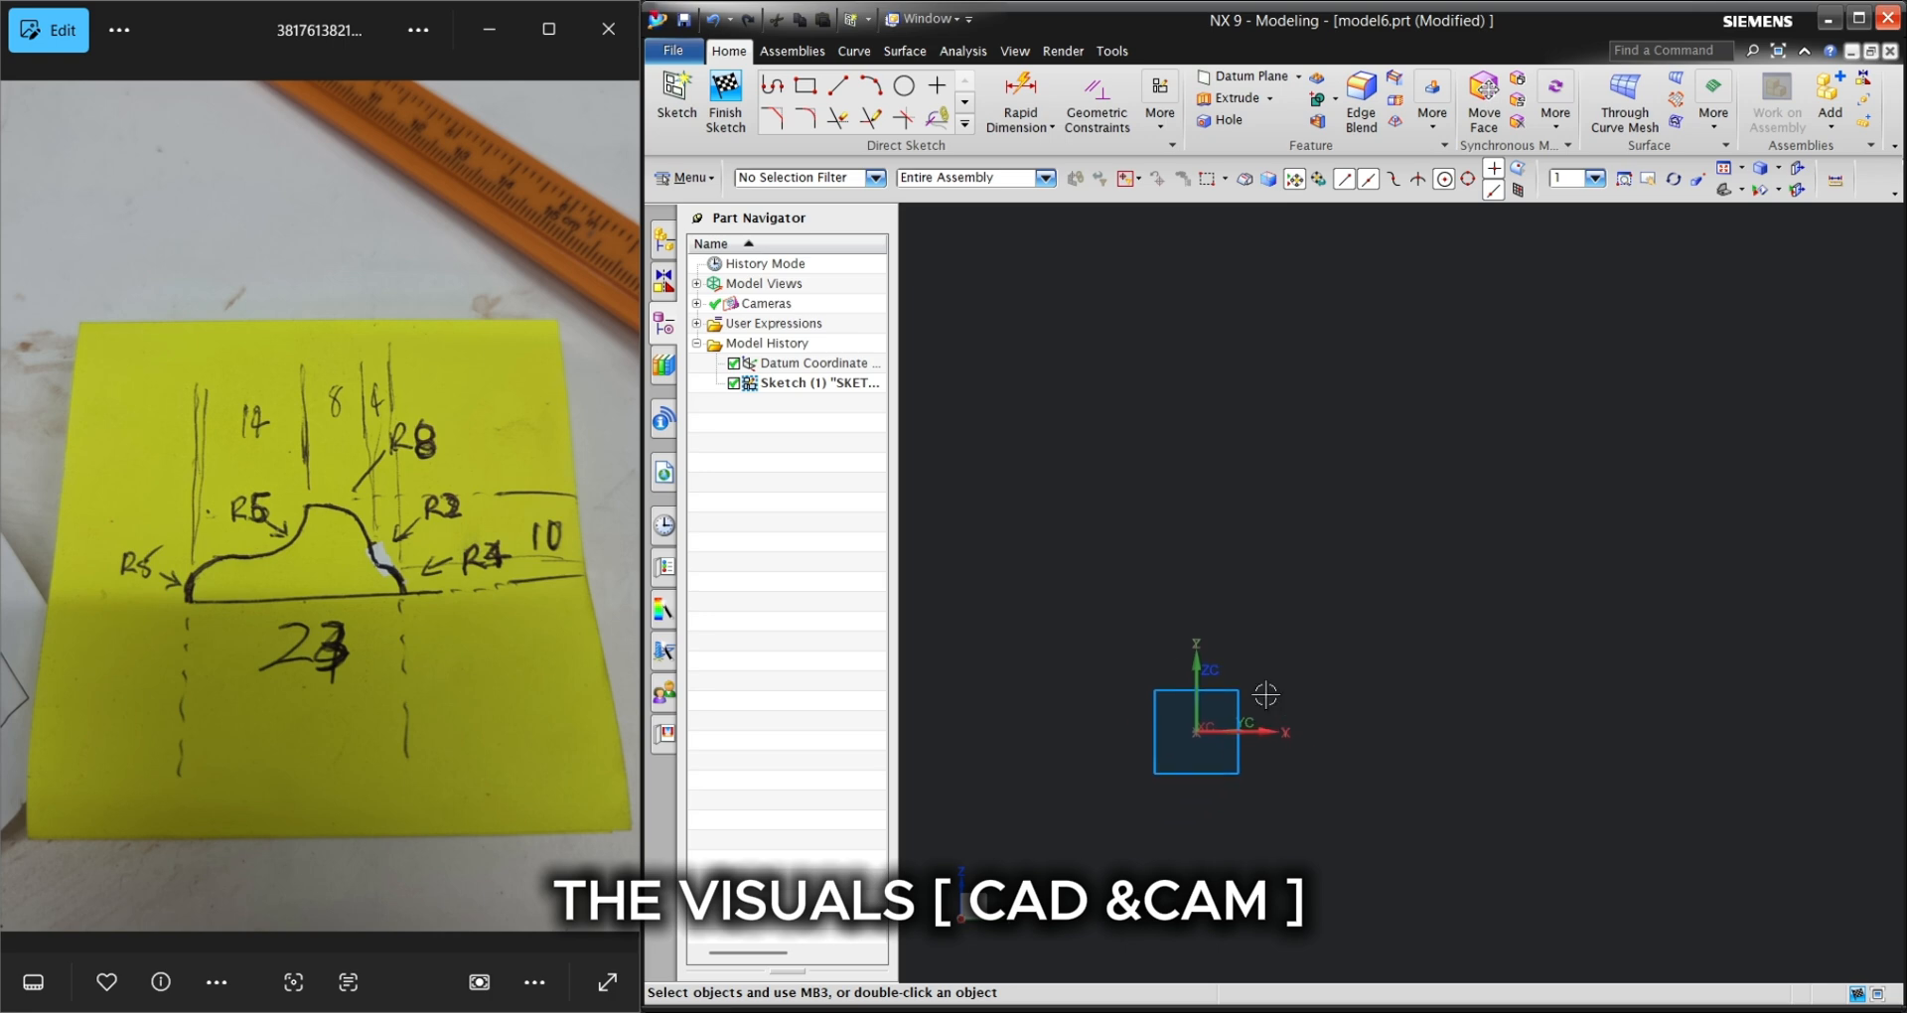
- Draw a horizontal base line of length 26 from the sketch origin along the positive X axis
{"action": "left_click", "coordinate": [837, 86]}
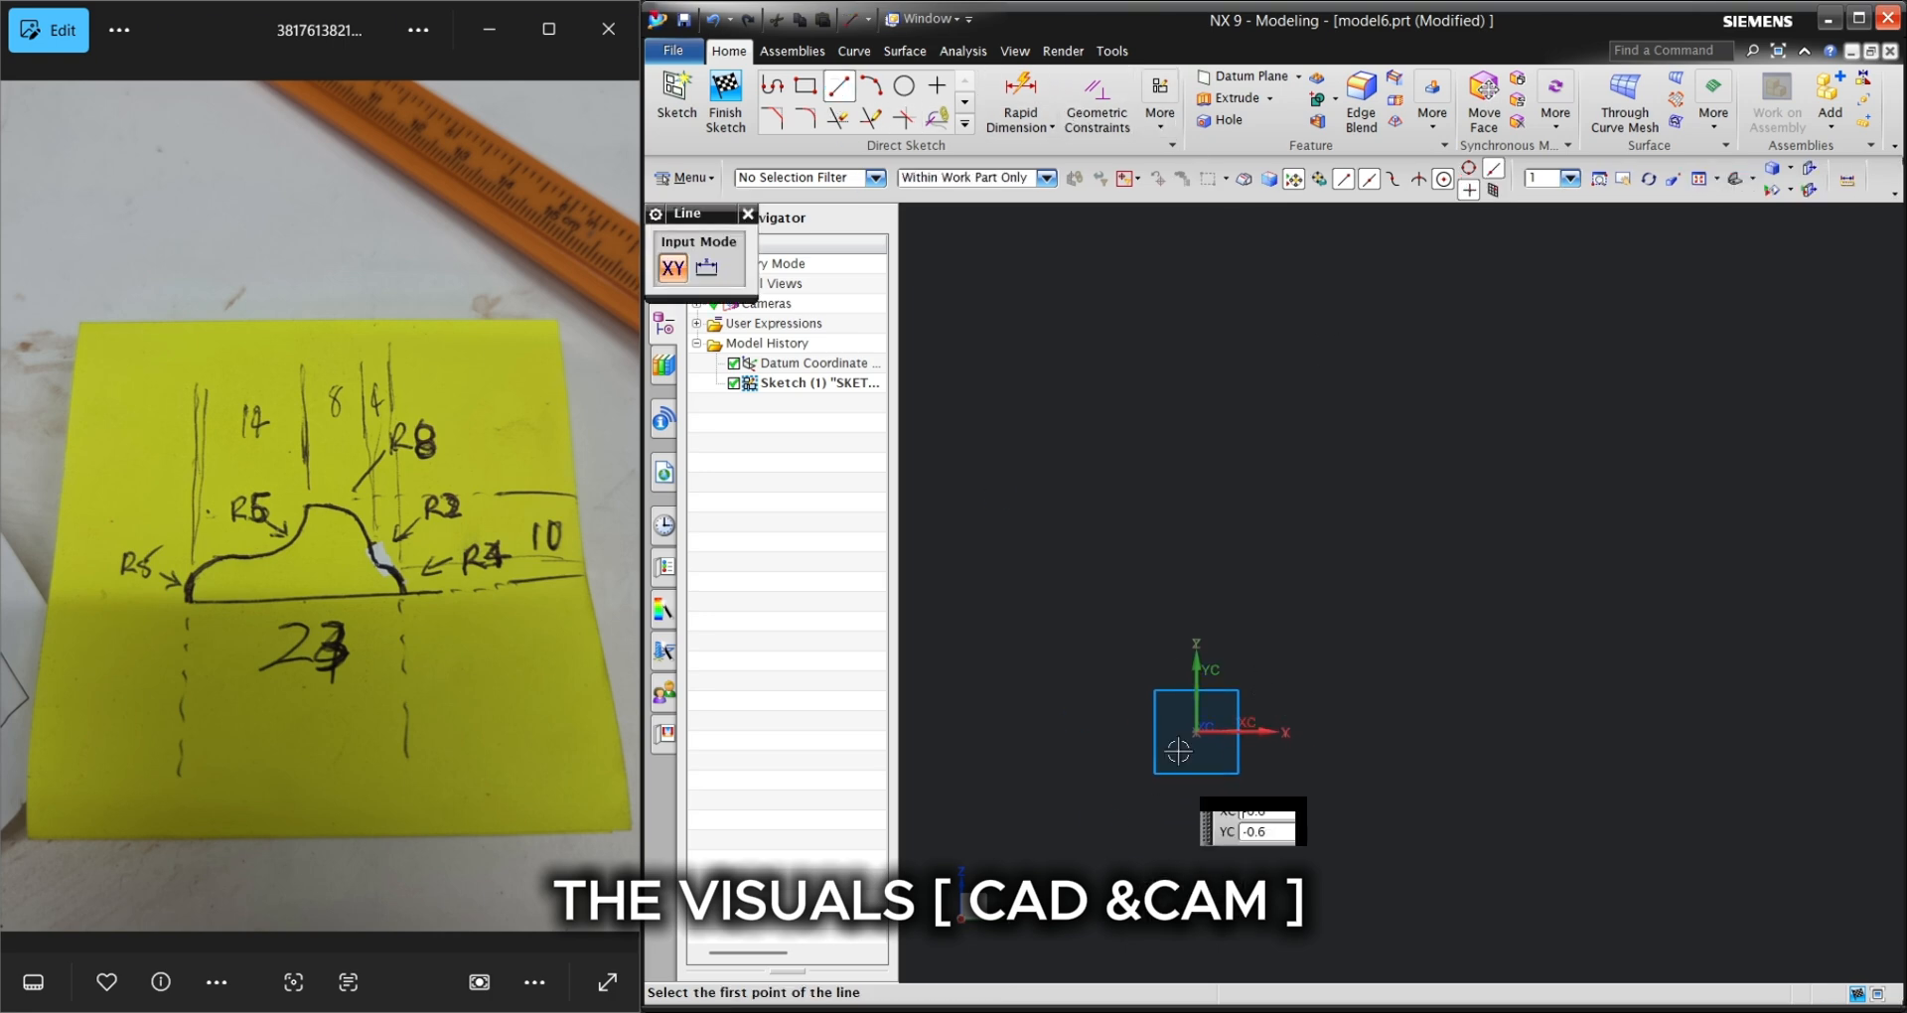
{"action": "left_click", "coordinate": [1199, 730]}
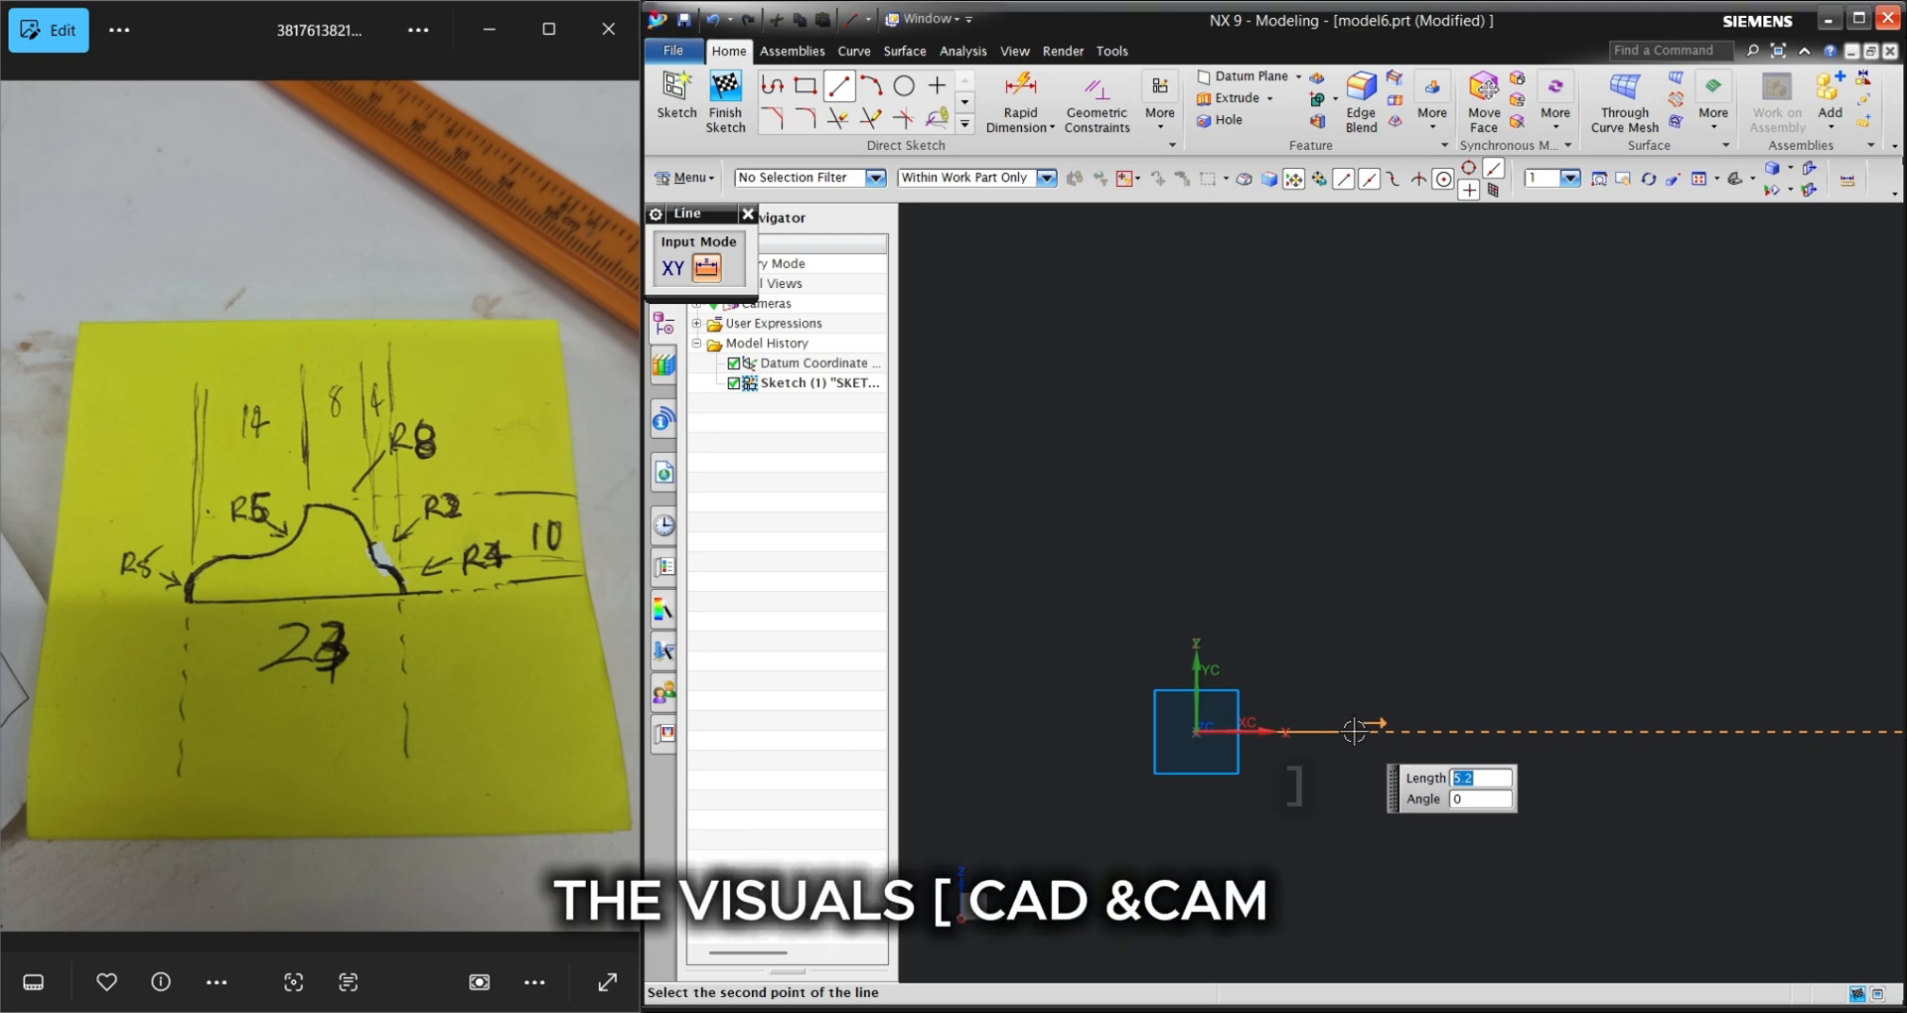
{"action": "type", "text": "23"}
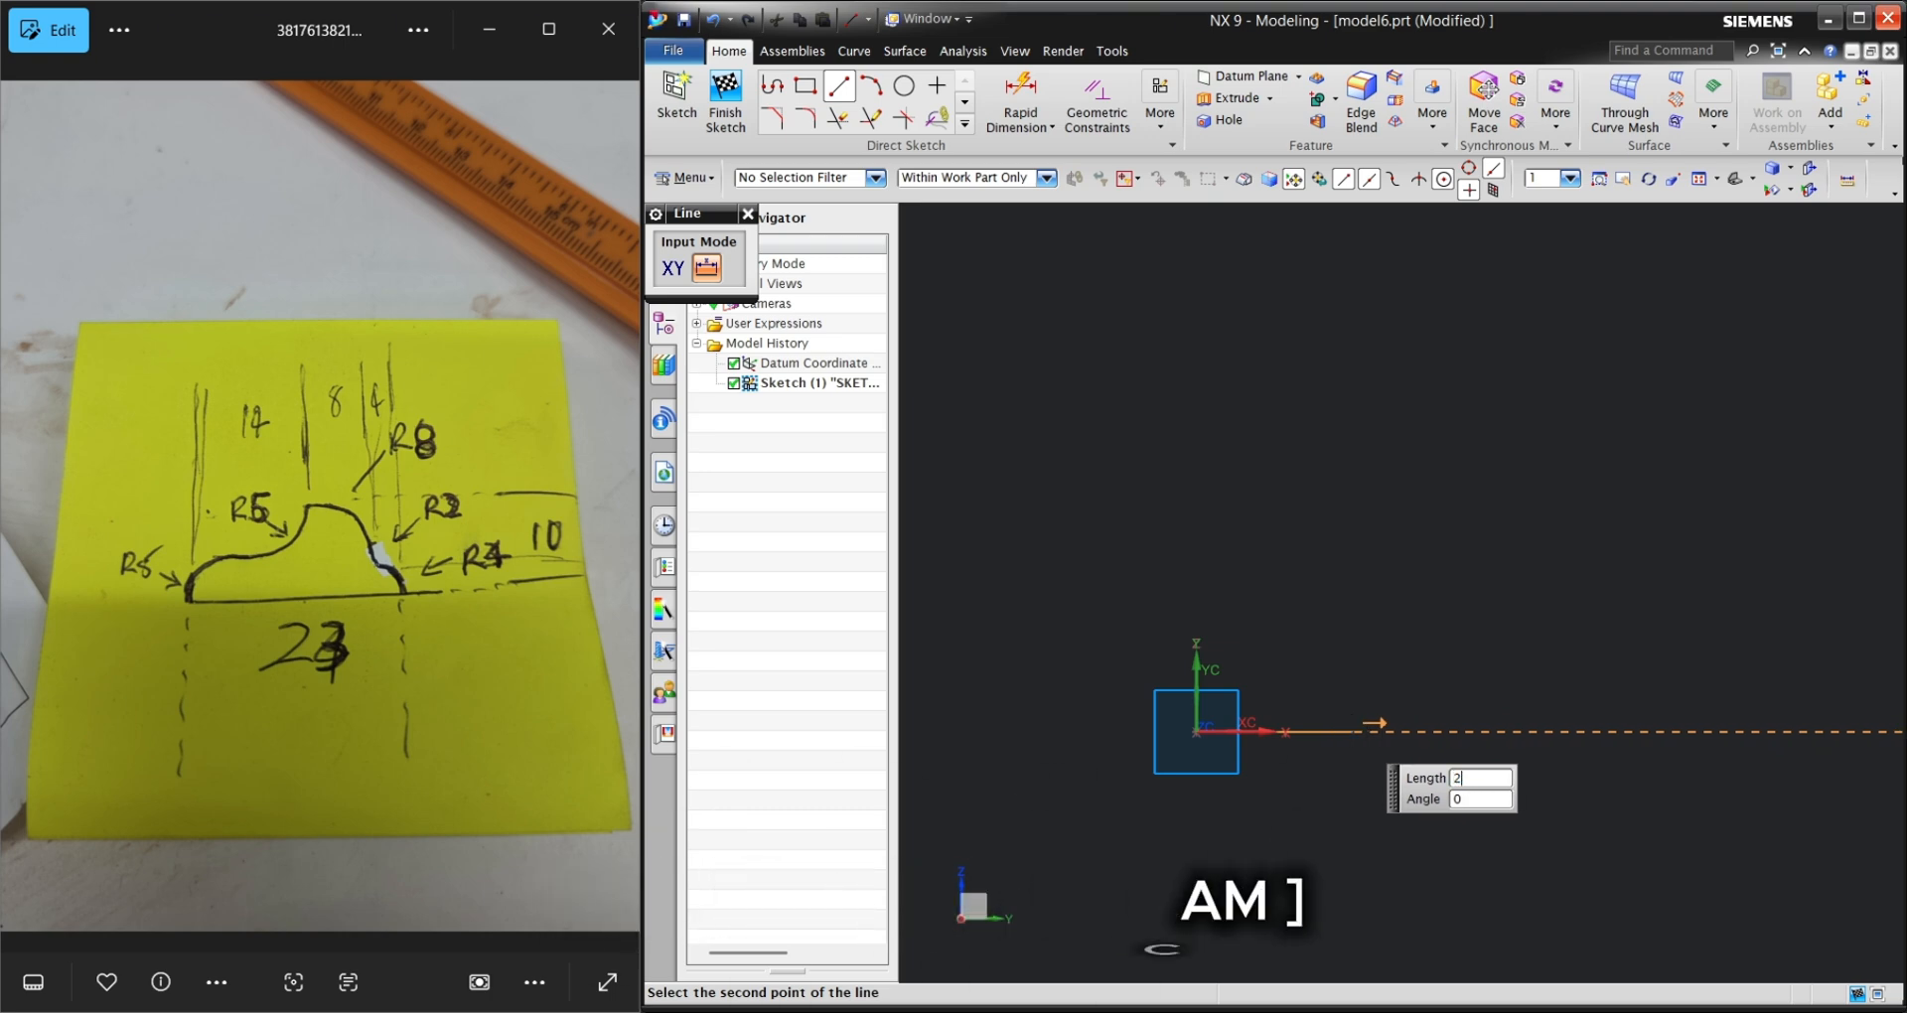
{"action": "key", "text": "Return"}
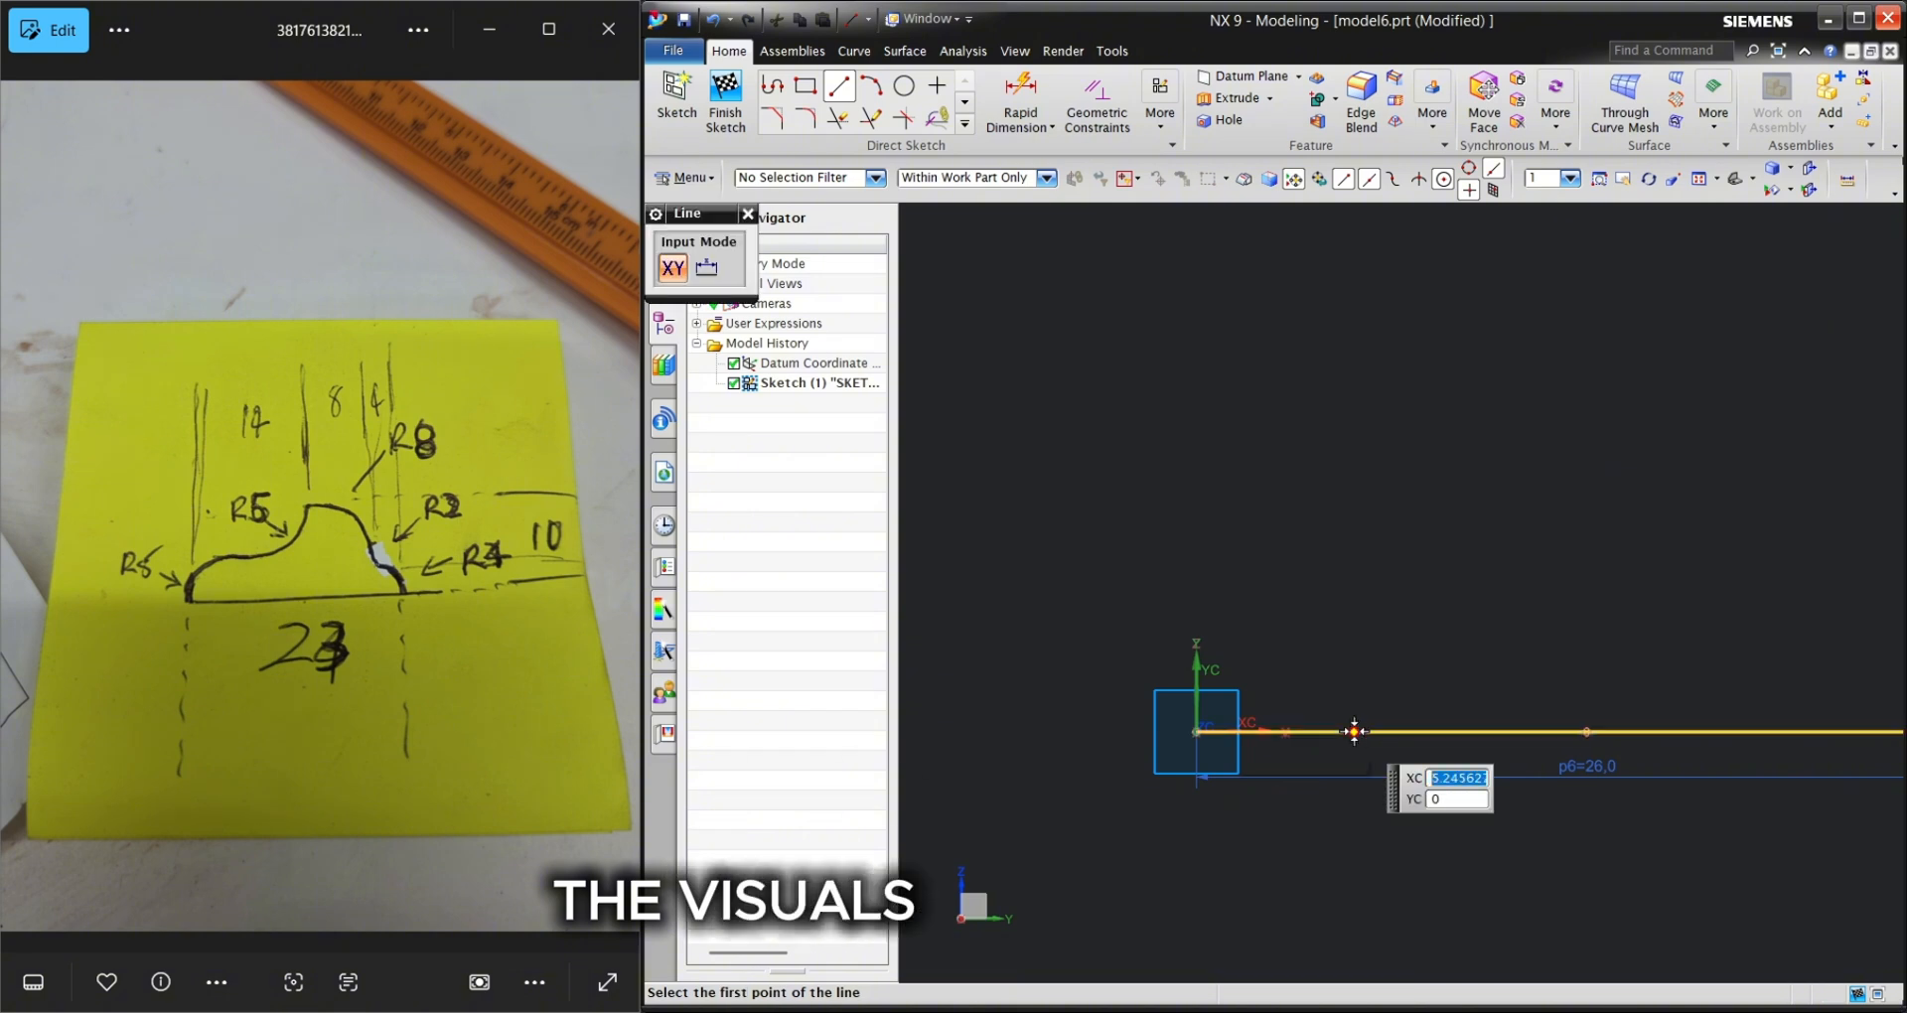
- Draw a slanted helper line from the point XC 14, YC 10 to the sketch origin
{"action": "left_click", "coordinate": [1696, 185]}
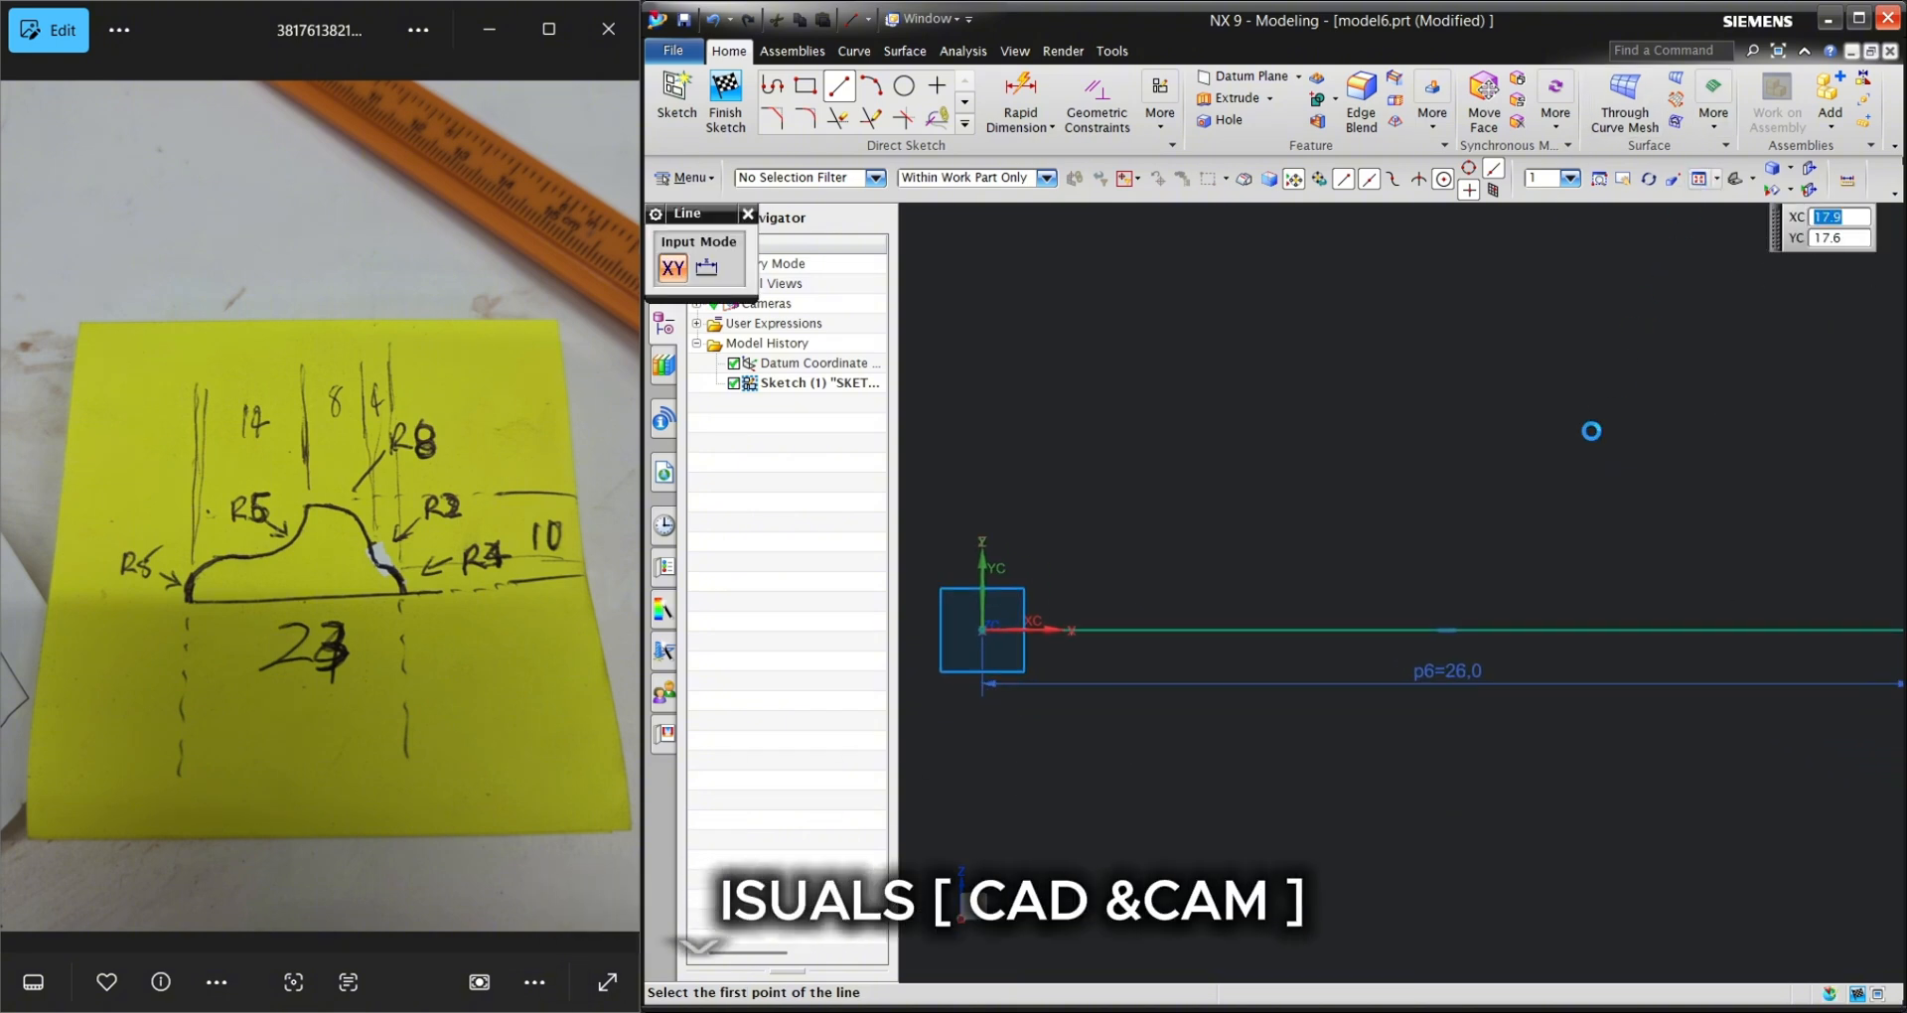
{"action": "scroll", "coordinate": [1580, 441], "scroll_direction": "down", "scroll_amount": 2}
{"action": "middle_click_drag", "start_coordinate": [1571, 401], "coordinate": [1484, 624], "text": "shift"}
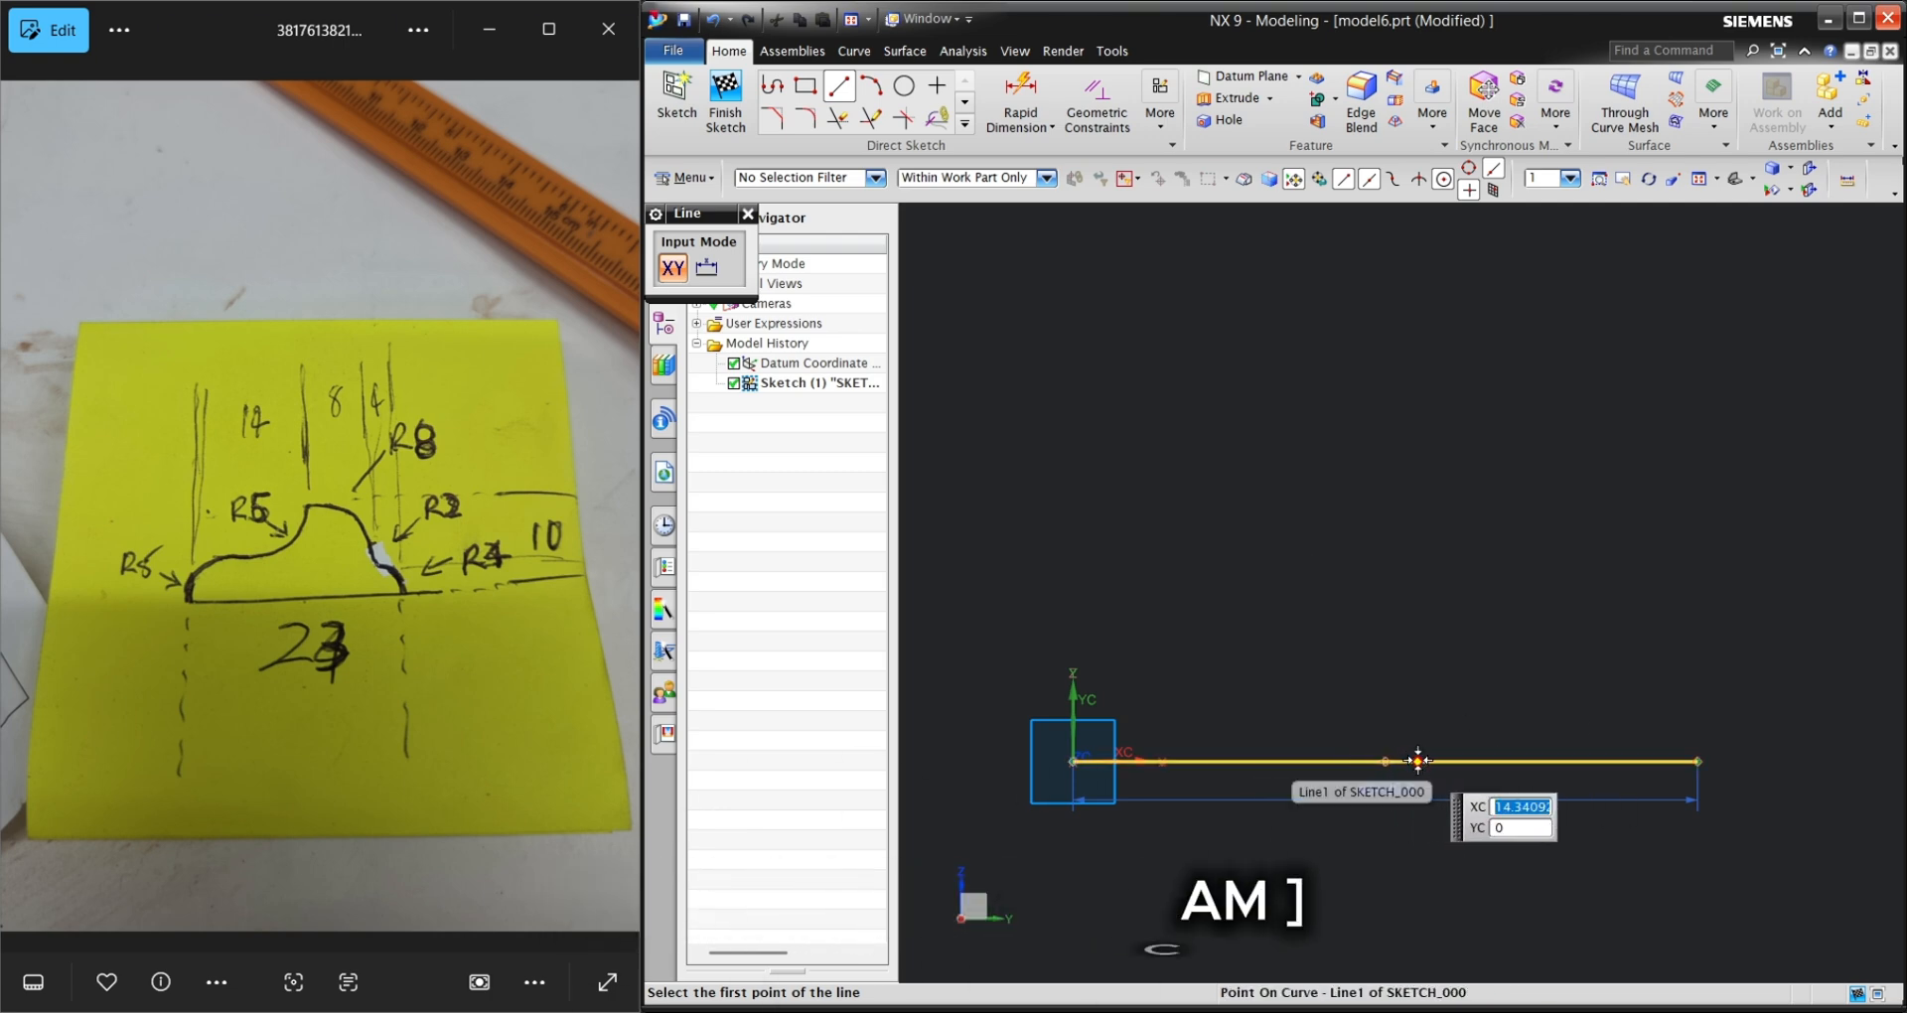
{"action": "key", "text": "Tab"}
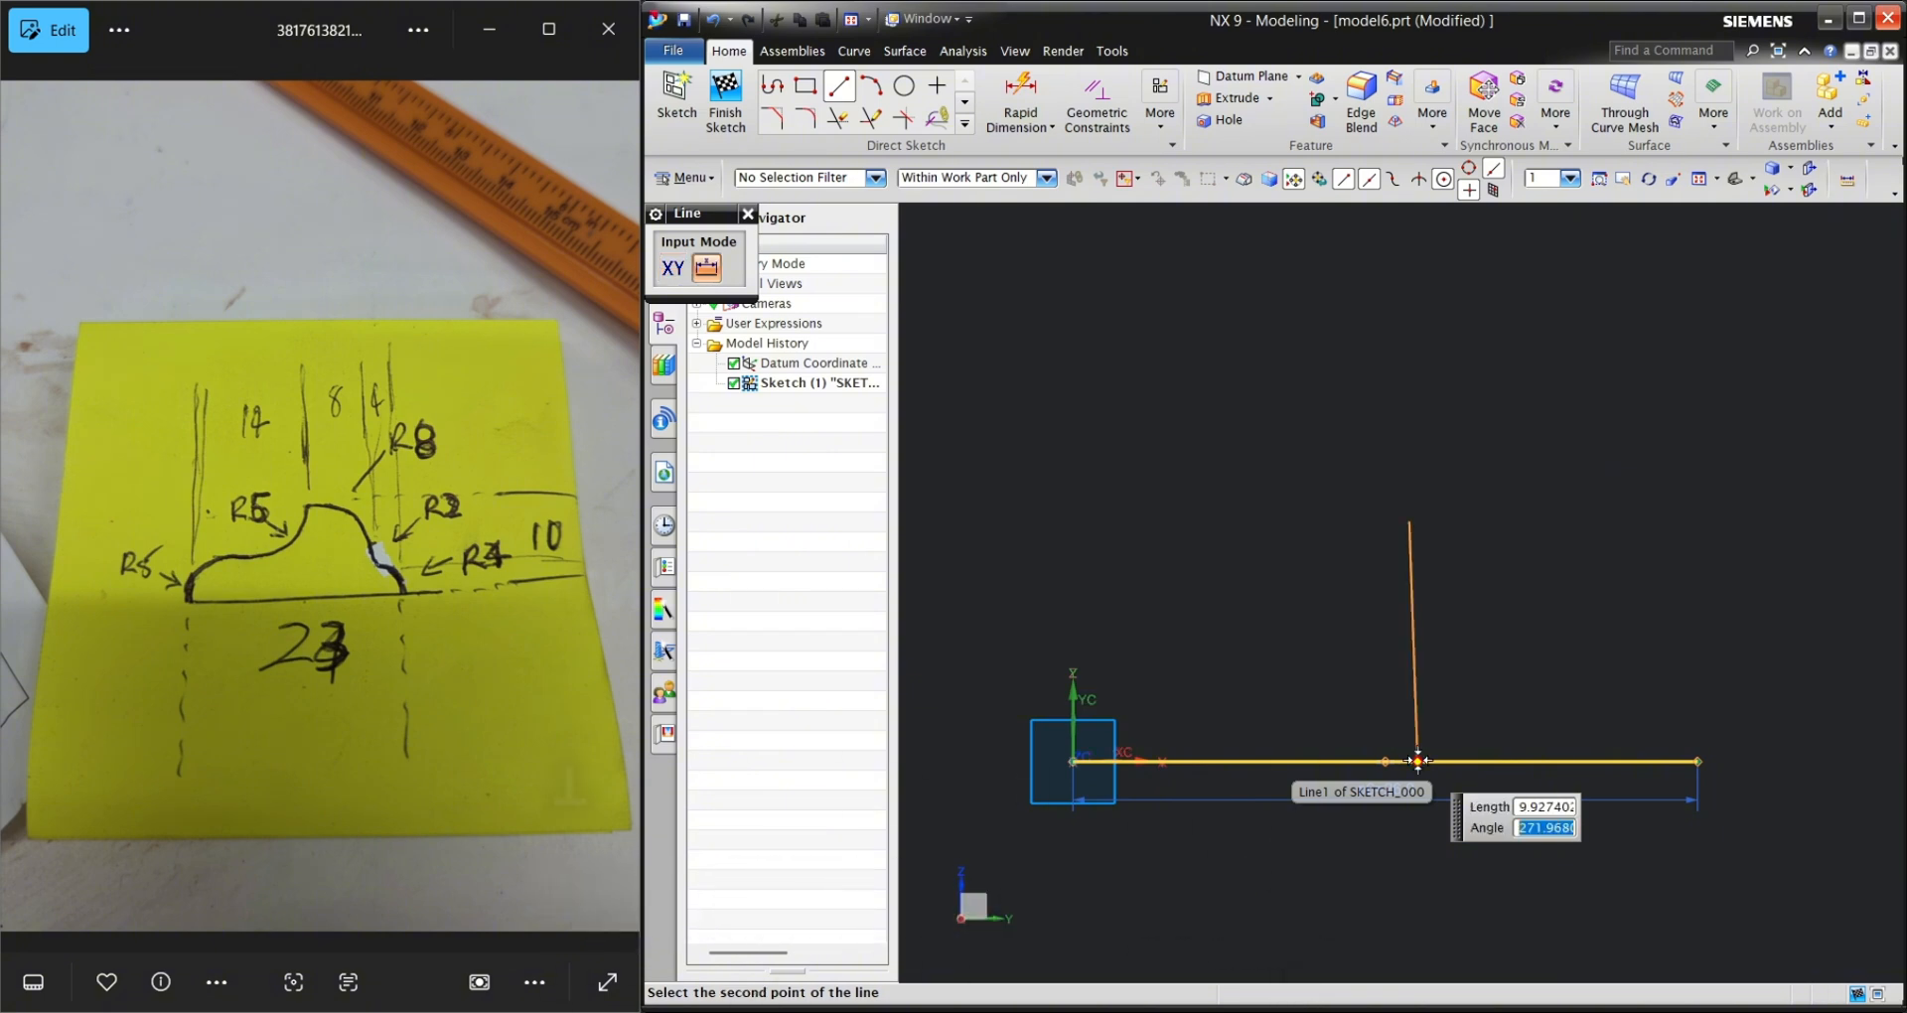
{"action": "left_click", "coordinate": [1073, 761]}
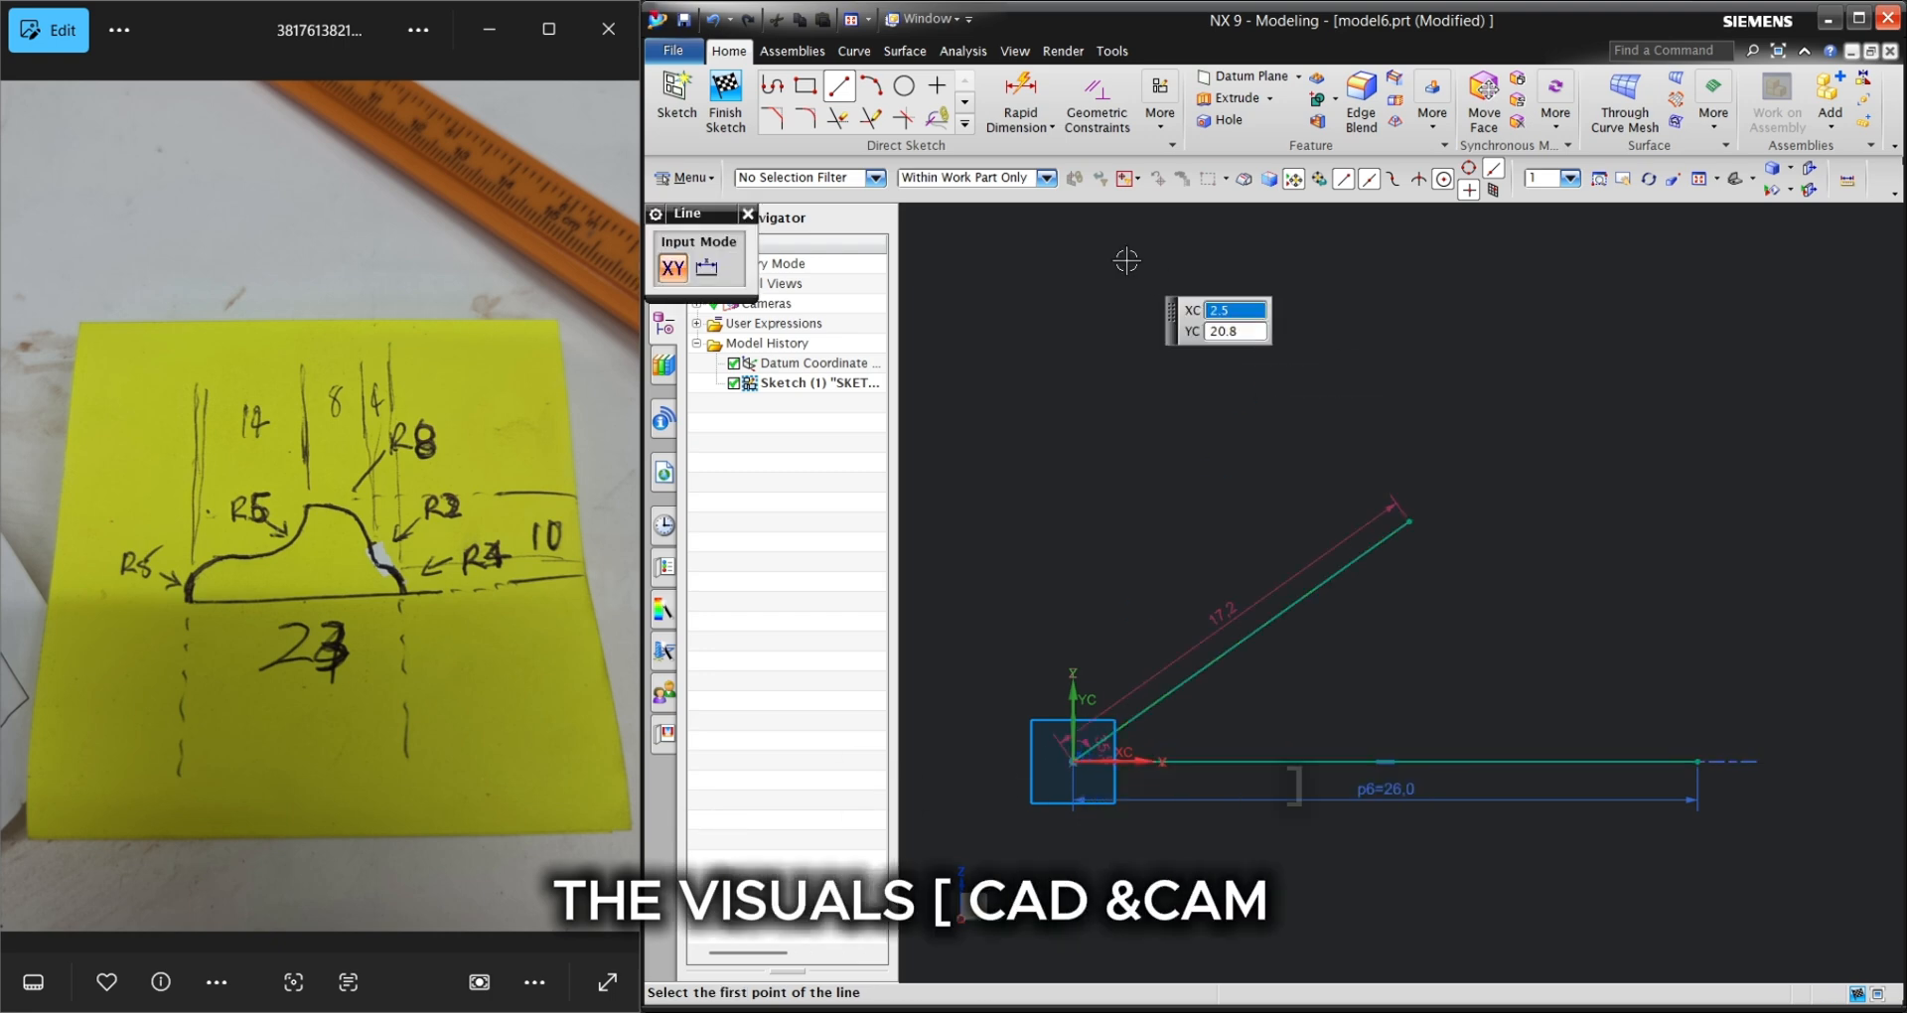
- Draw an upward-bulging arc of radius 5 from the origin to the midpoint of the slanted helper line
{"action": "left_click", "coordinate": [871, 86]}
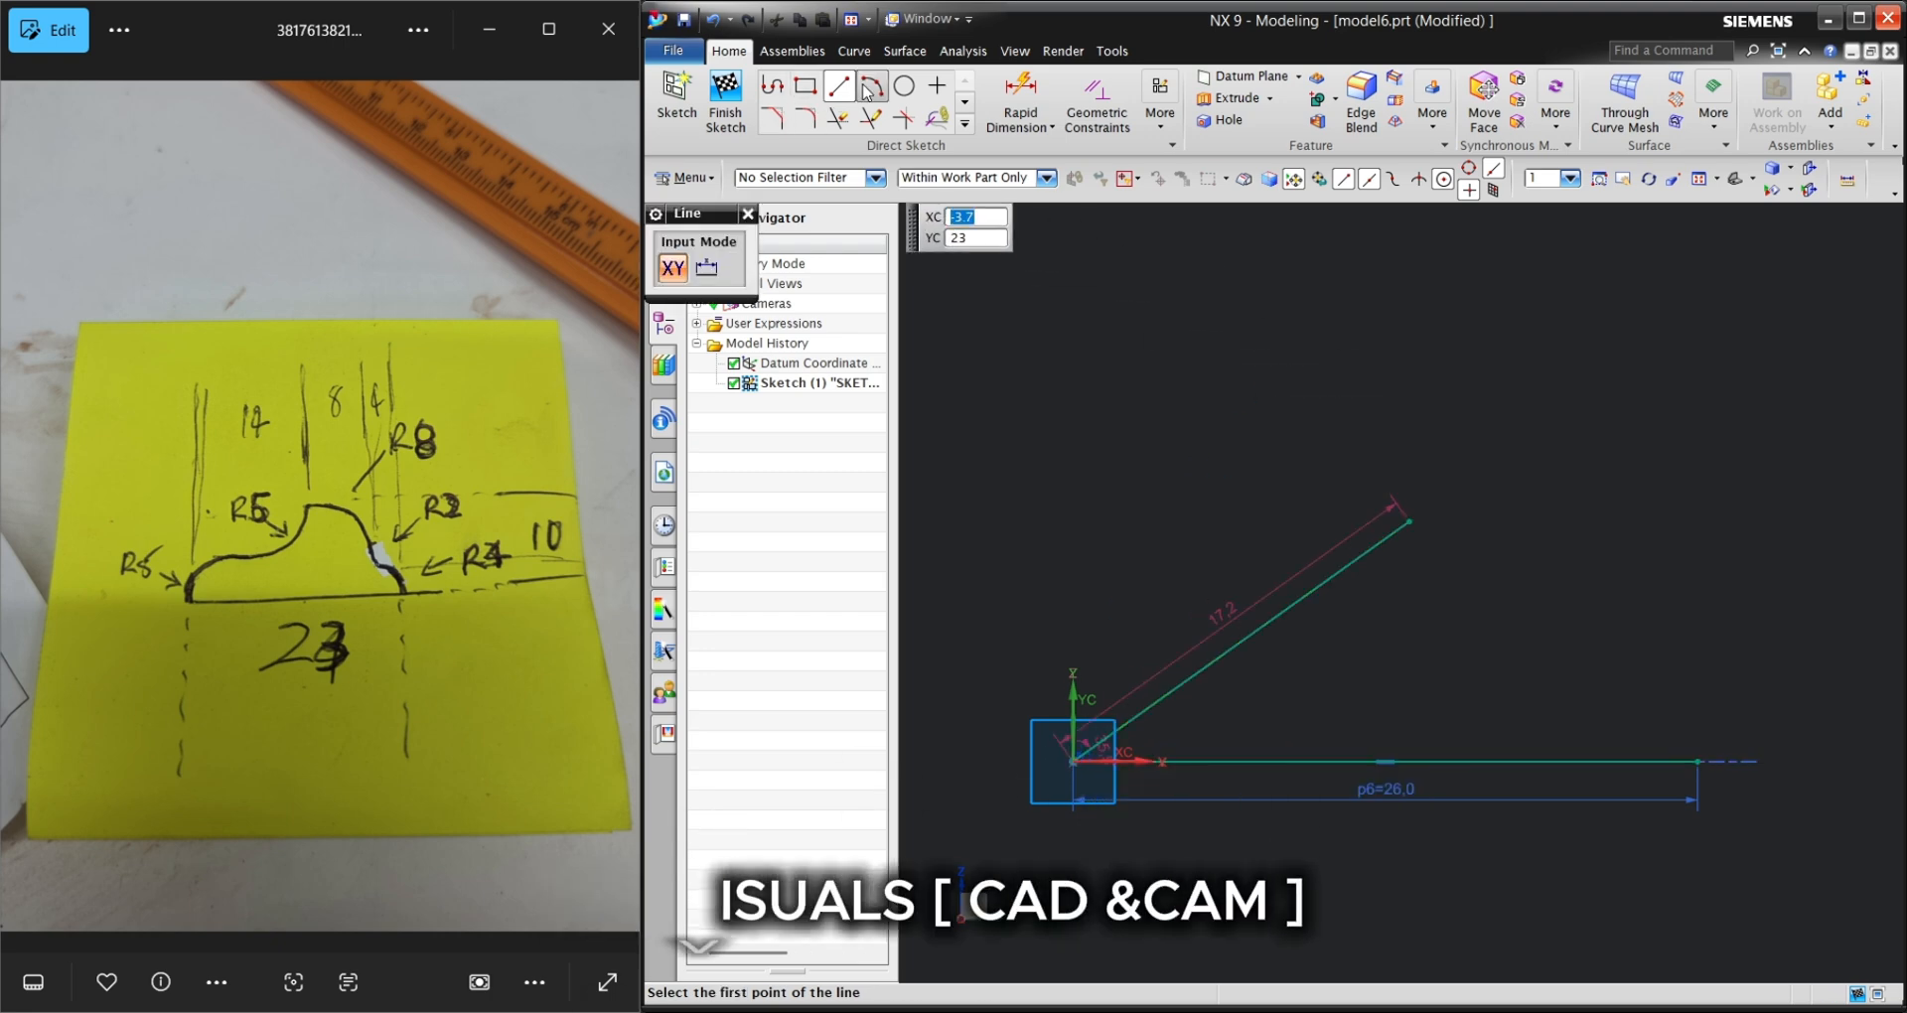
{"action": "left_click", "coordinate": [1073, 761]}
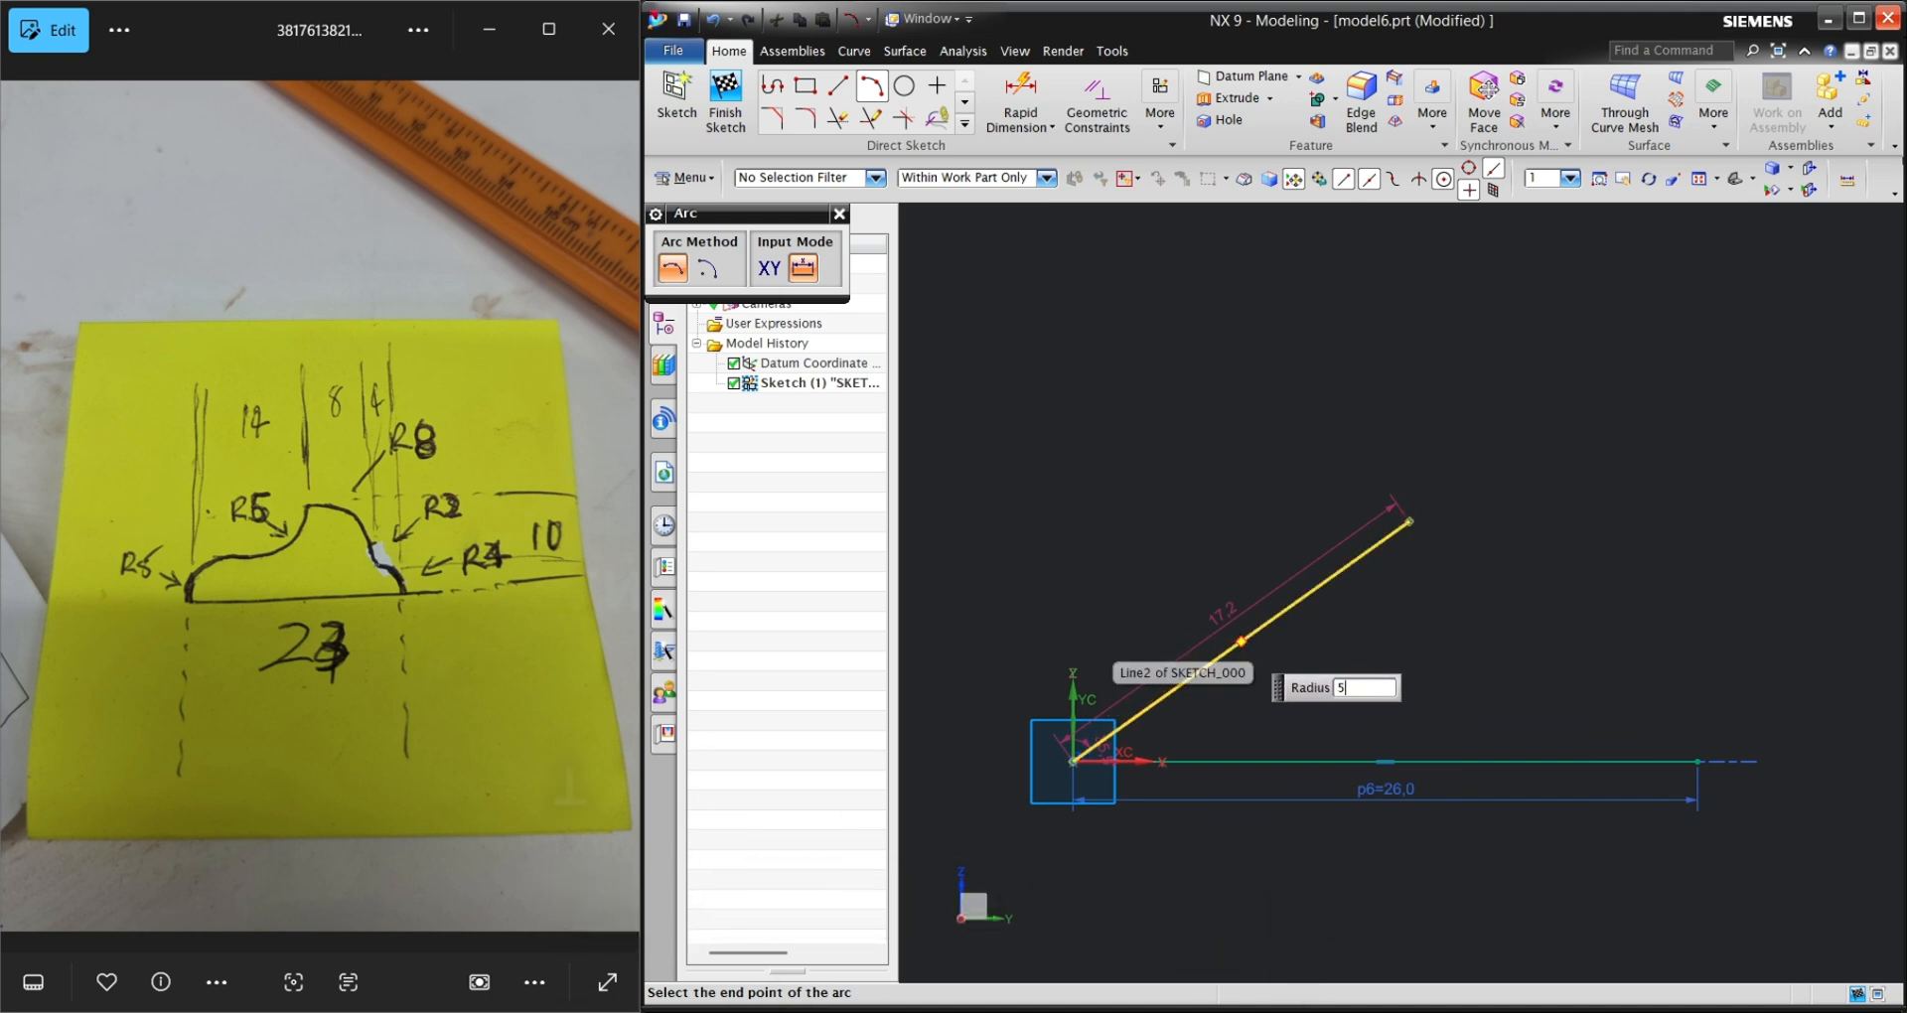
{"action": "left_click", "coordinate": [1237, 640]}
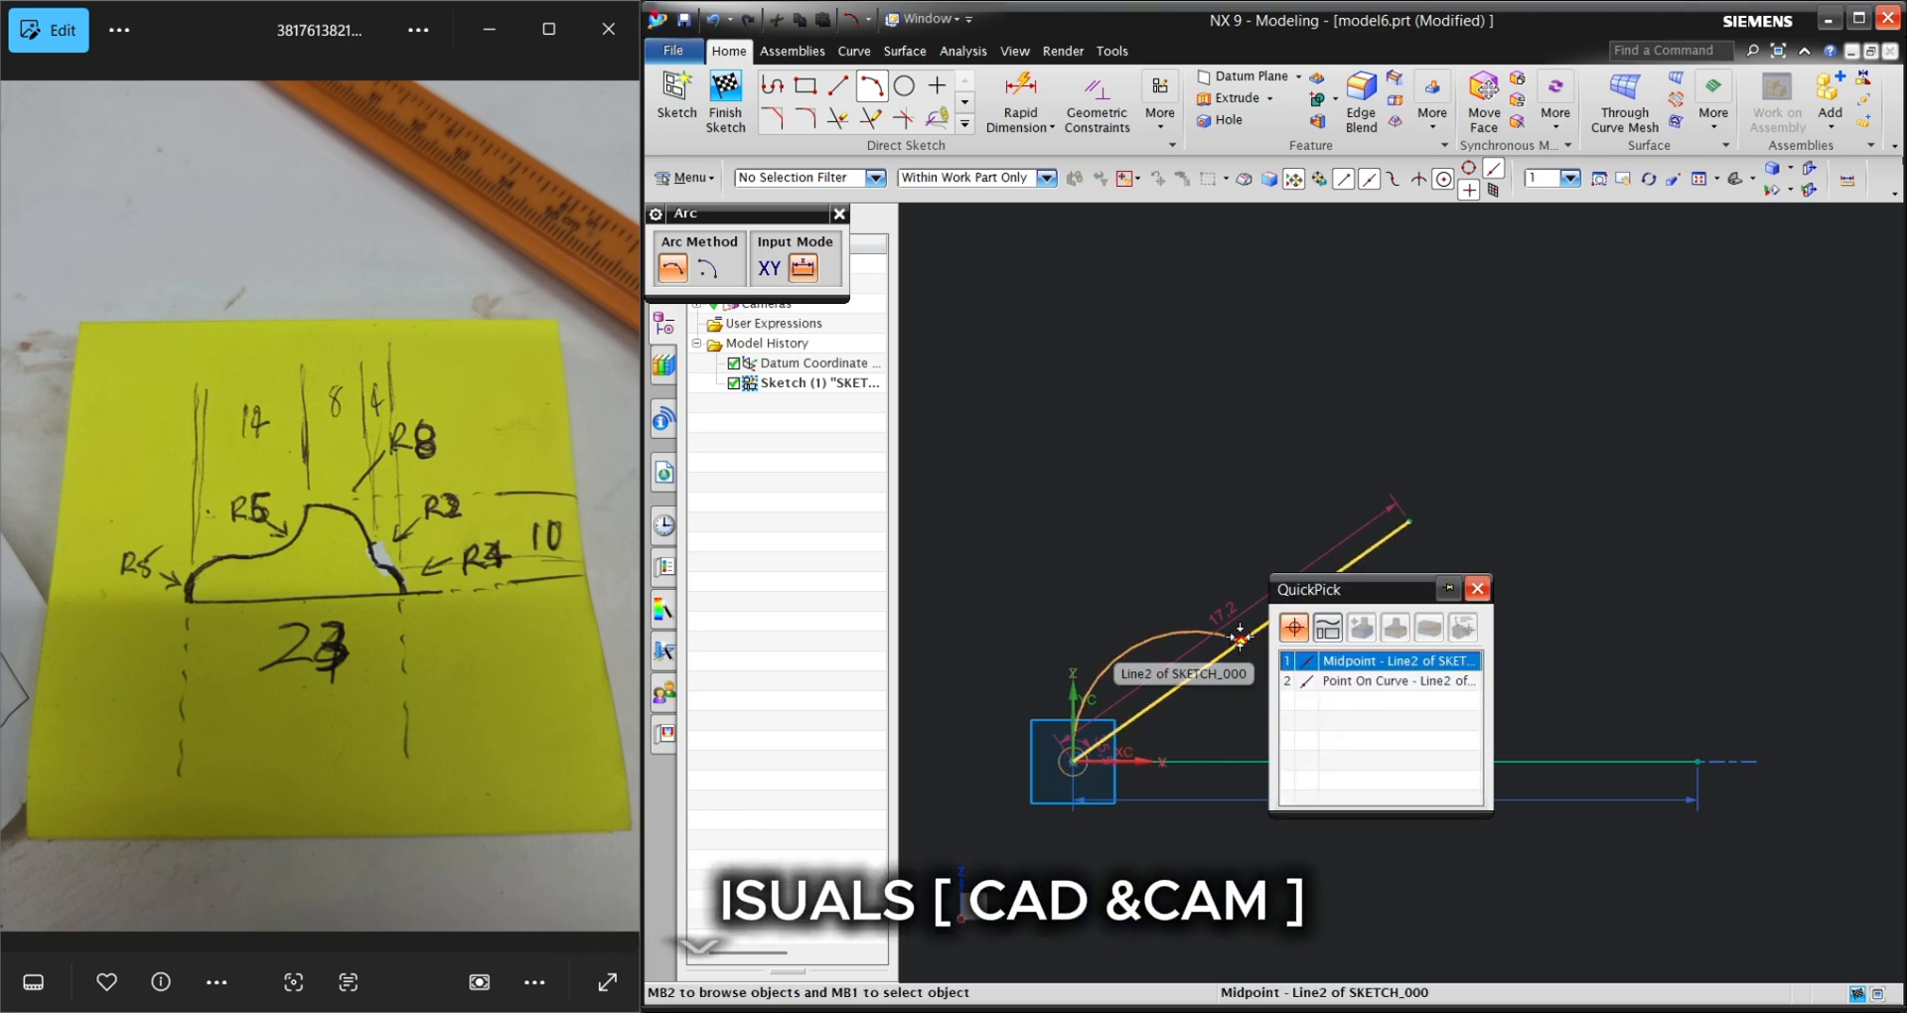
{"action": "left_click", "coordinate": [1299, 660]}
{"action": "left_click", "coordinate": [1202, 641]}
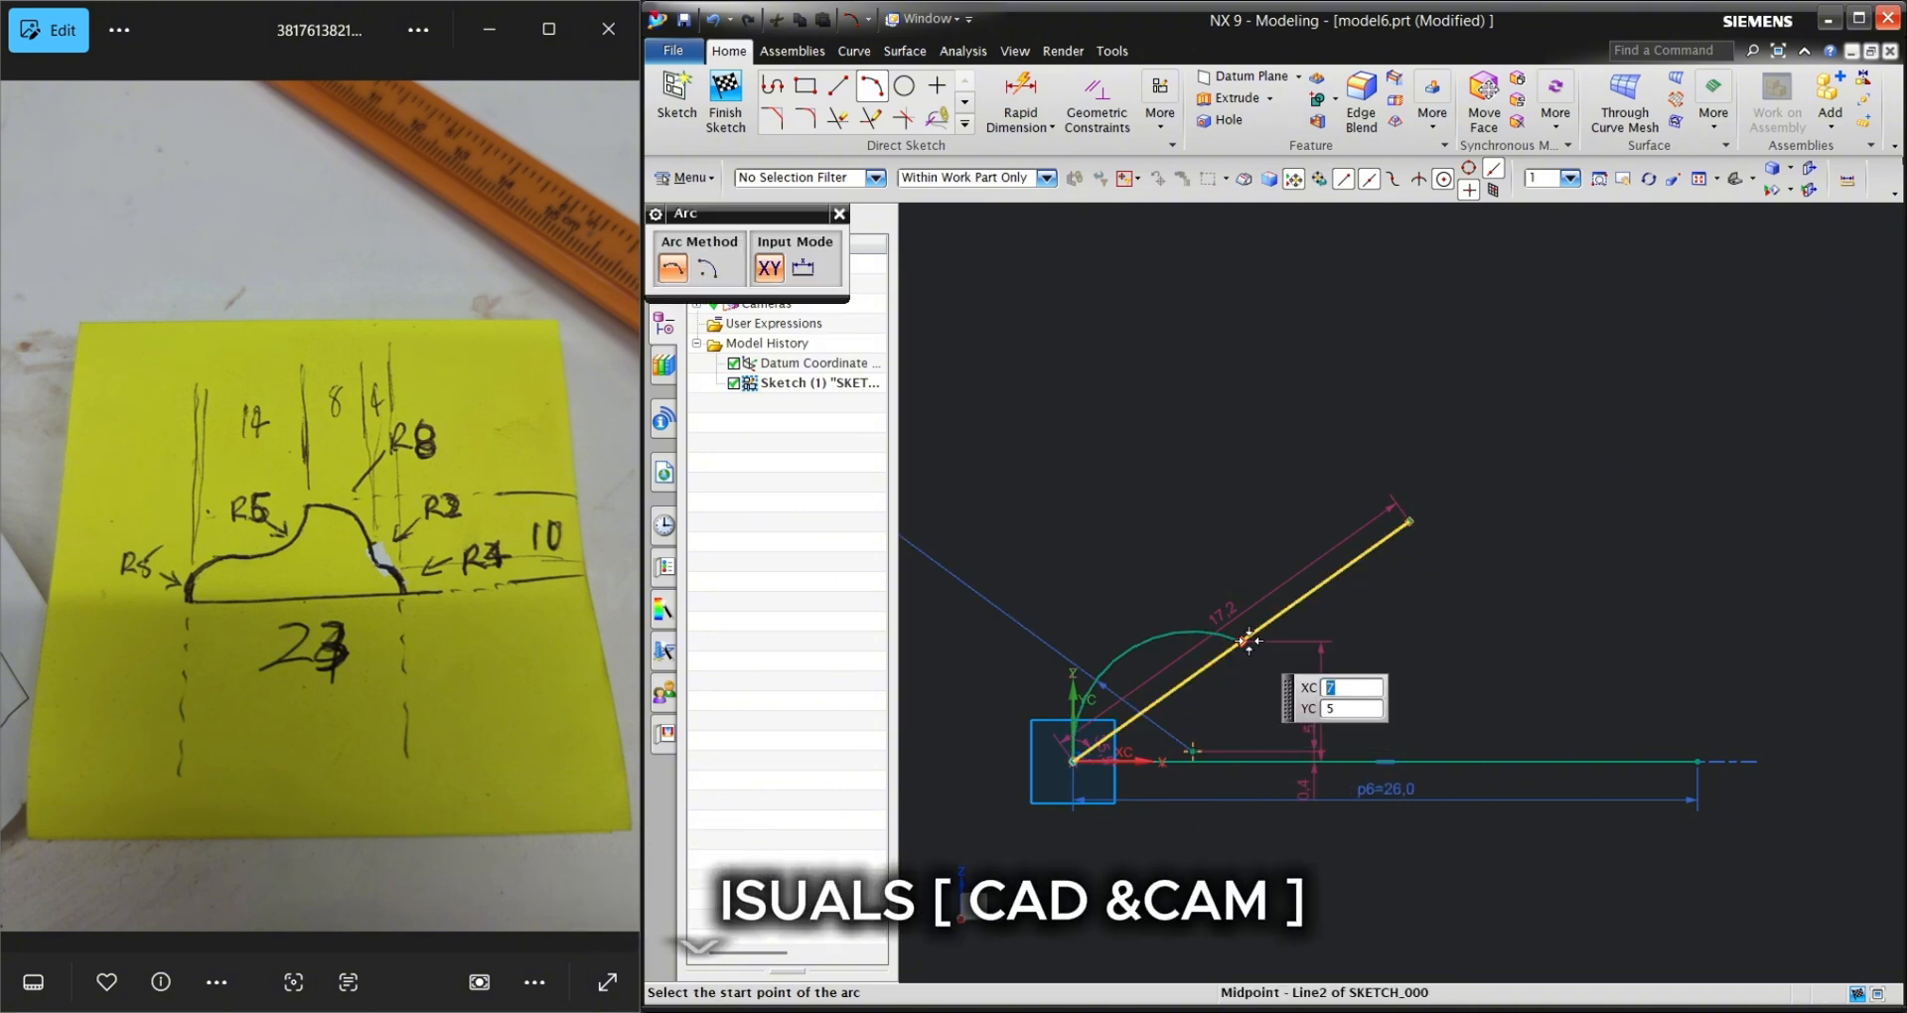
- Draw a downward-bulging arc of radius 5 from the helper line's midpoint to its upper end
{"action": "left_click", "coordinate": [1243, 641]}
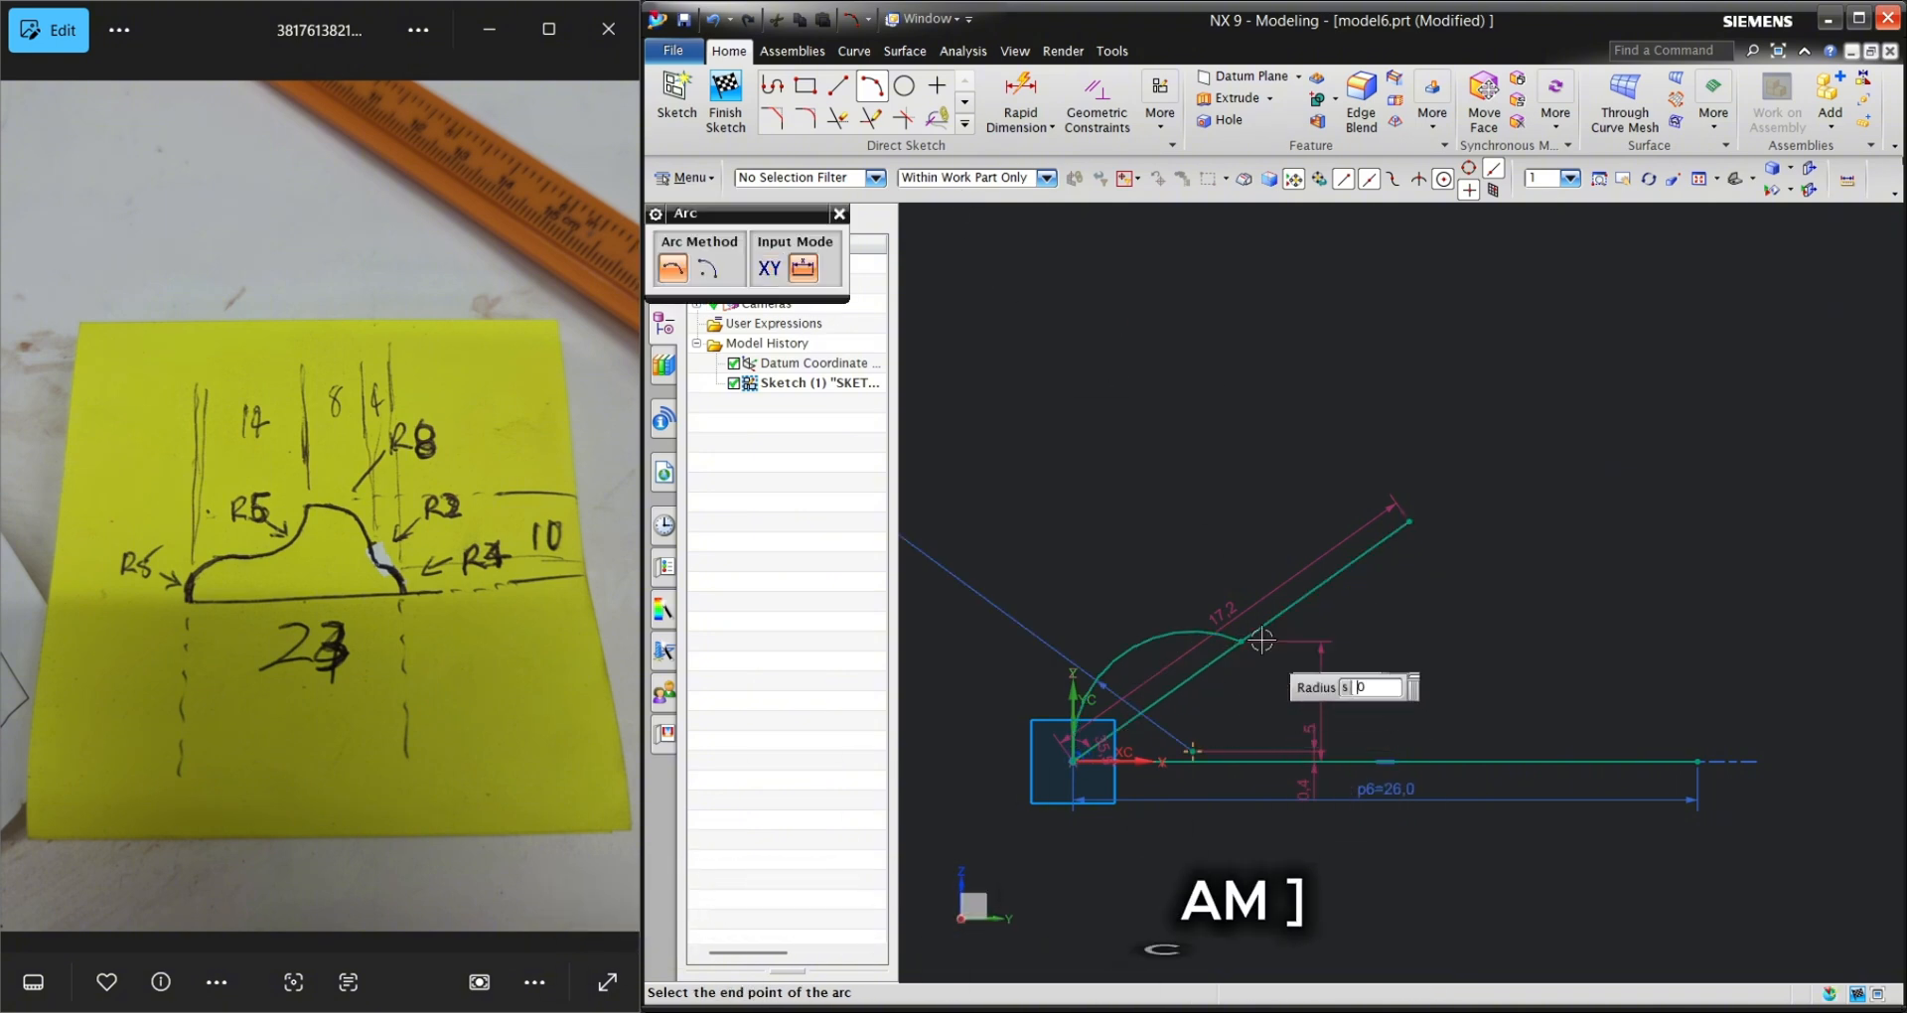
{"action": "left_click", "coordinate": [1410, 521]}
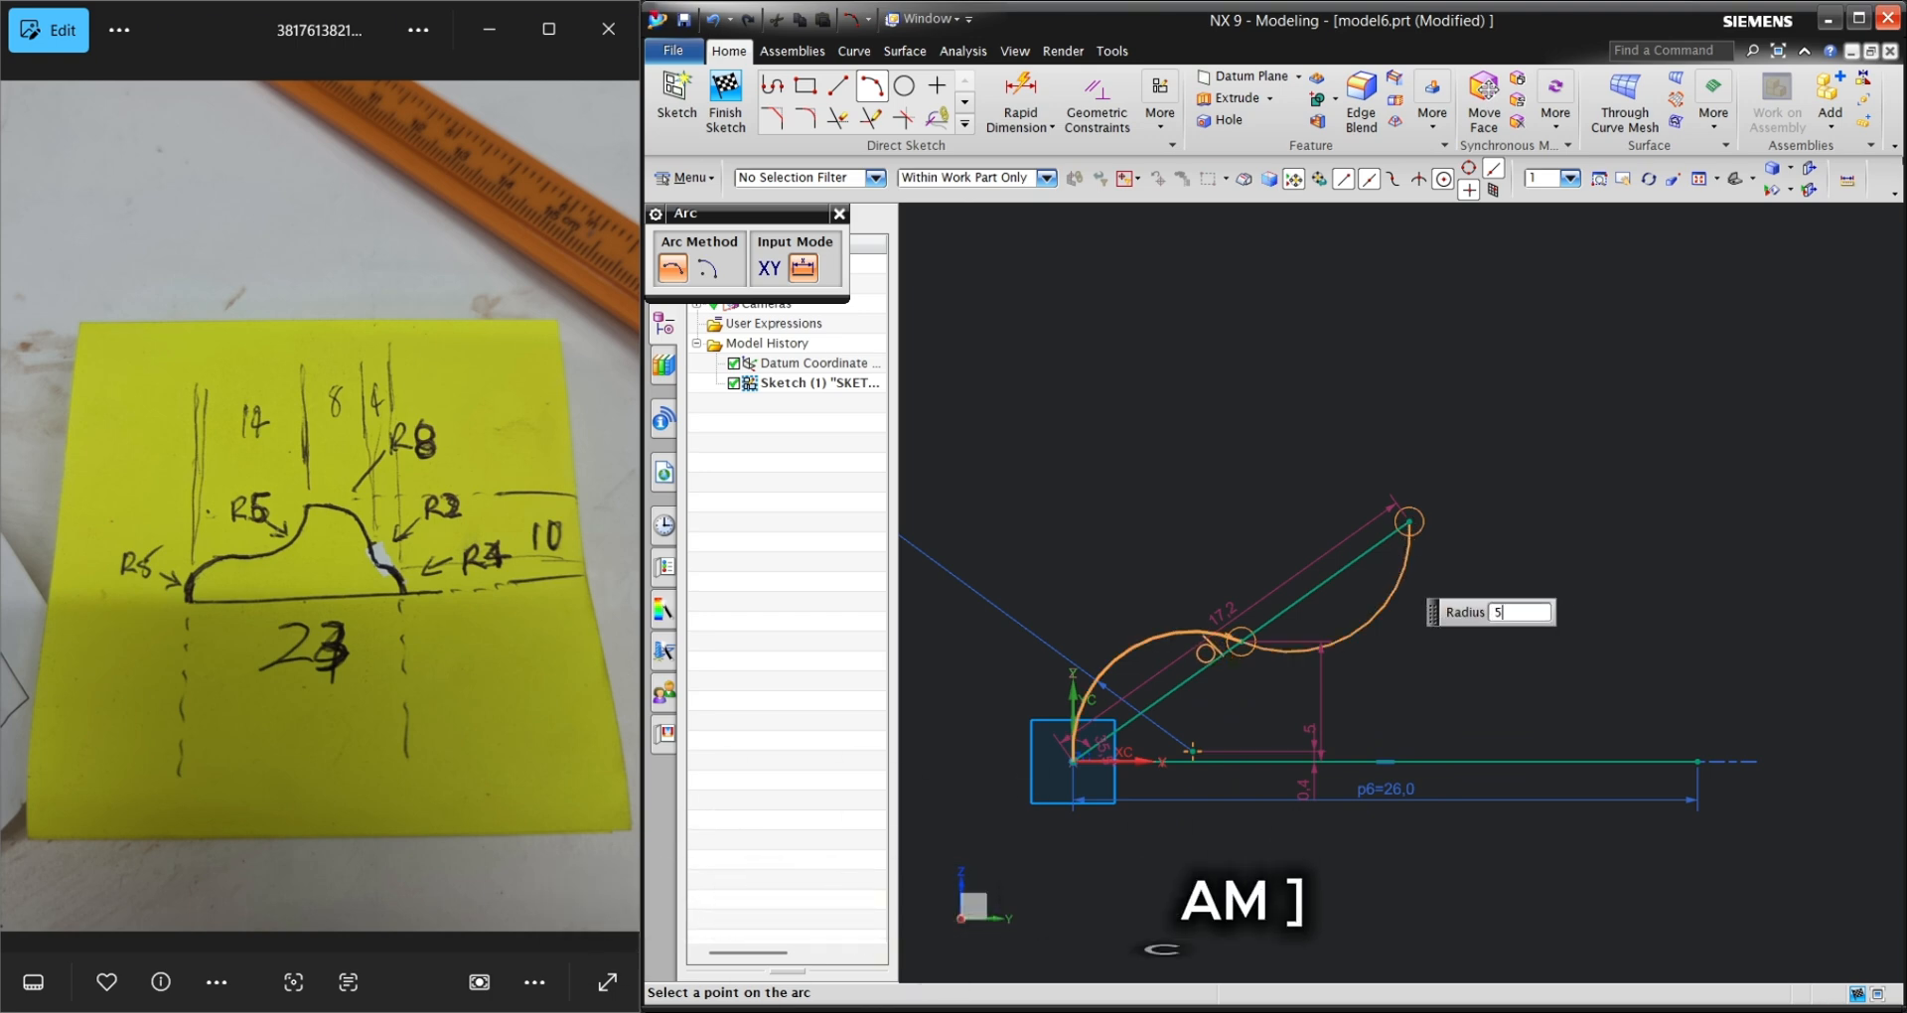
{"action": "left_click", "coordinate": [1393, 564]}
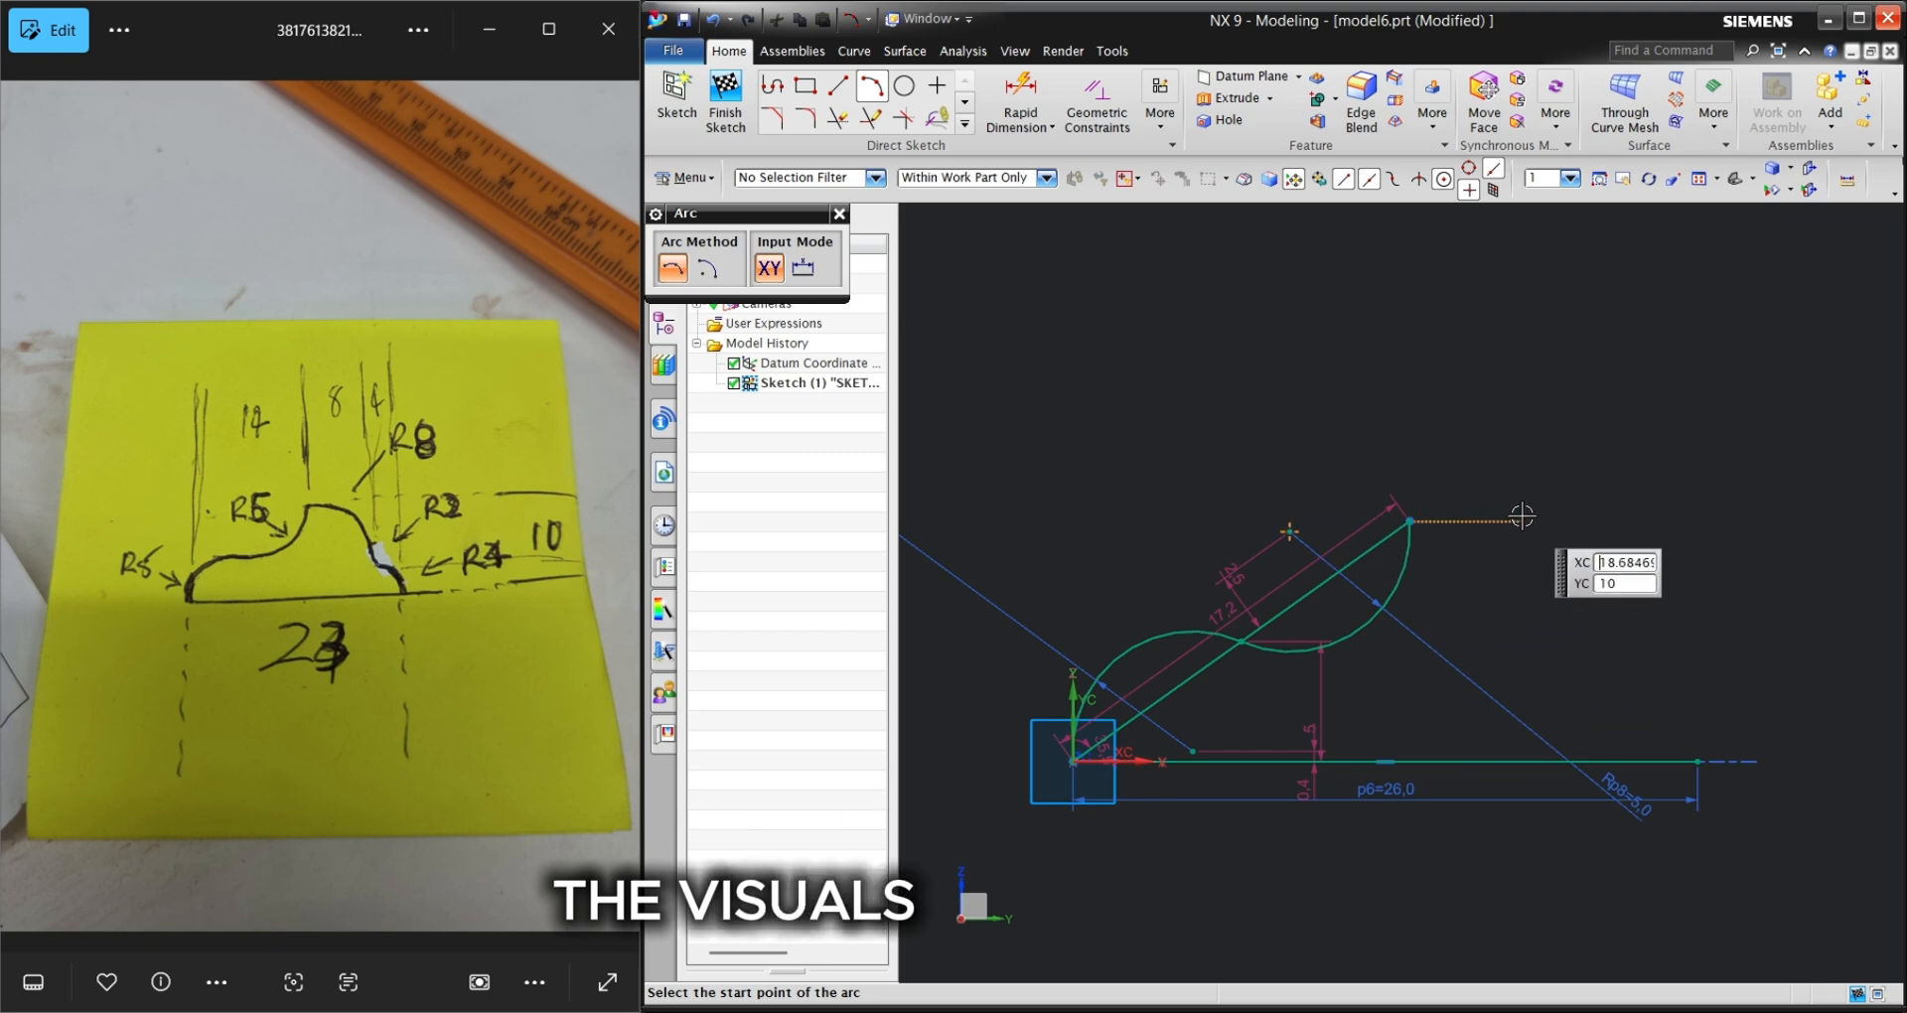
- Trim away both halves of the slanted helper line beside the two radius 5 arcs
{"action": "left_click", "coordinate": [838, 121]}
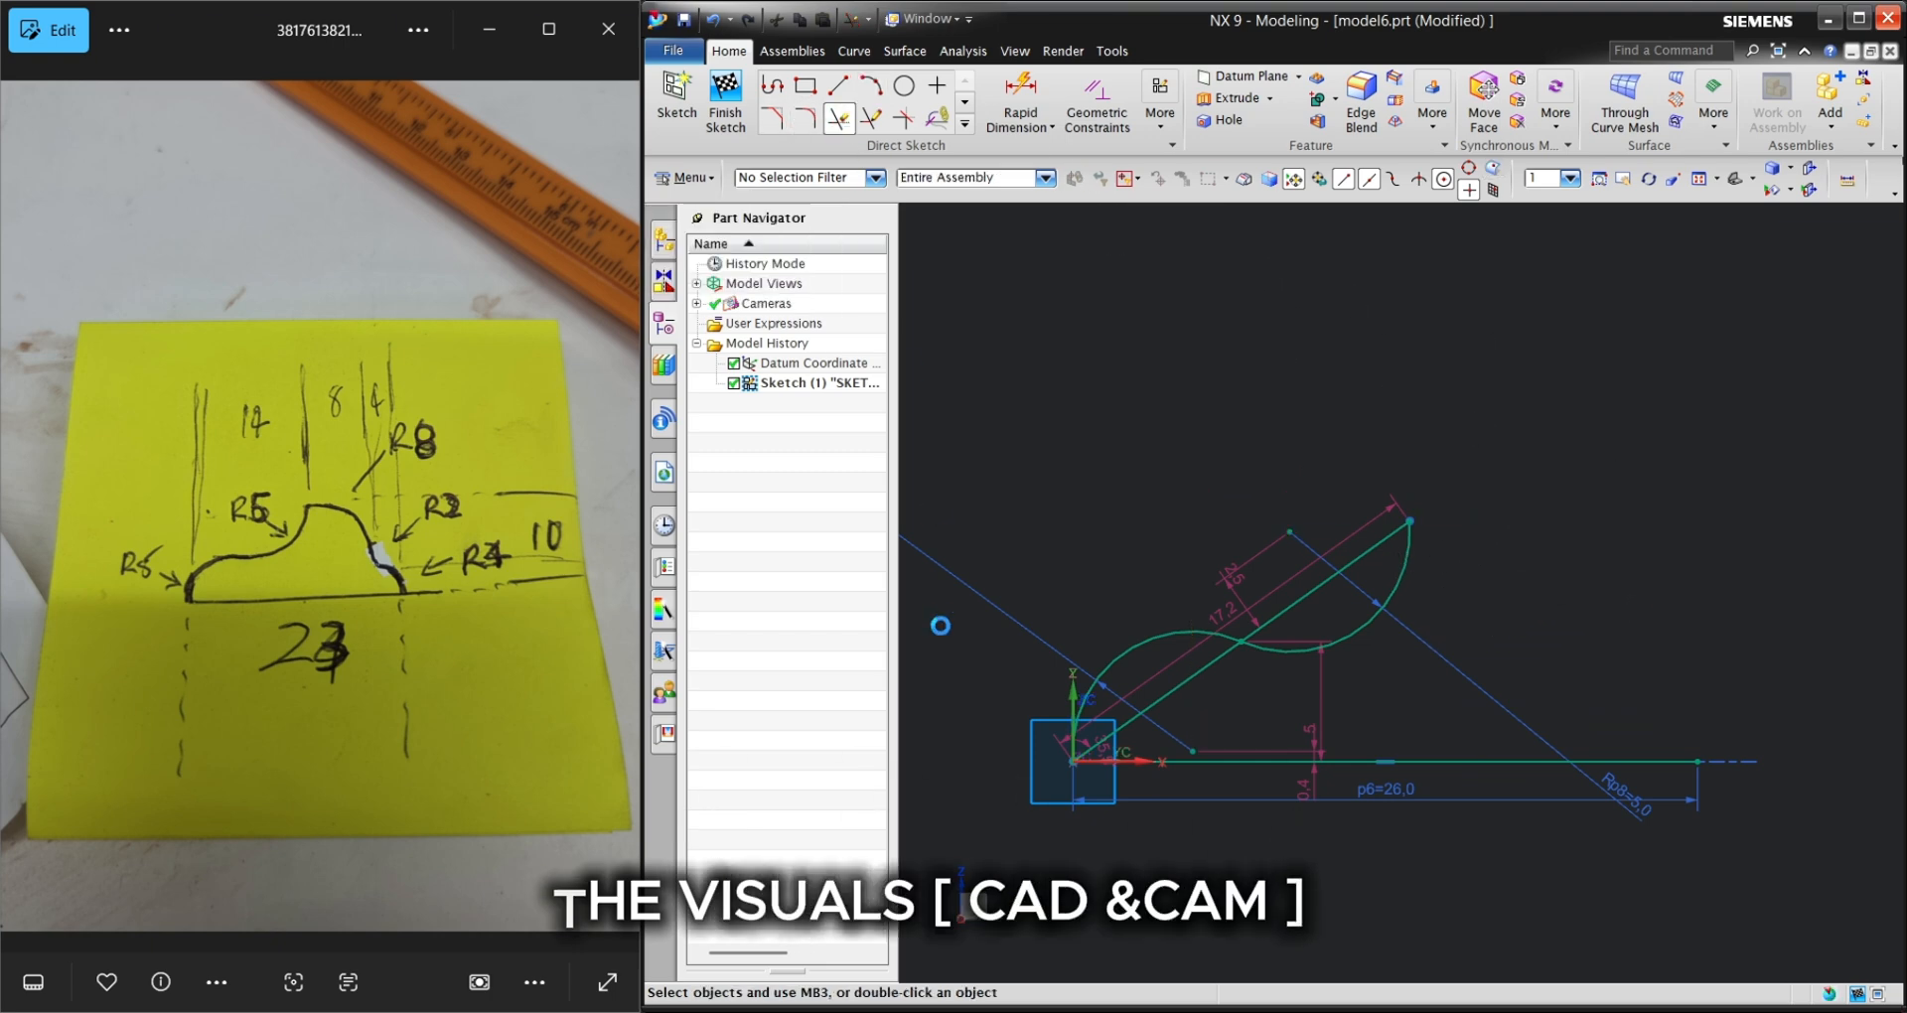
{"action": "left_click", "coordinate": [1178, 689]}
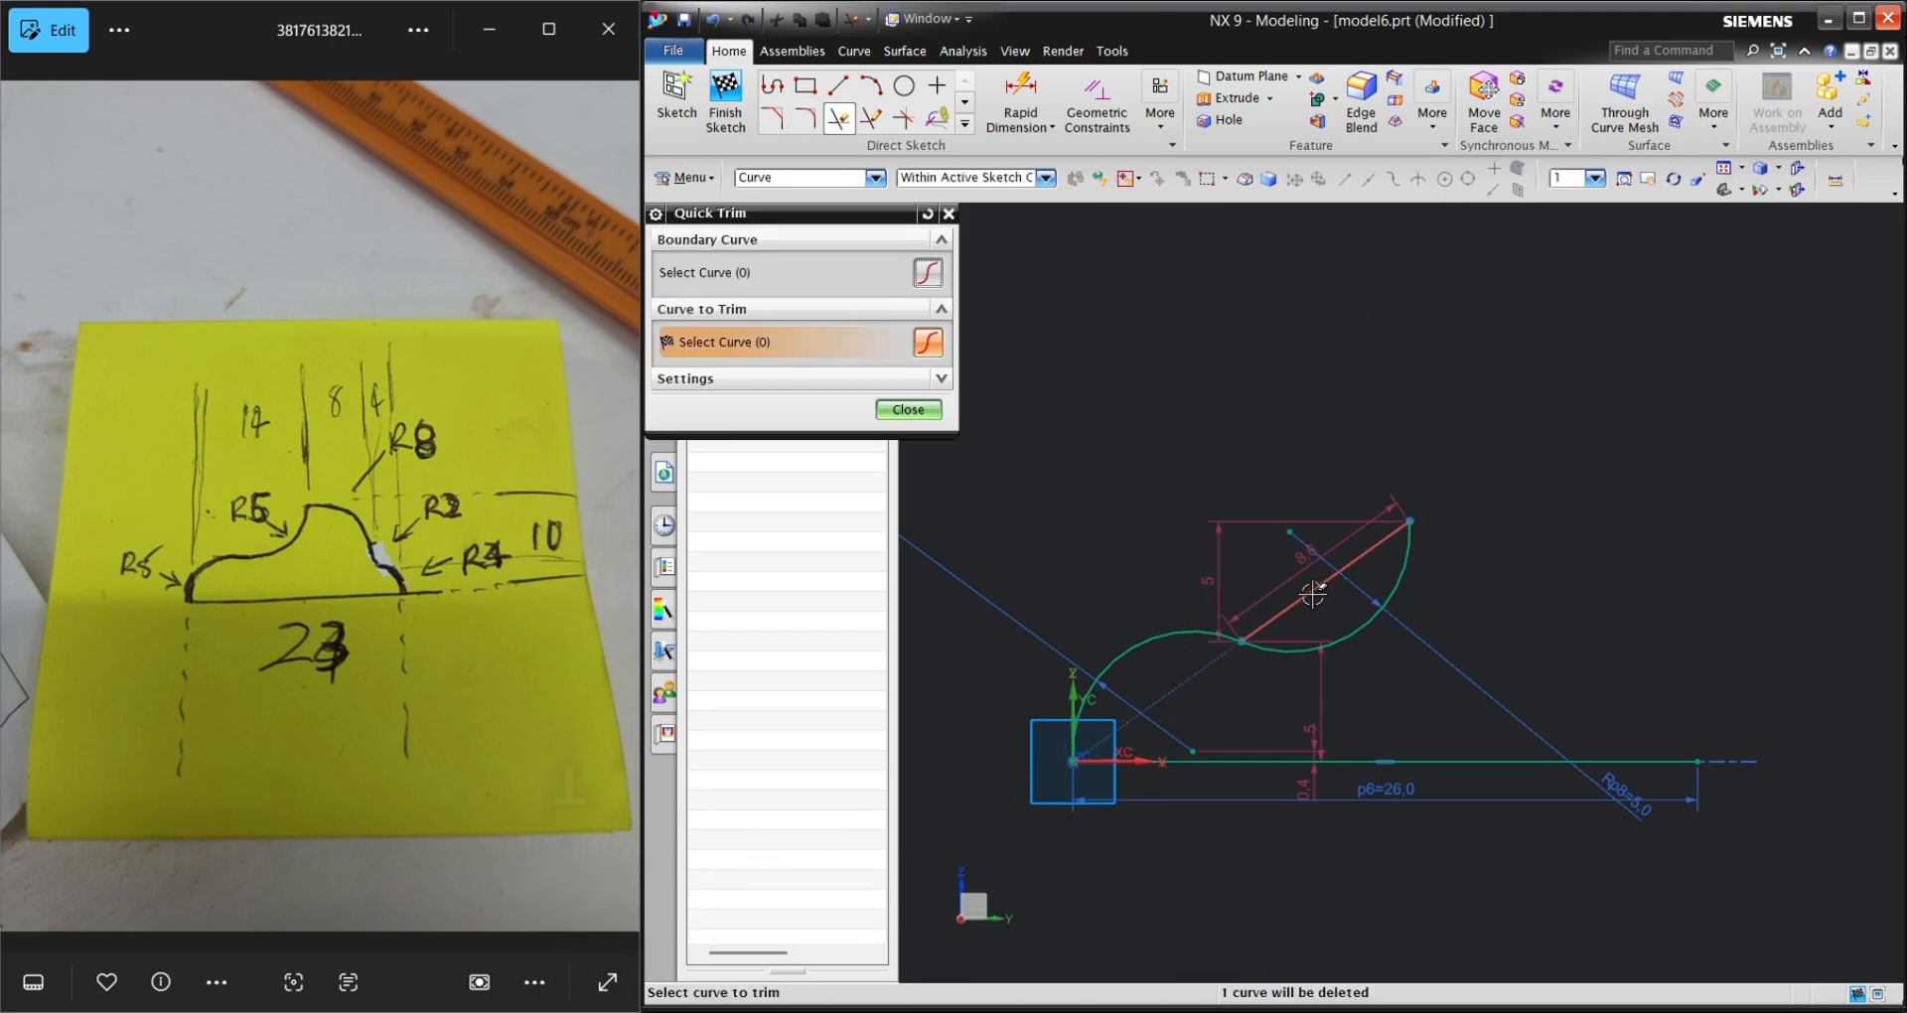
{"action": "left_click", "coordinate": [1312, 593]}
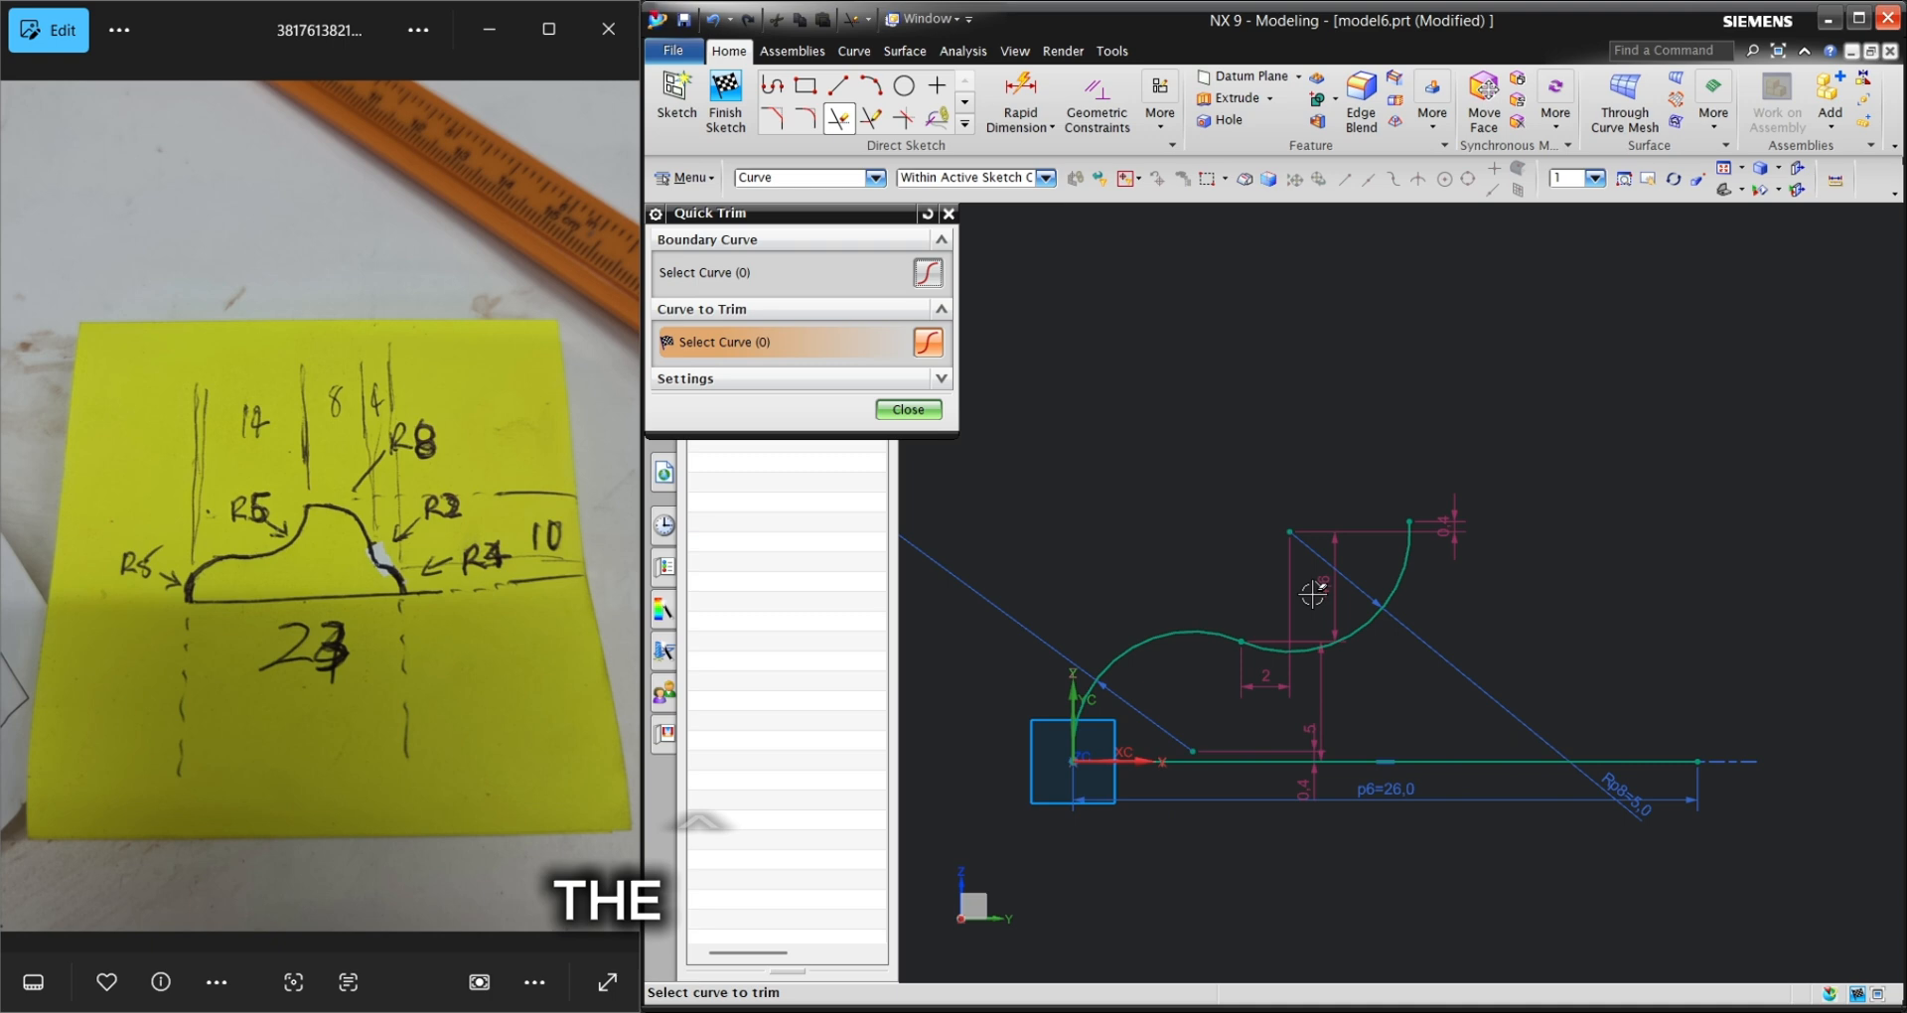
{"action": "left_click", "coordinate": [949, 213]}
- Draw a line from the second arc's upper end to the base line's far end, and a vertical line about 3.4 high between base and slope
{"action": "left_click", "coordinate": [835, 89]}
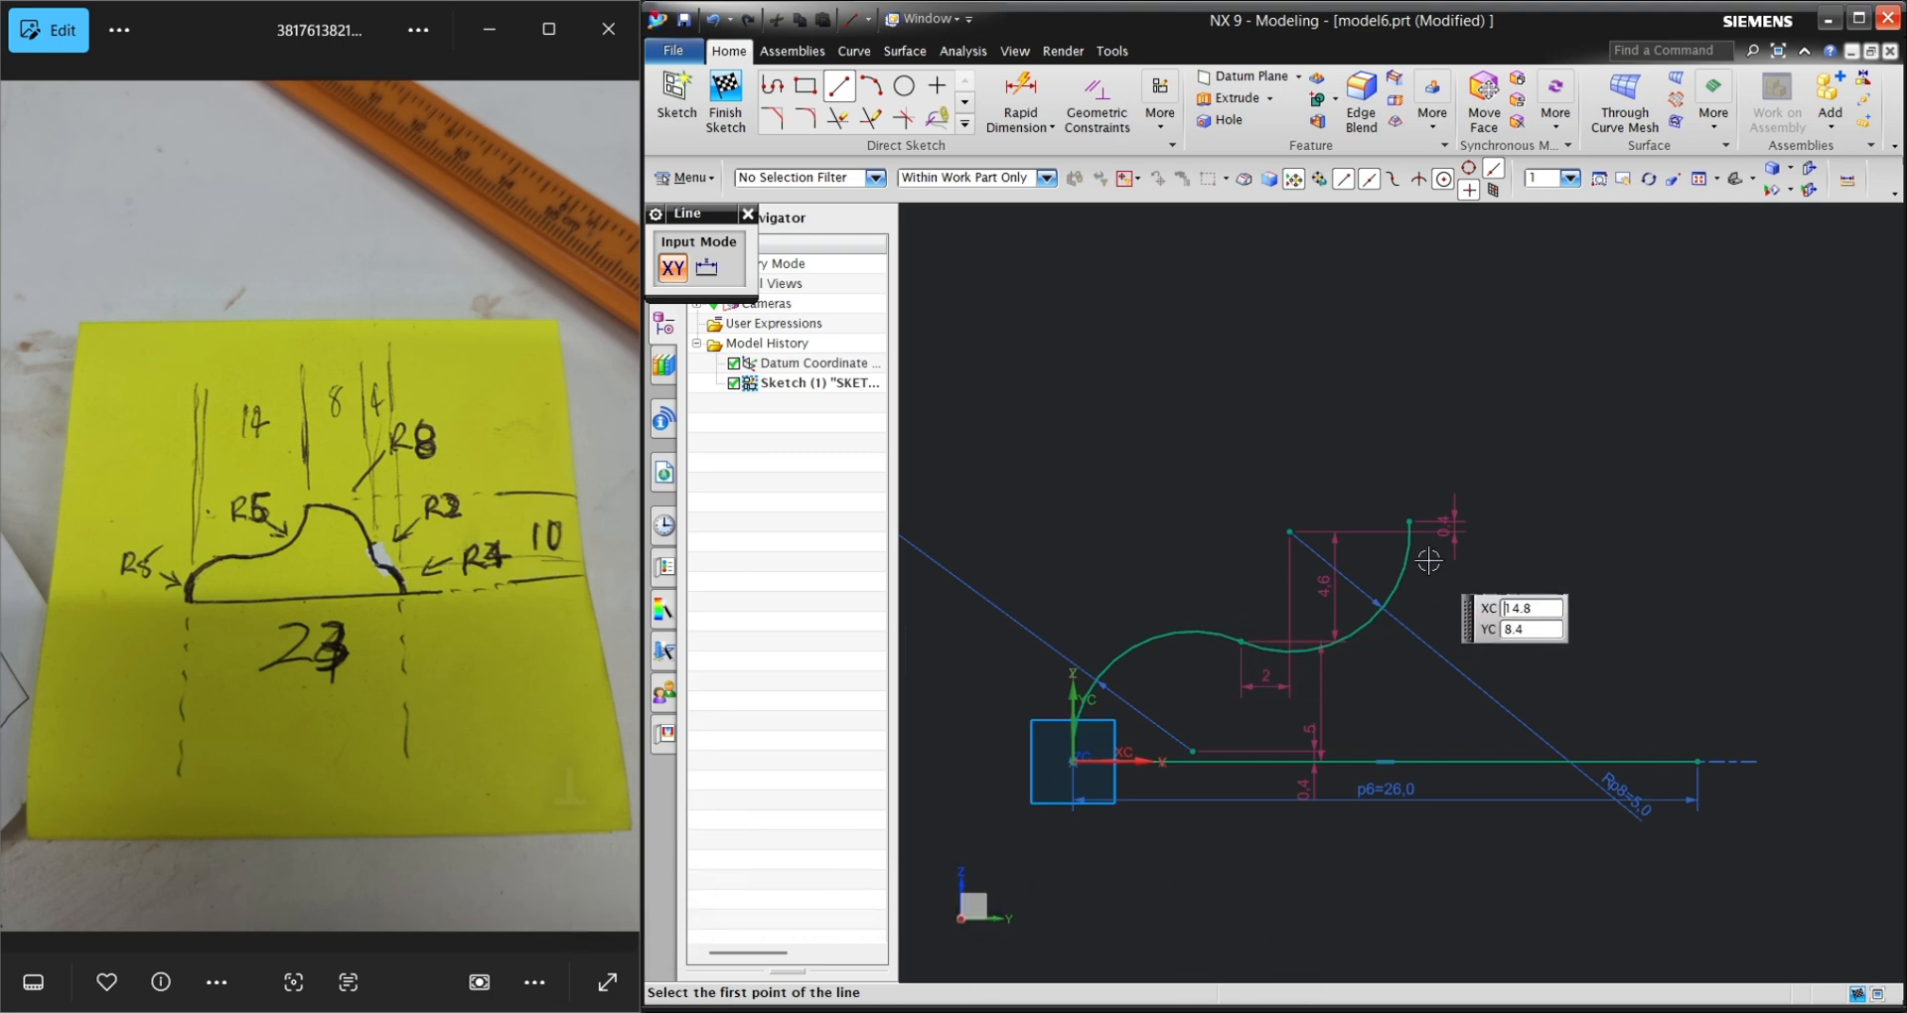
{"action": "left_click", "coordinate": [1414, 521]}
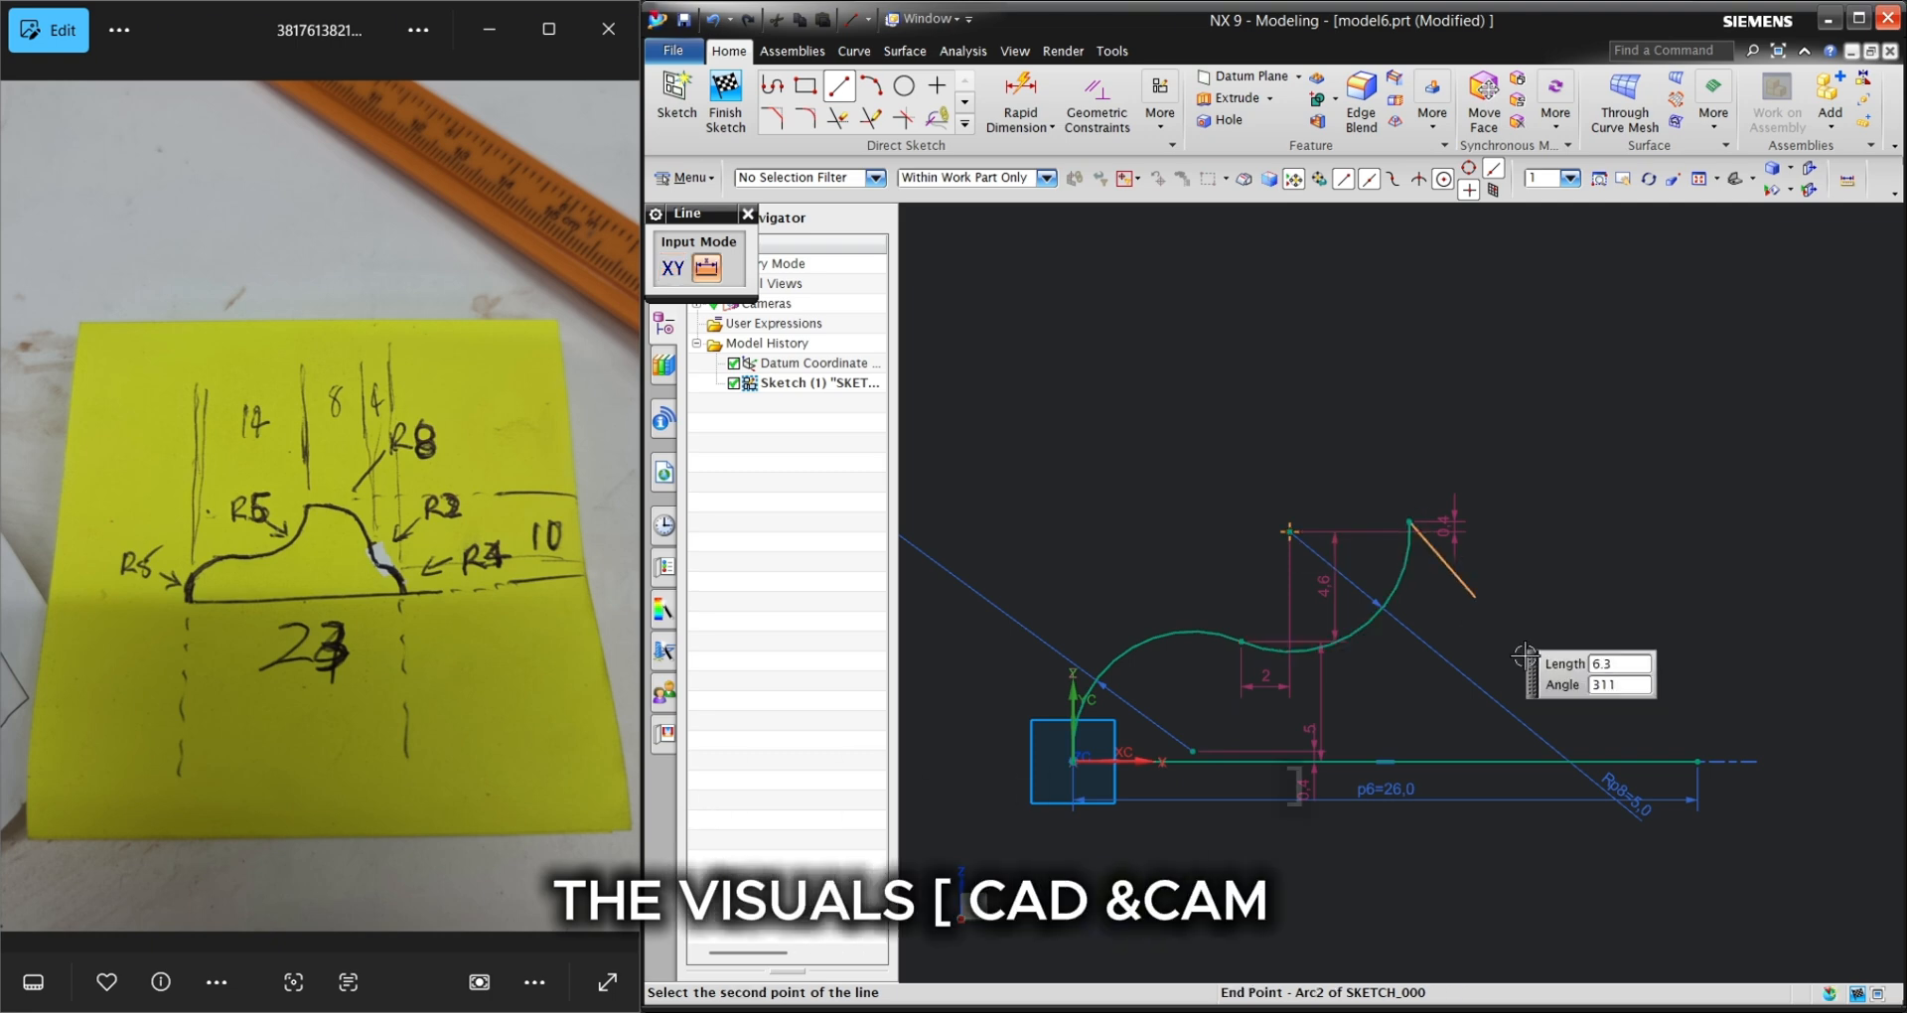
{"action": "left_click", "coordinate": [1698, 760]}
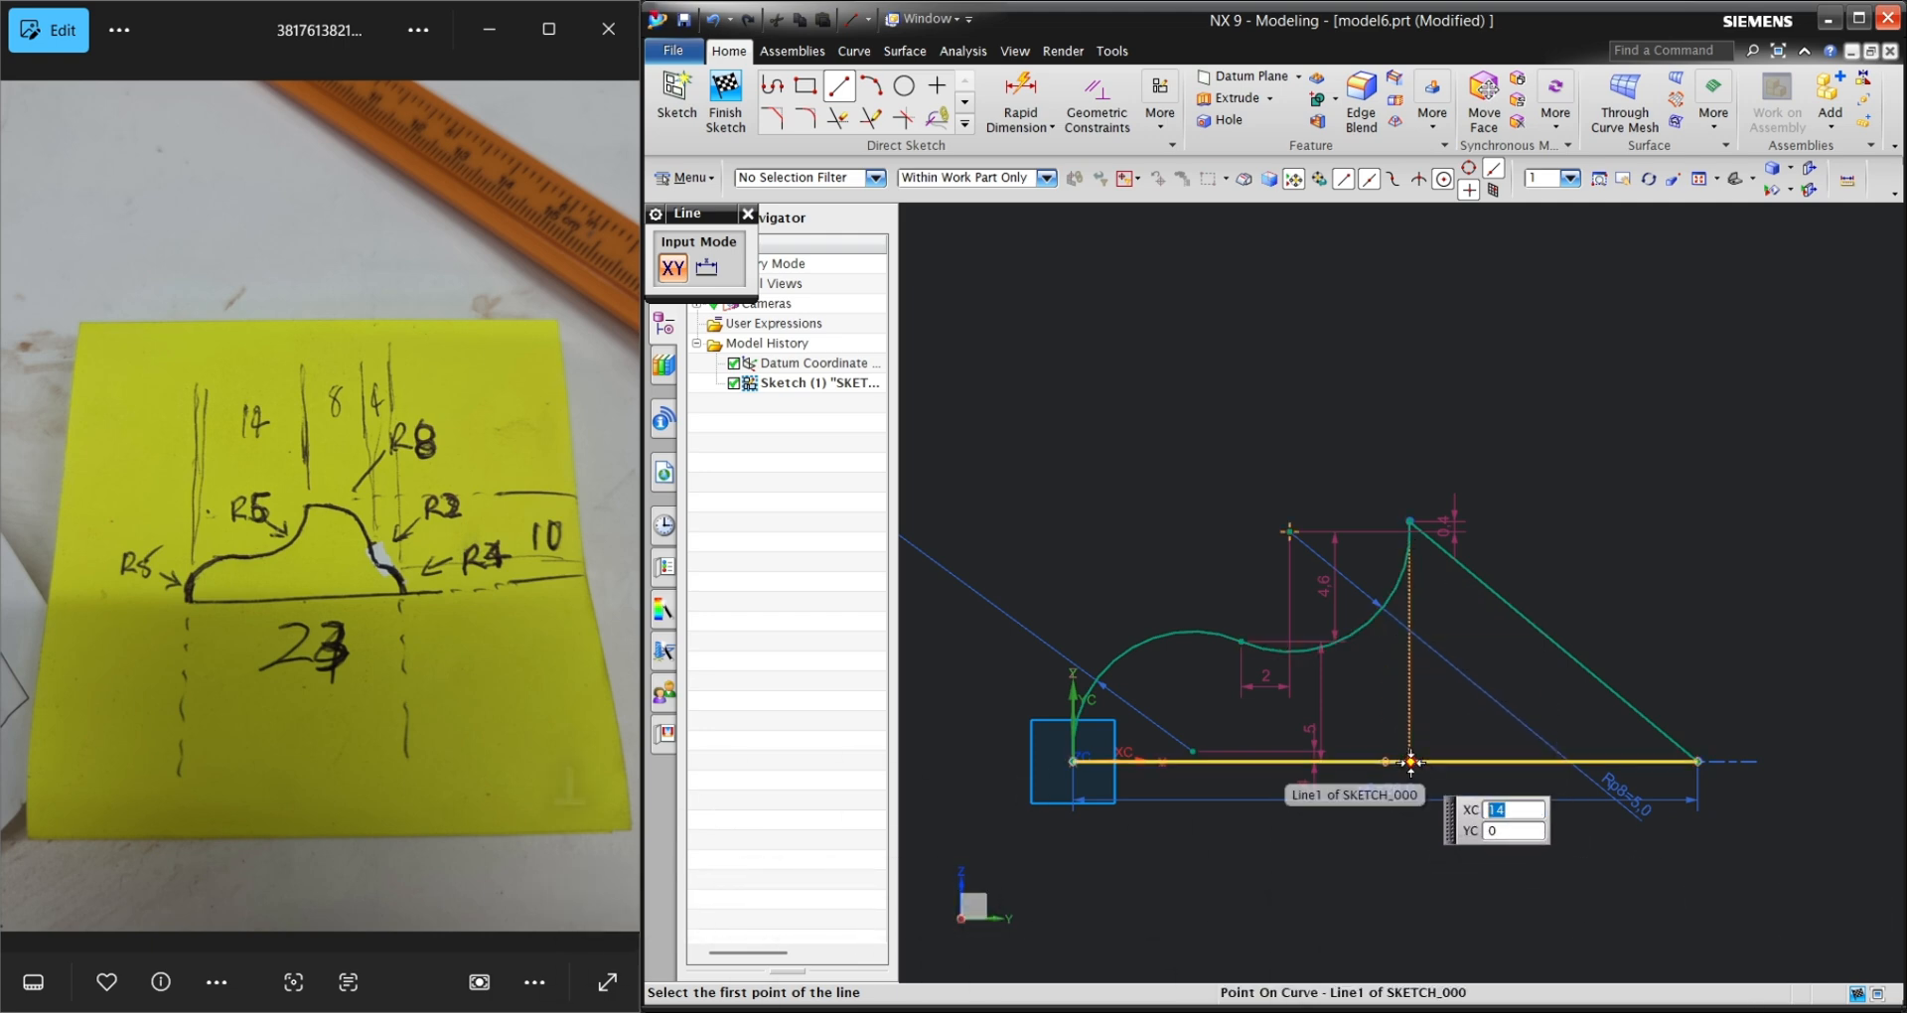
{"action": "left_click", "coordinate": [1598, 761]}
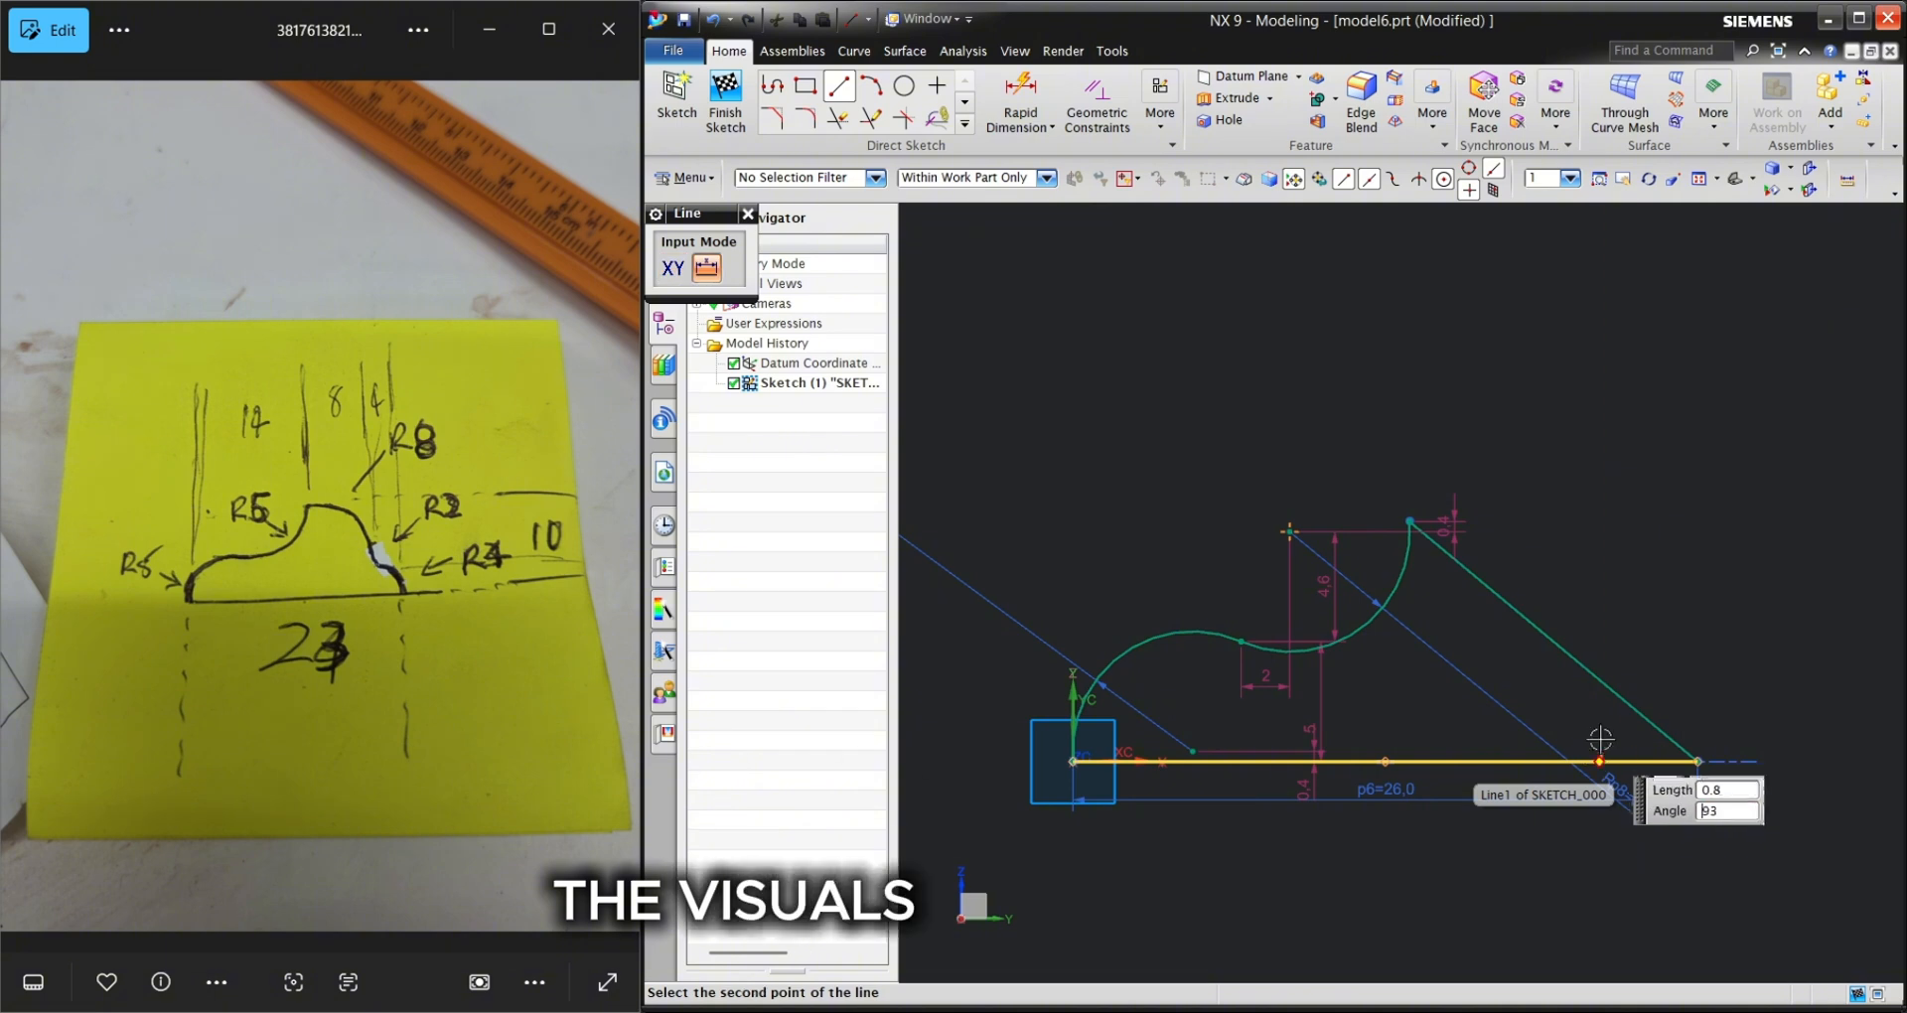
{"action": "left_click", "coordinate": [1598, 682]}
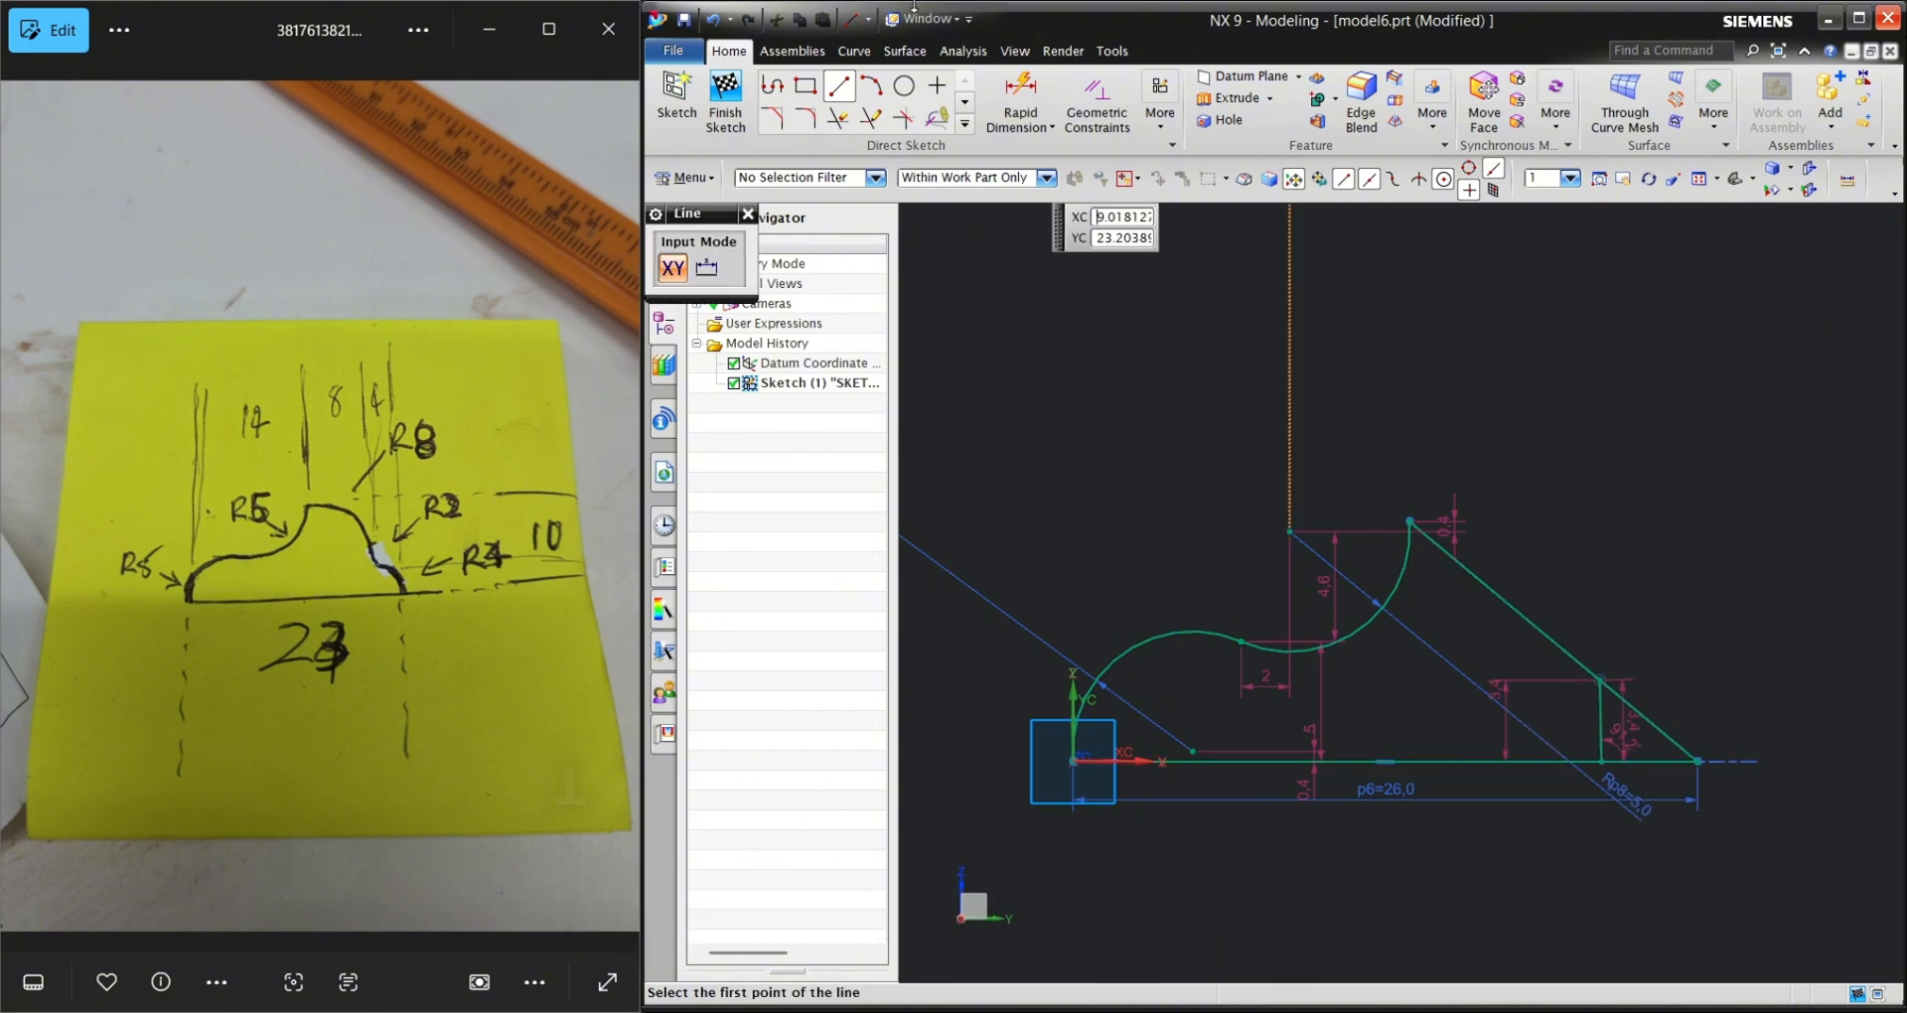
- Draw an arc of radius 8 from the profile's peak to the upper end of the short vertical line
{"action": "left_click", "coordinate": [871, 86]}
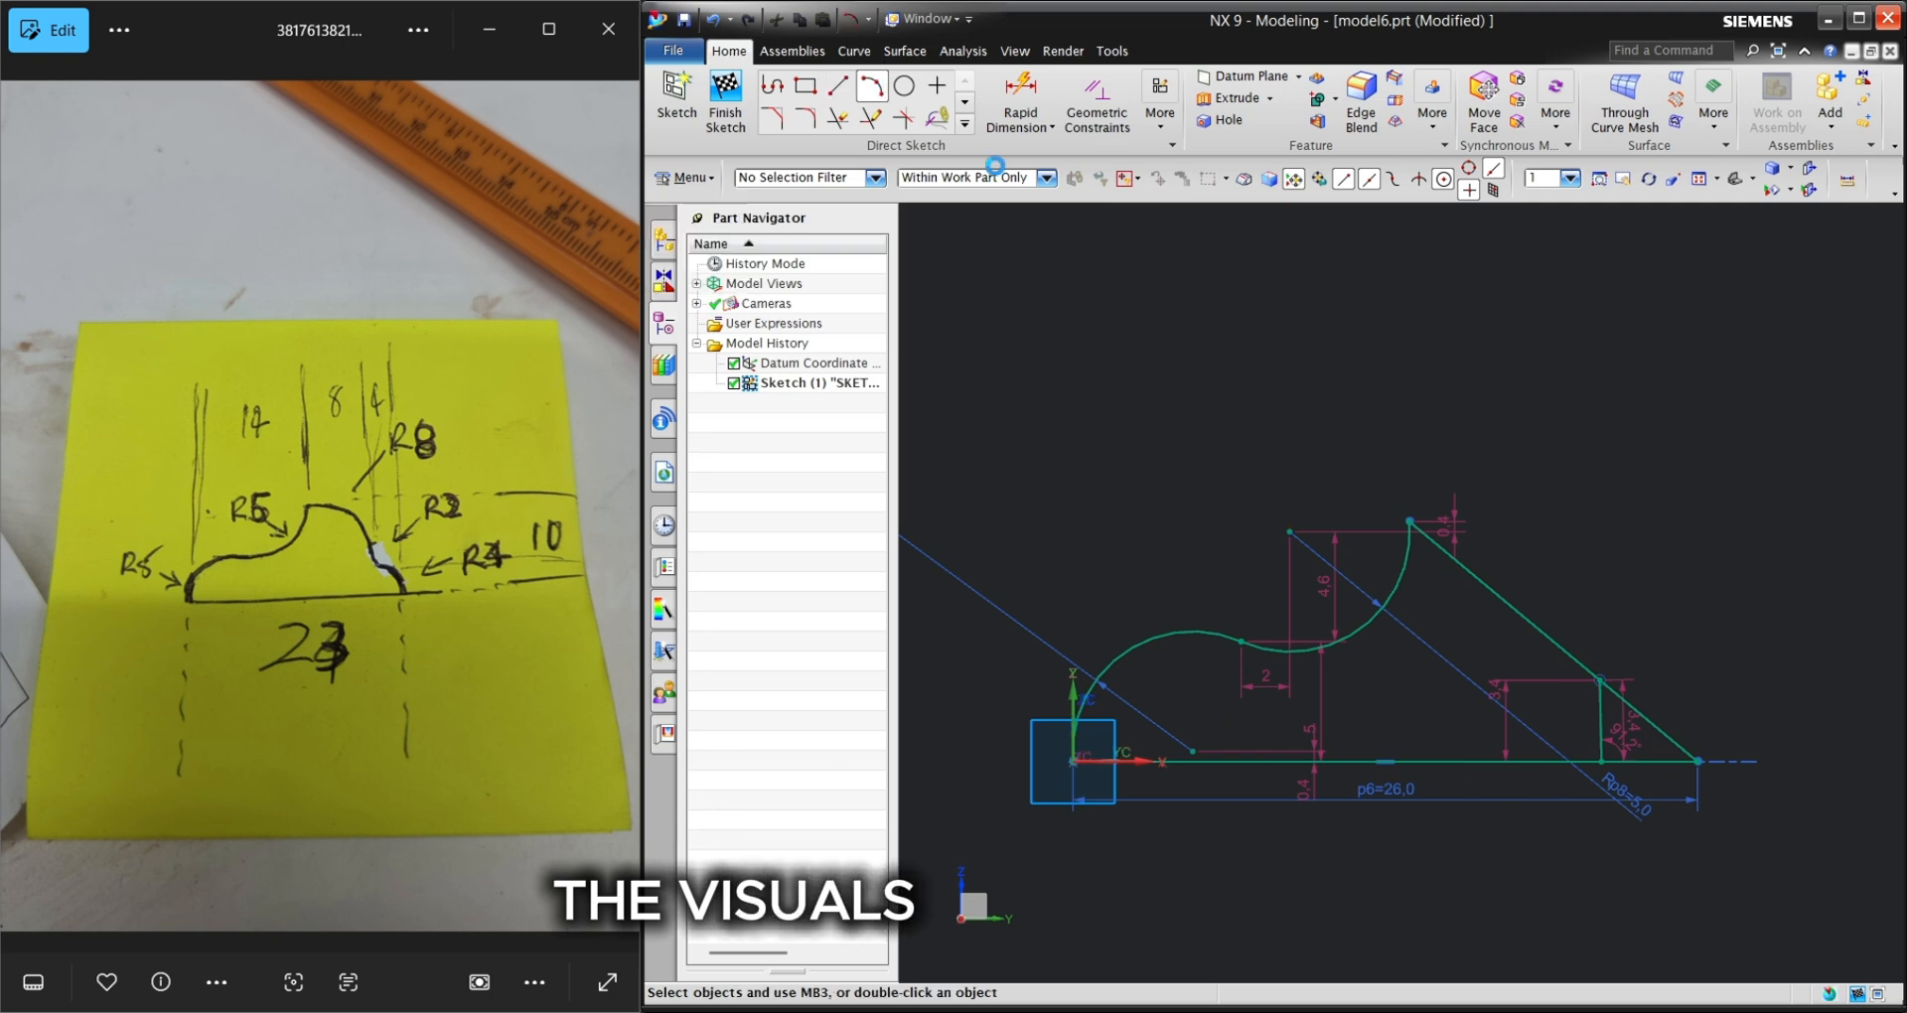
{"action": "left_click", "coordinate": [1410, 520]}
{"action": "left_click", "coordinate": [1598, 681]}
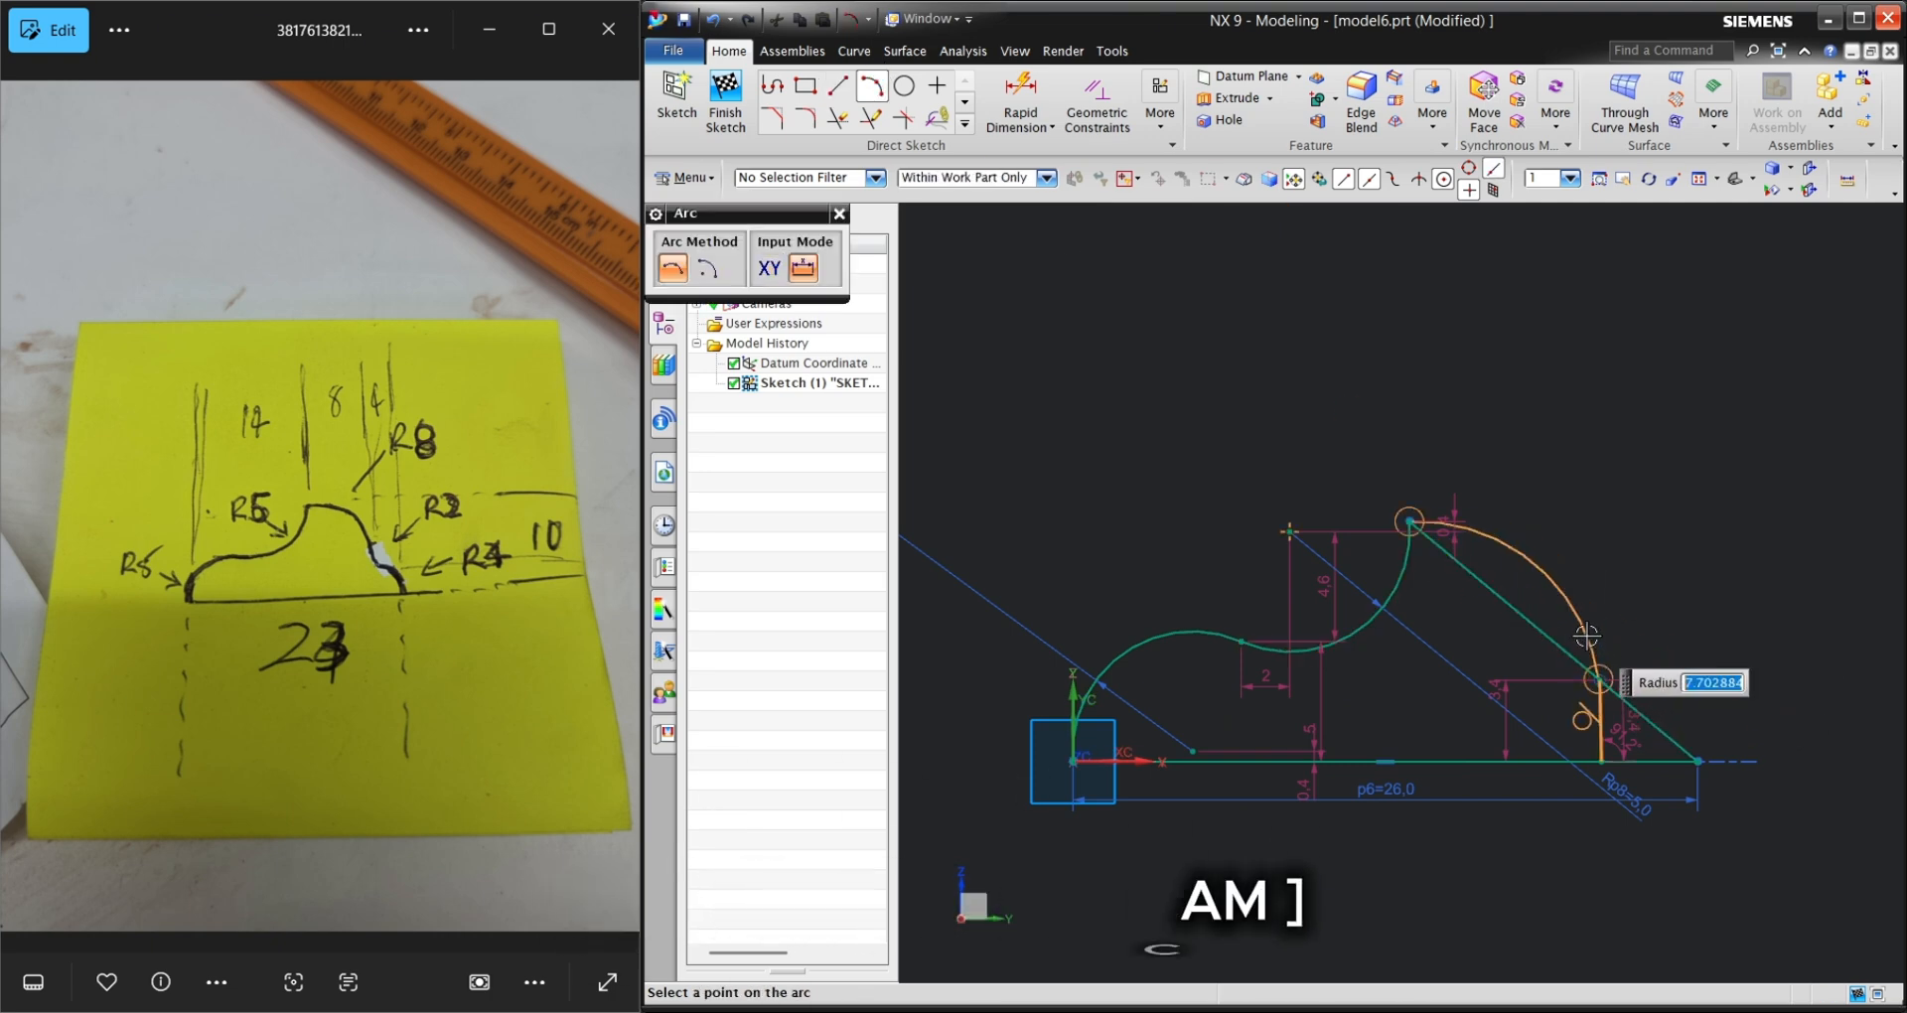
{"action": "type", "text": "8"}
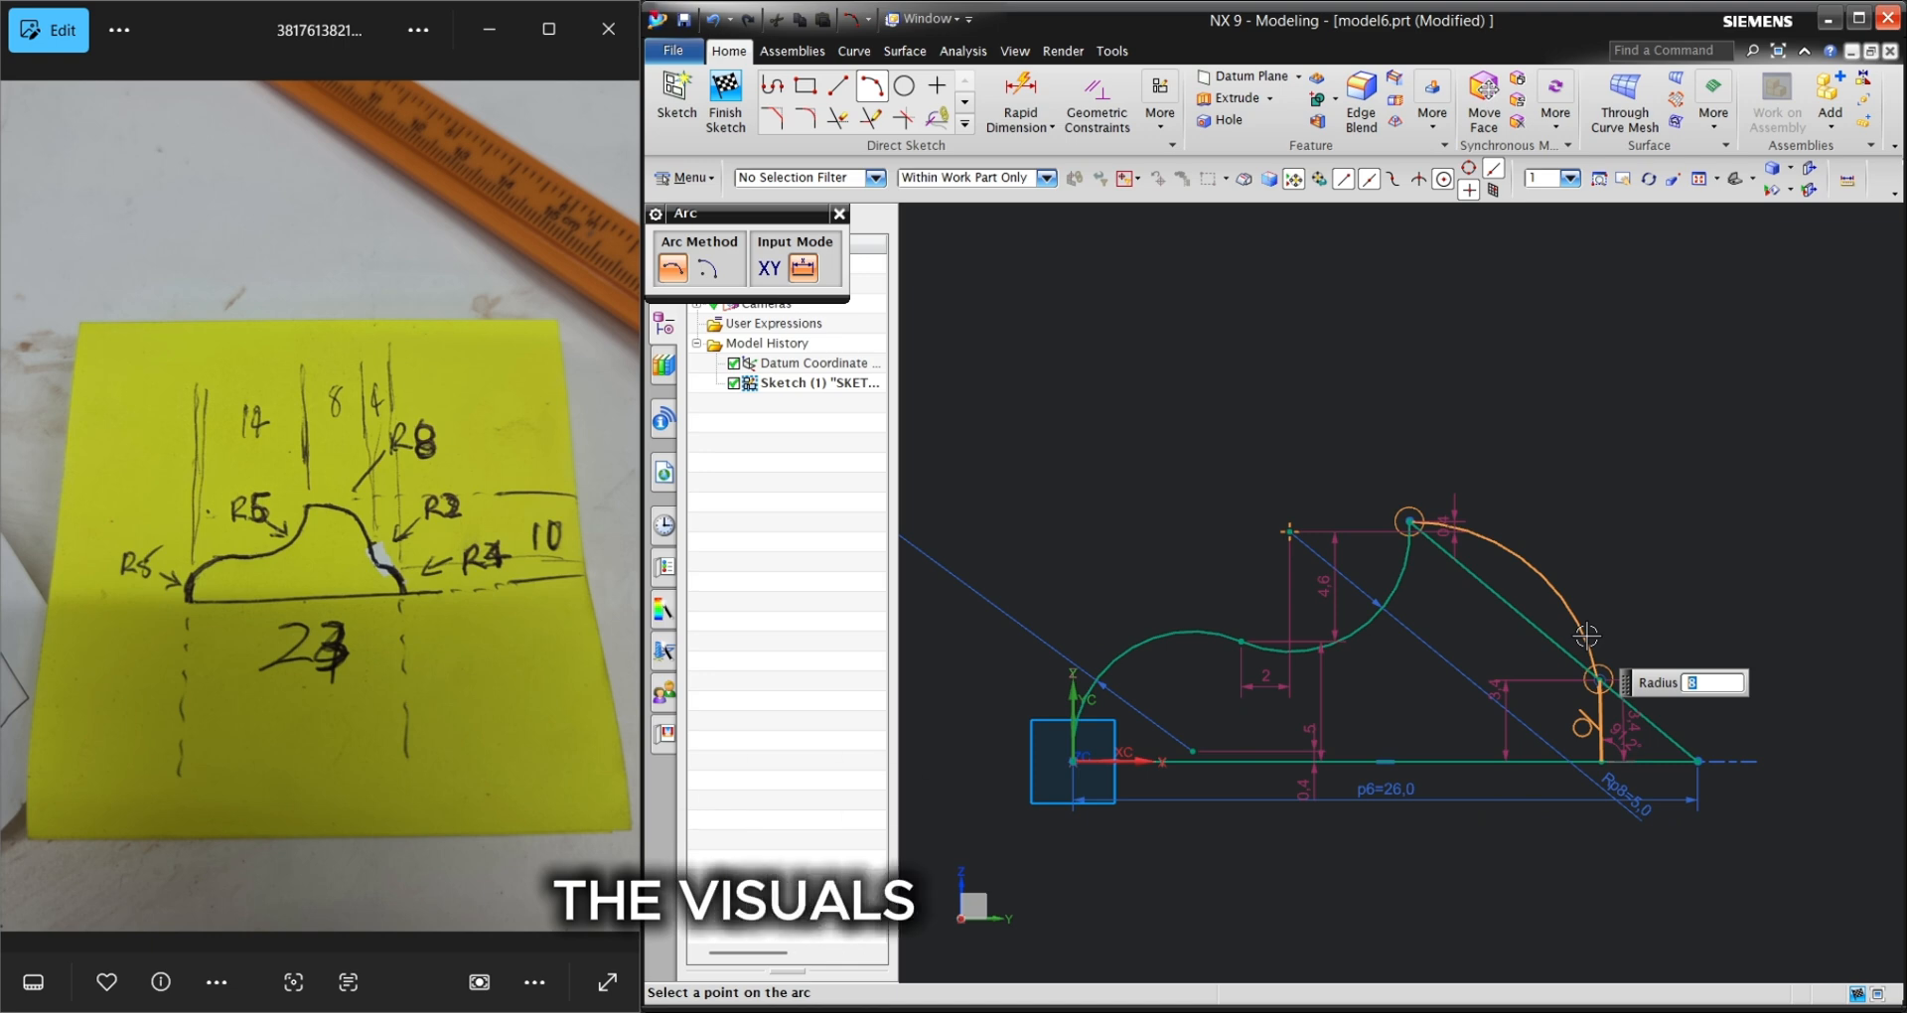
{"action": "key", "text": "Return"}
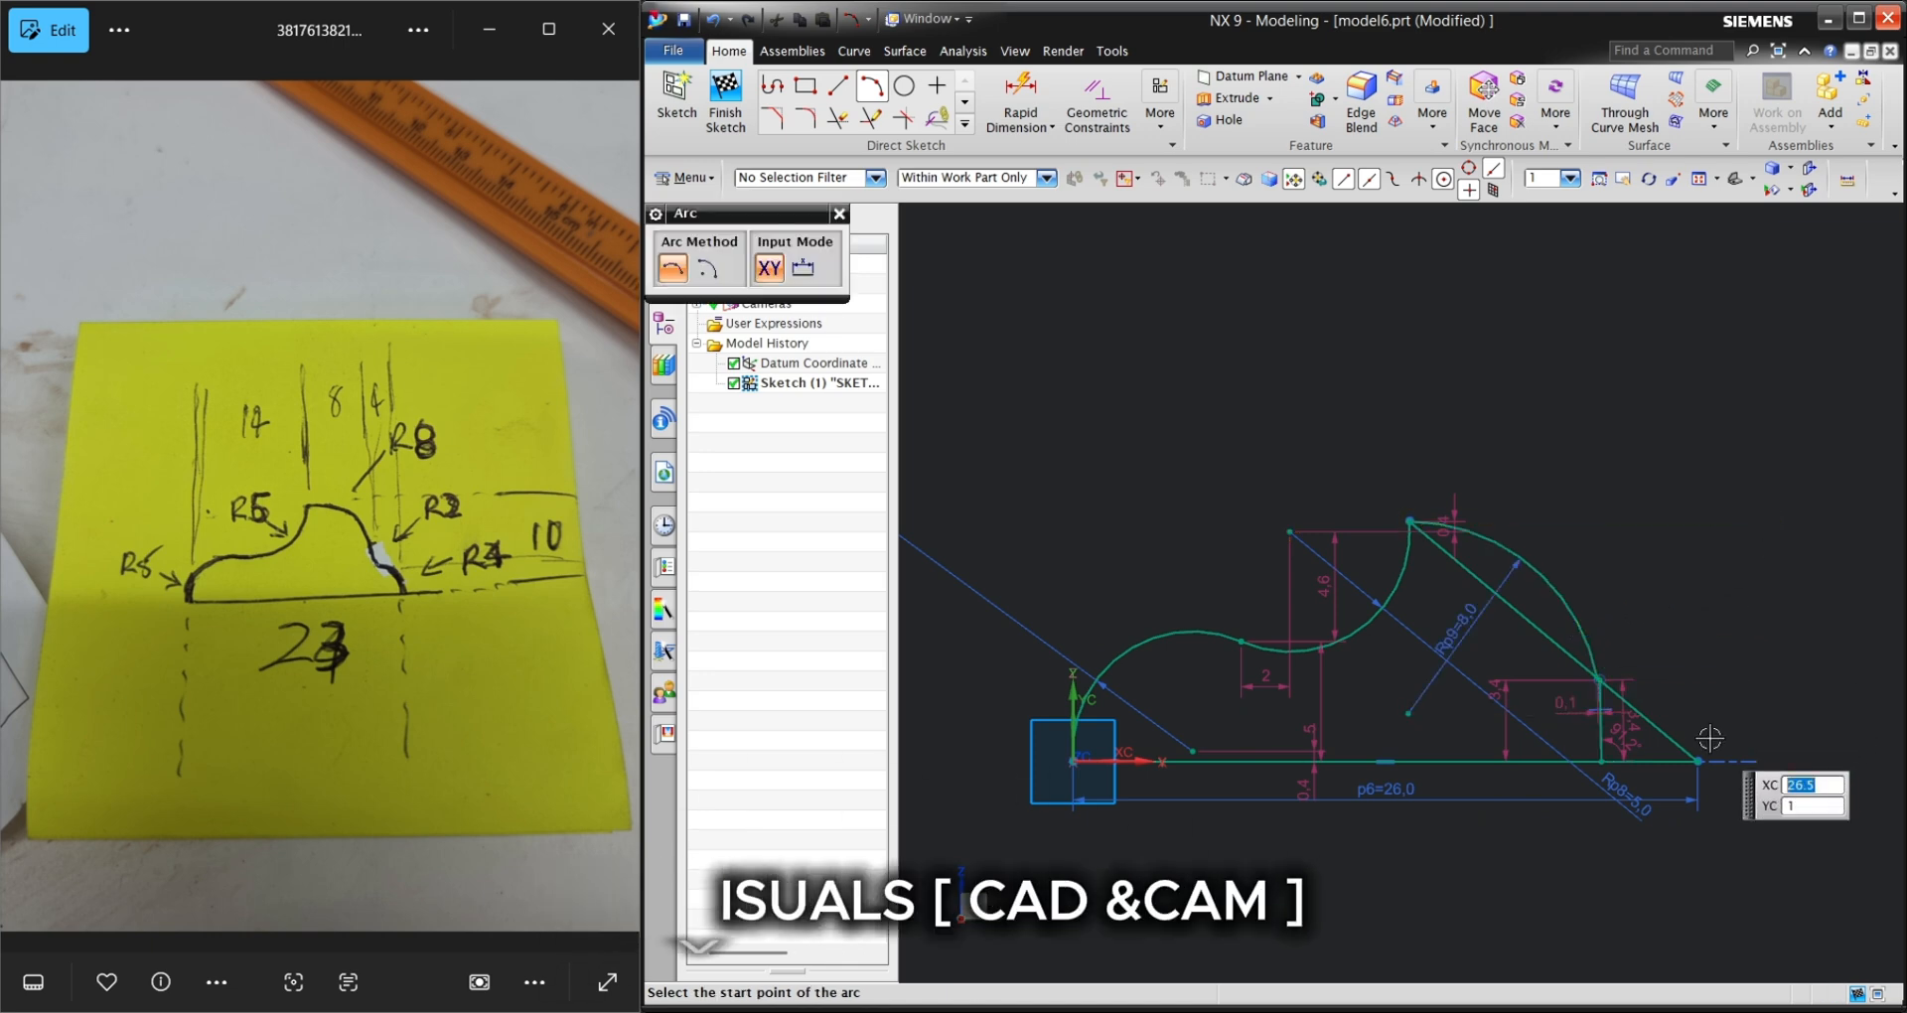
- Trim away the short vertical line and the part of the sloping line beneath the radius 8 arc
{"action": "left_click", "coordinate": [837, 119]}
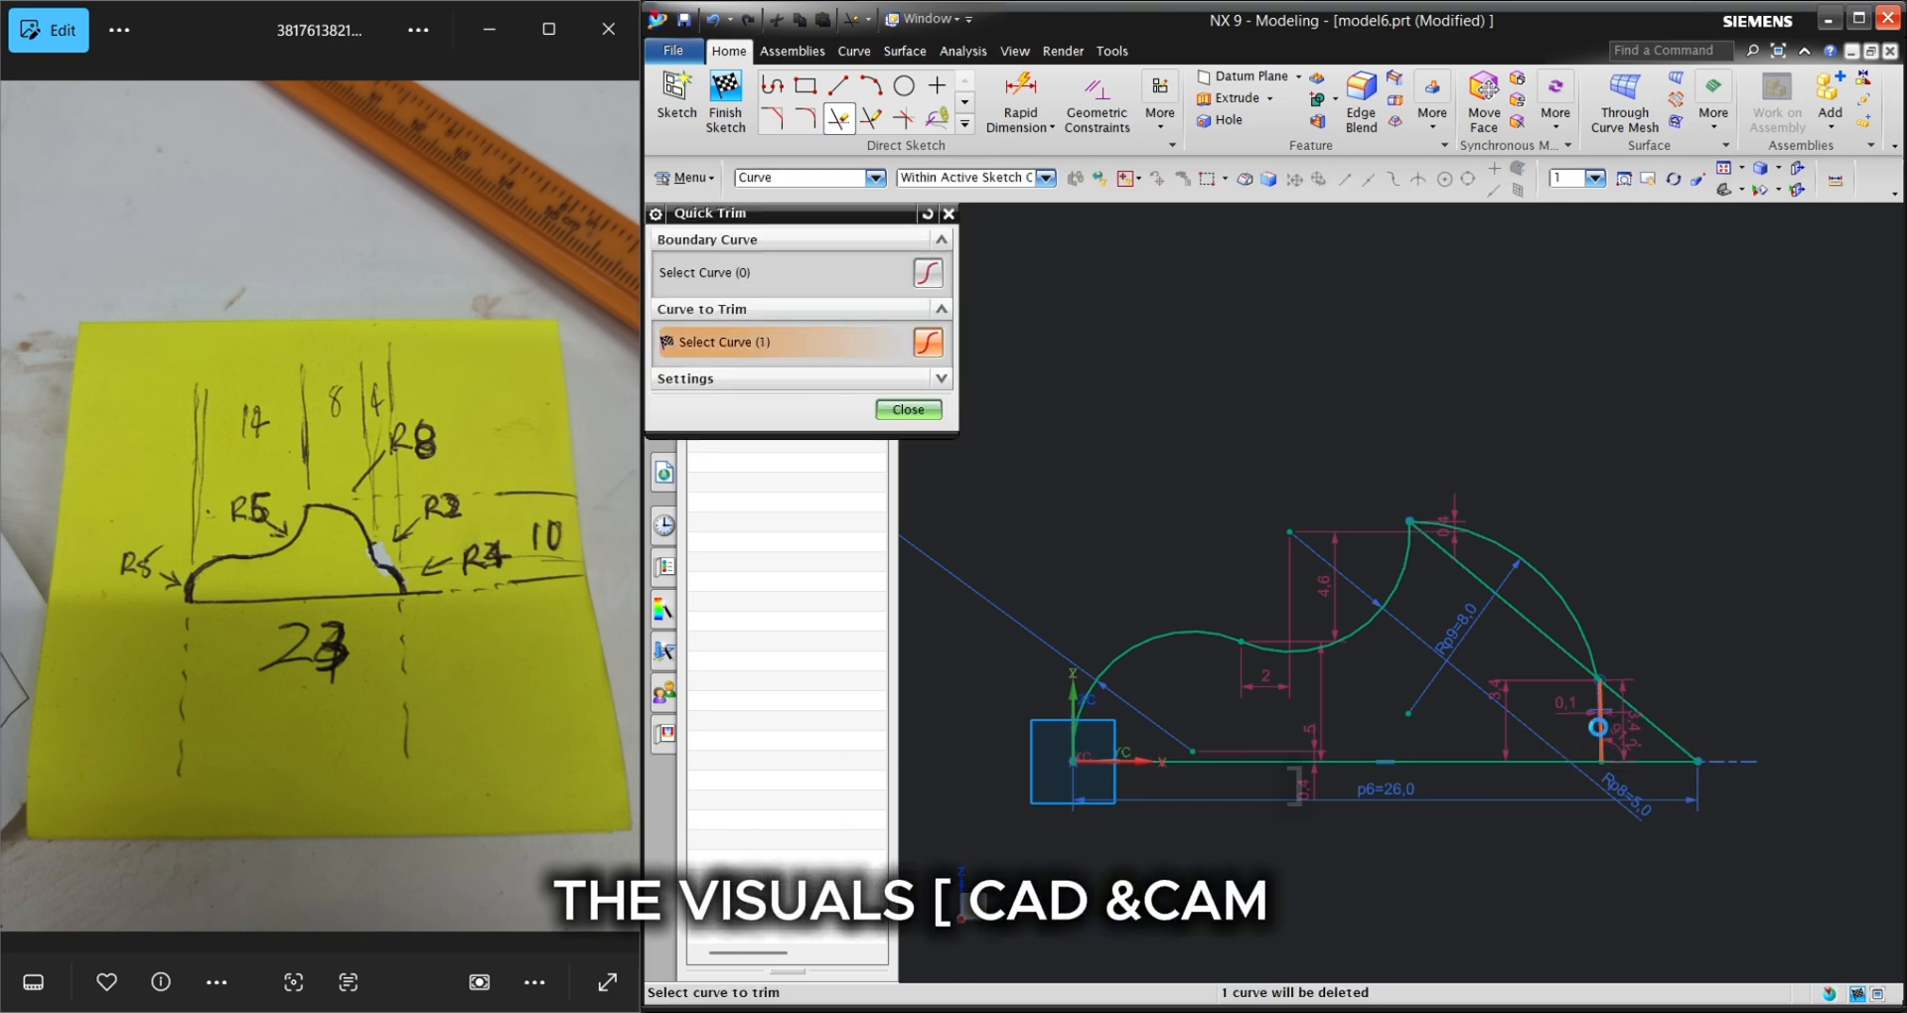
{"action": "left_click", "coordinate": [1543, 637]}
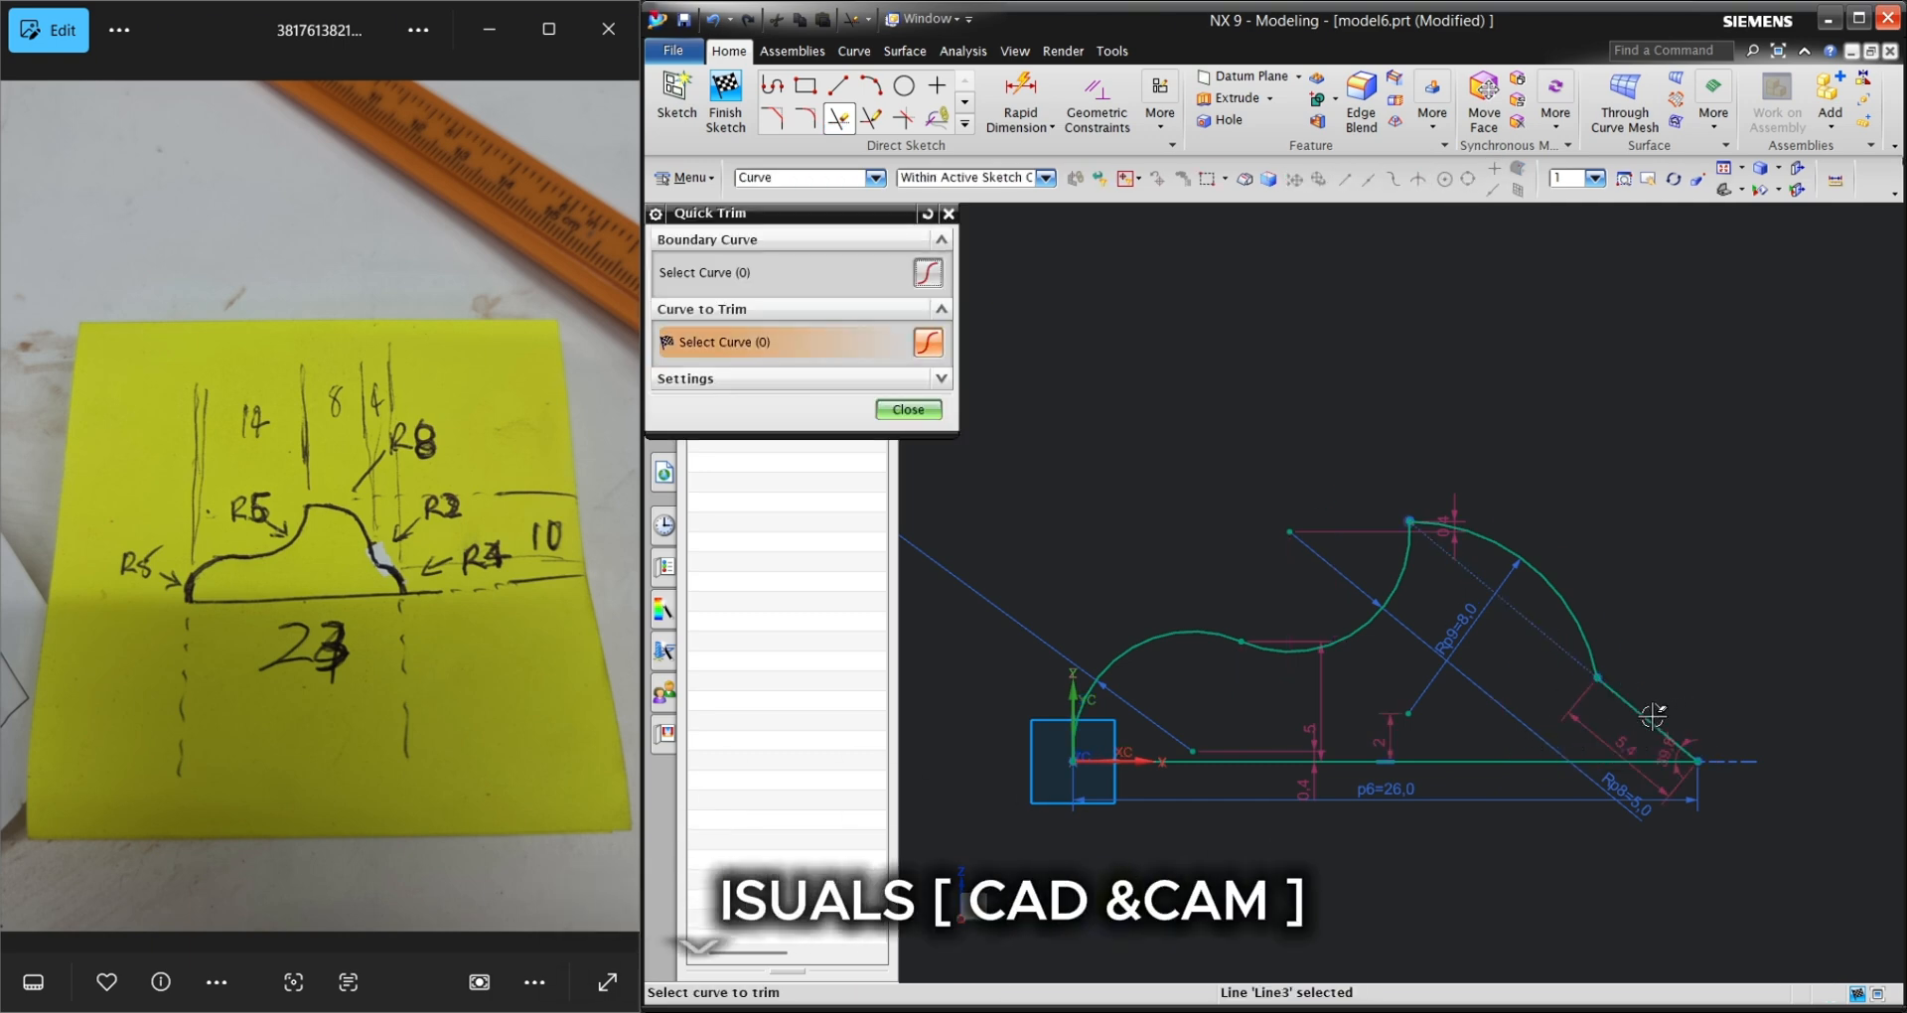
- Draw a concave arc of radius 2 from the lower end of the radius 8 arc towards the base line's far end
{"action": "key", "text": "Escape"}
{"action": "left_click", "coordinate": [870, 87]}
{"action": "left_click", "coordinate": [1596, 678]}
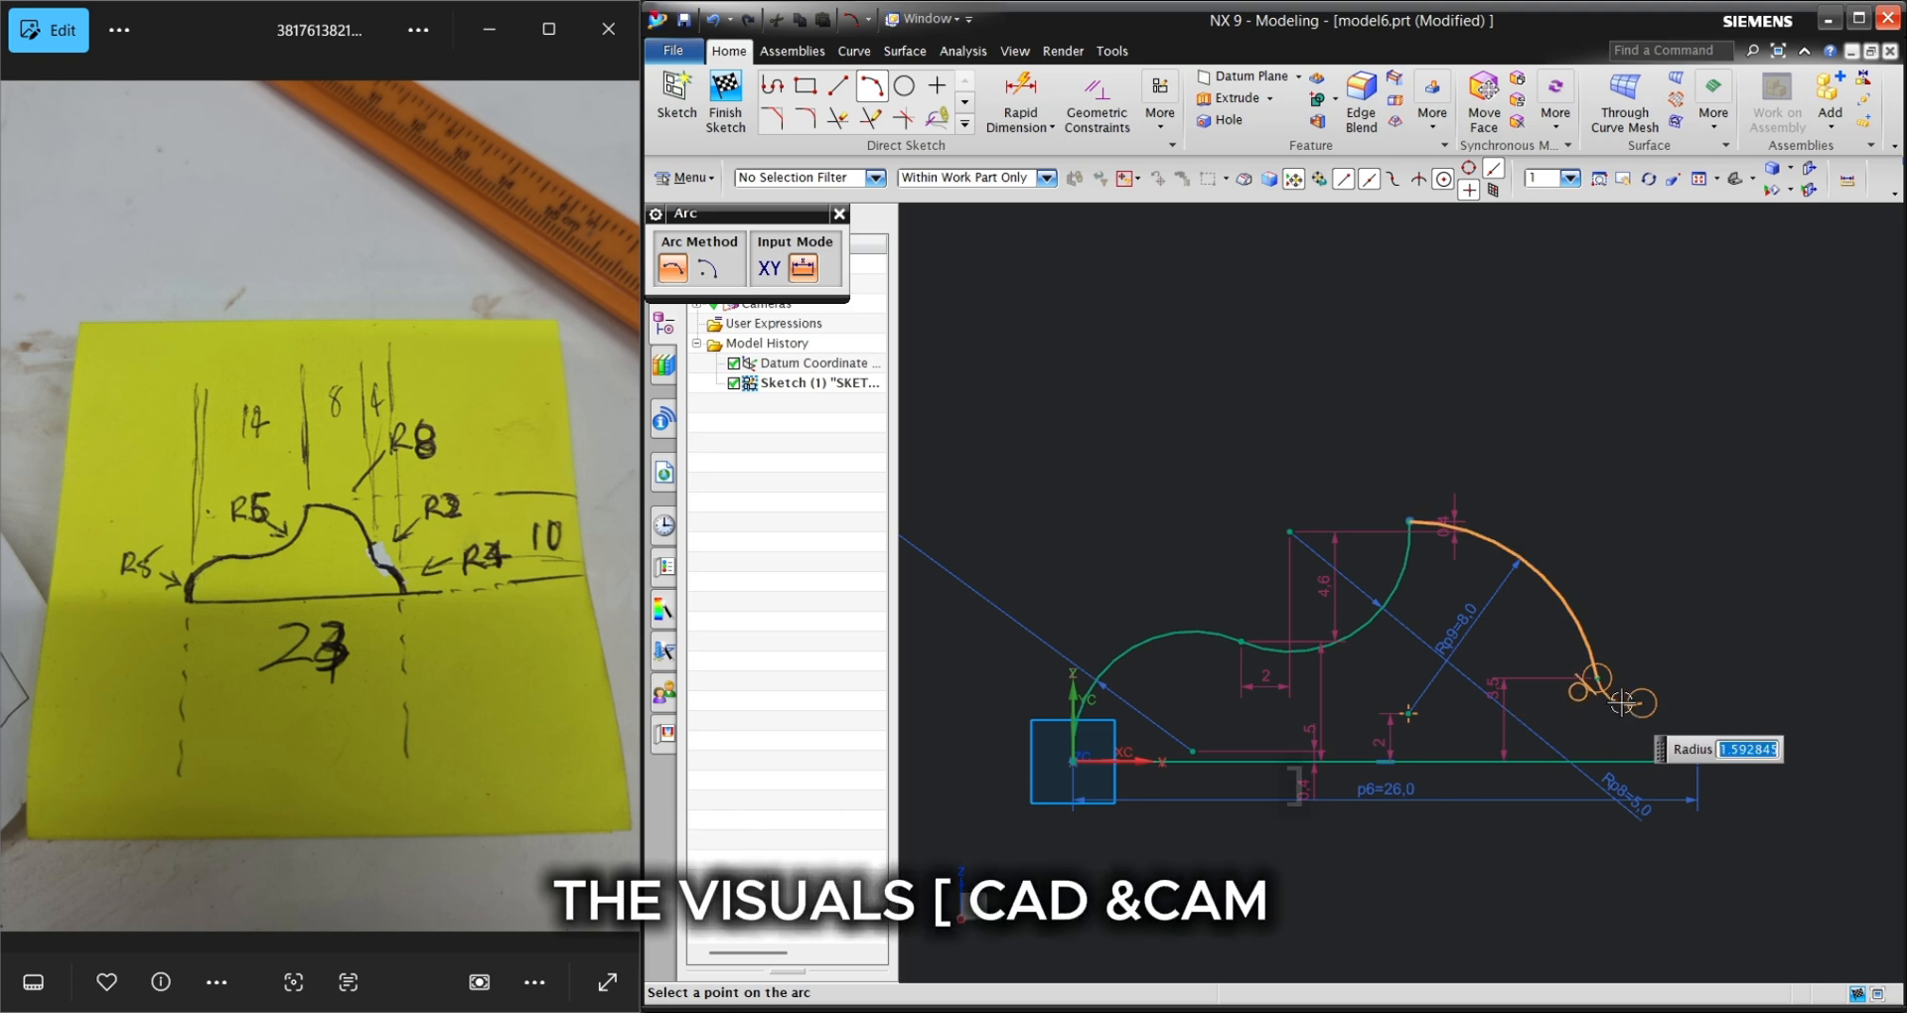
{"action": "key", "text": "Return"}
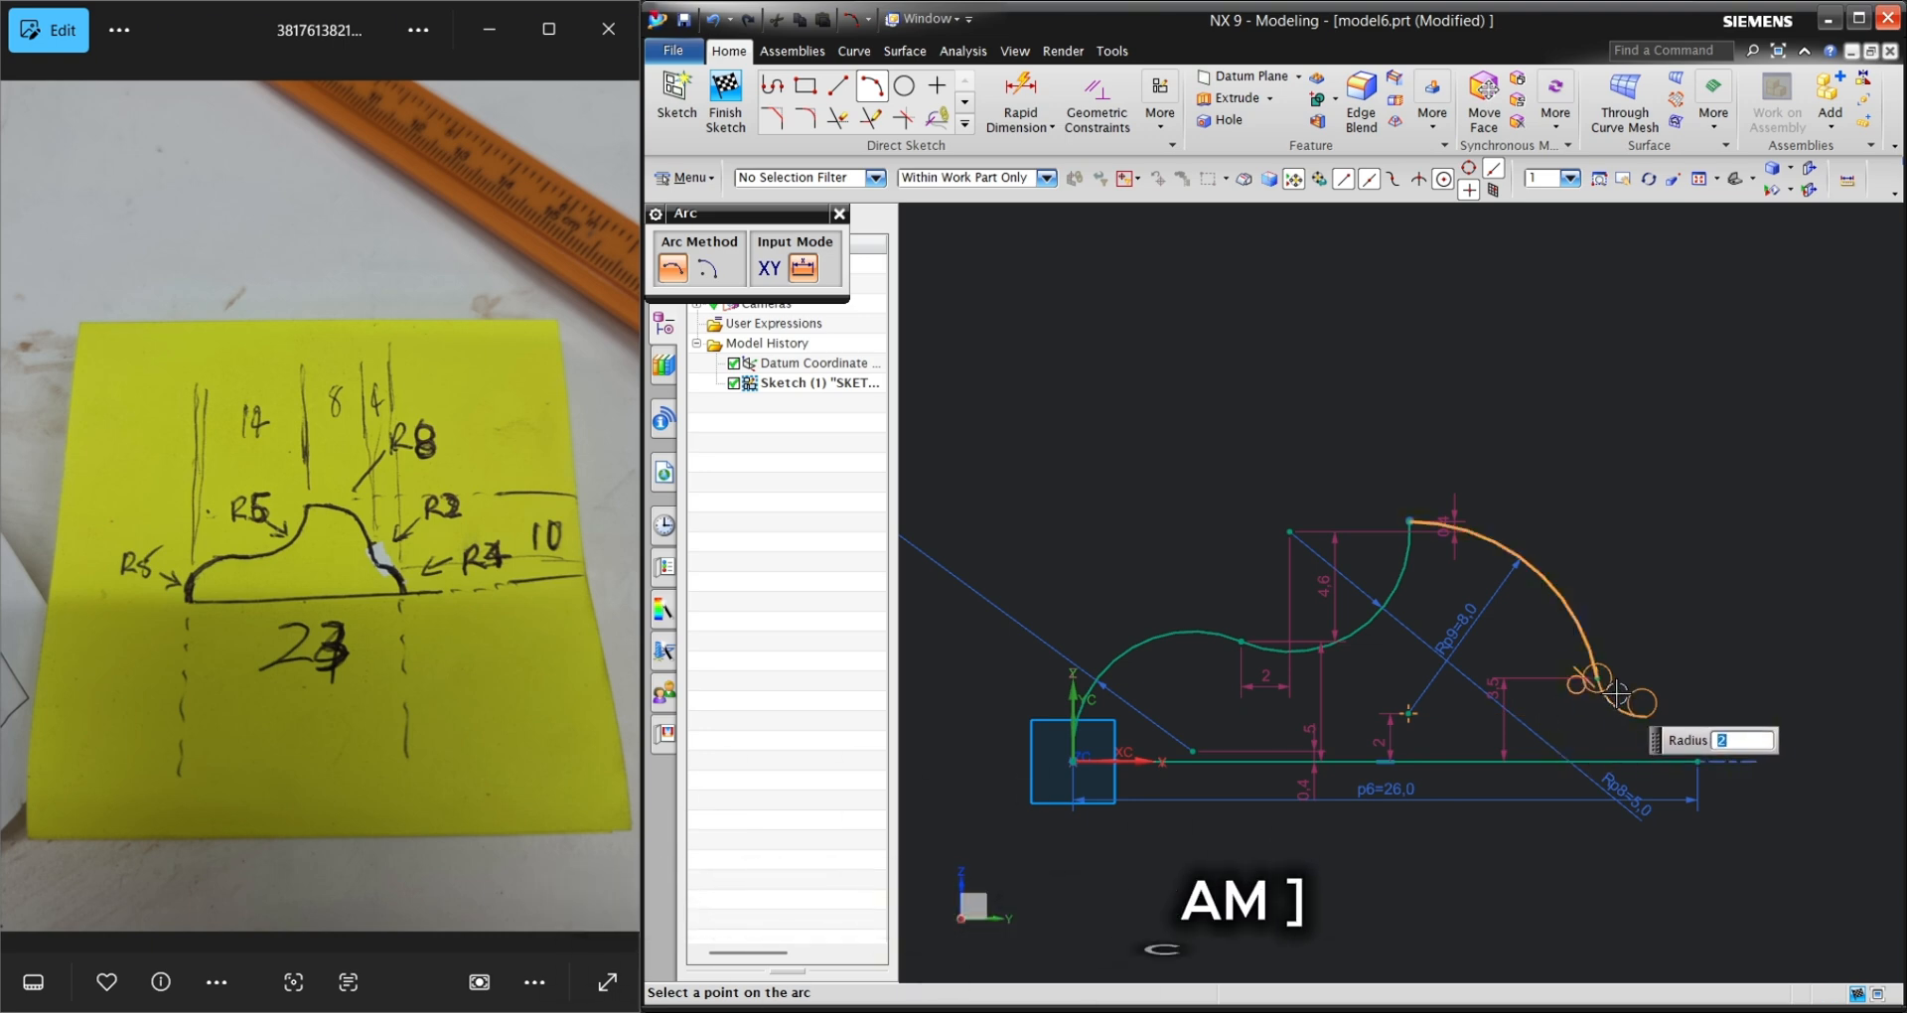
{"action": "left_click", "coordinate": [1619, 695]}
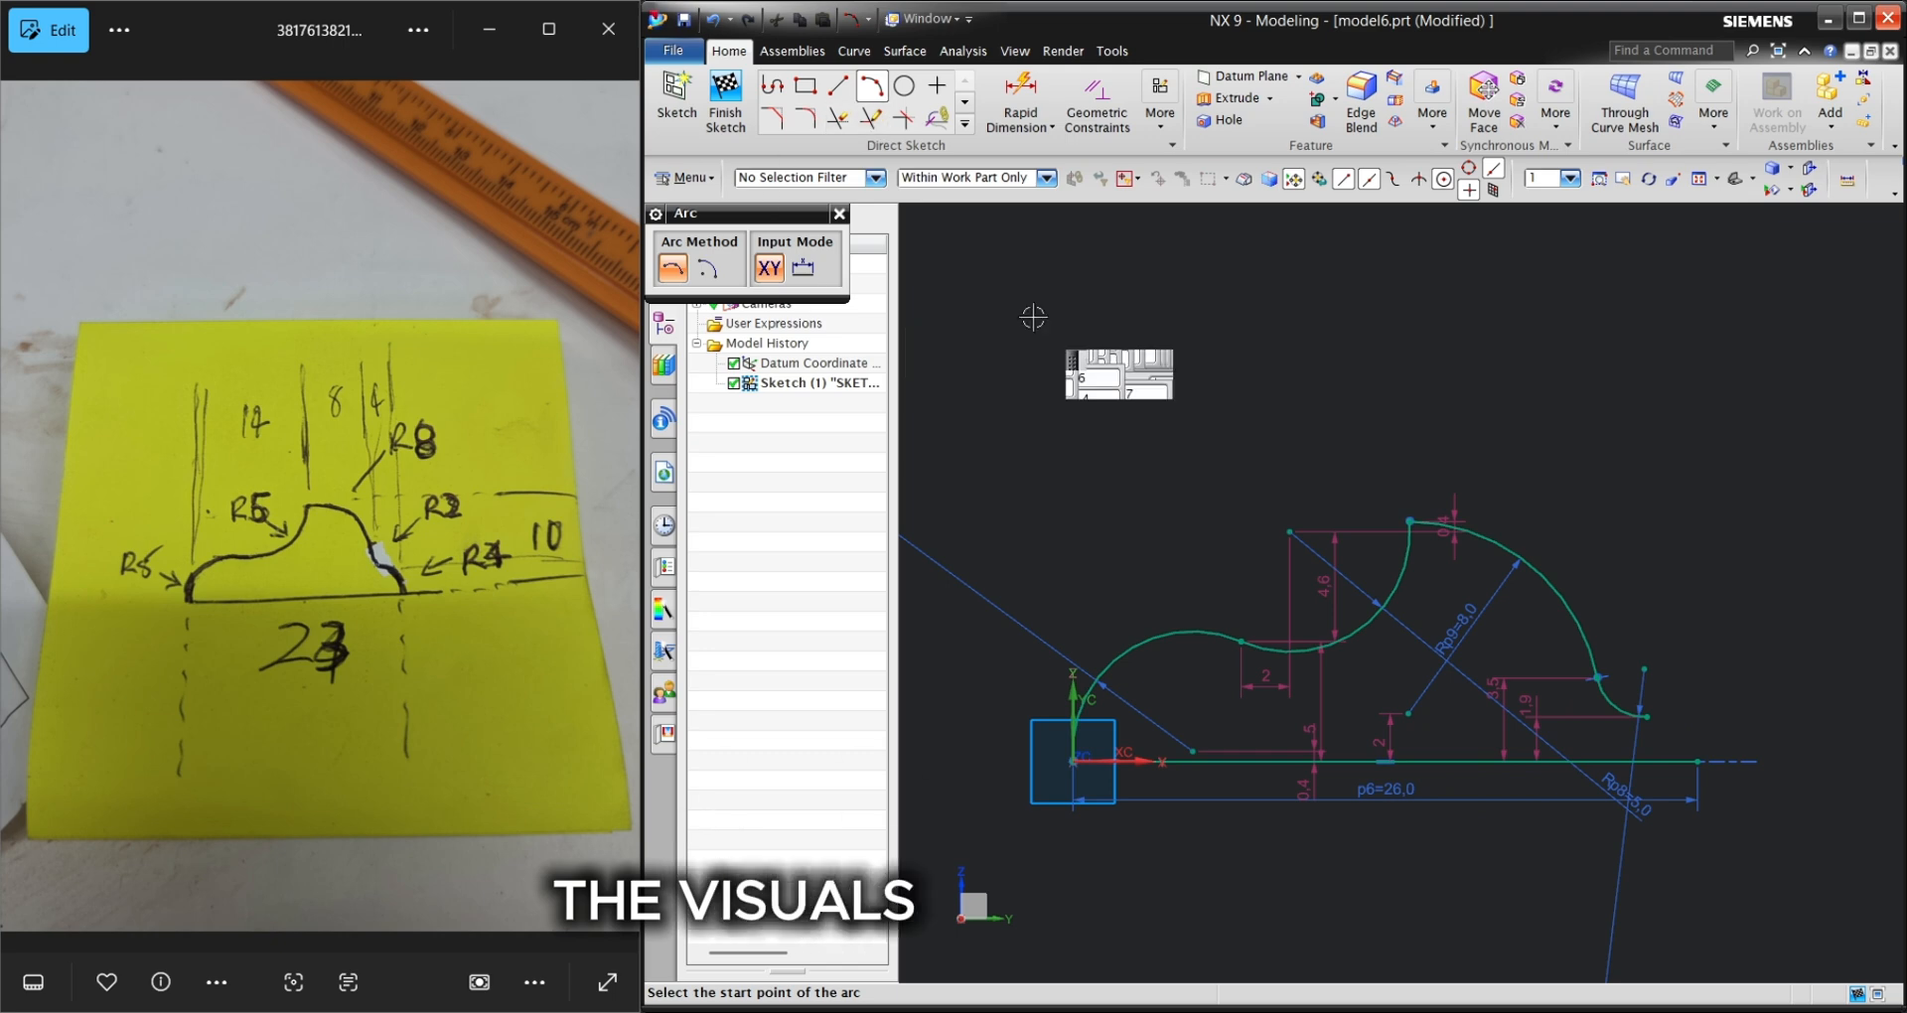
- Draw an arc of radius 4 from the free end of the radius 2 arc to the base line's far end, closing the profile
{"action": "left_click", "coordinate": [1647, 714]}
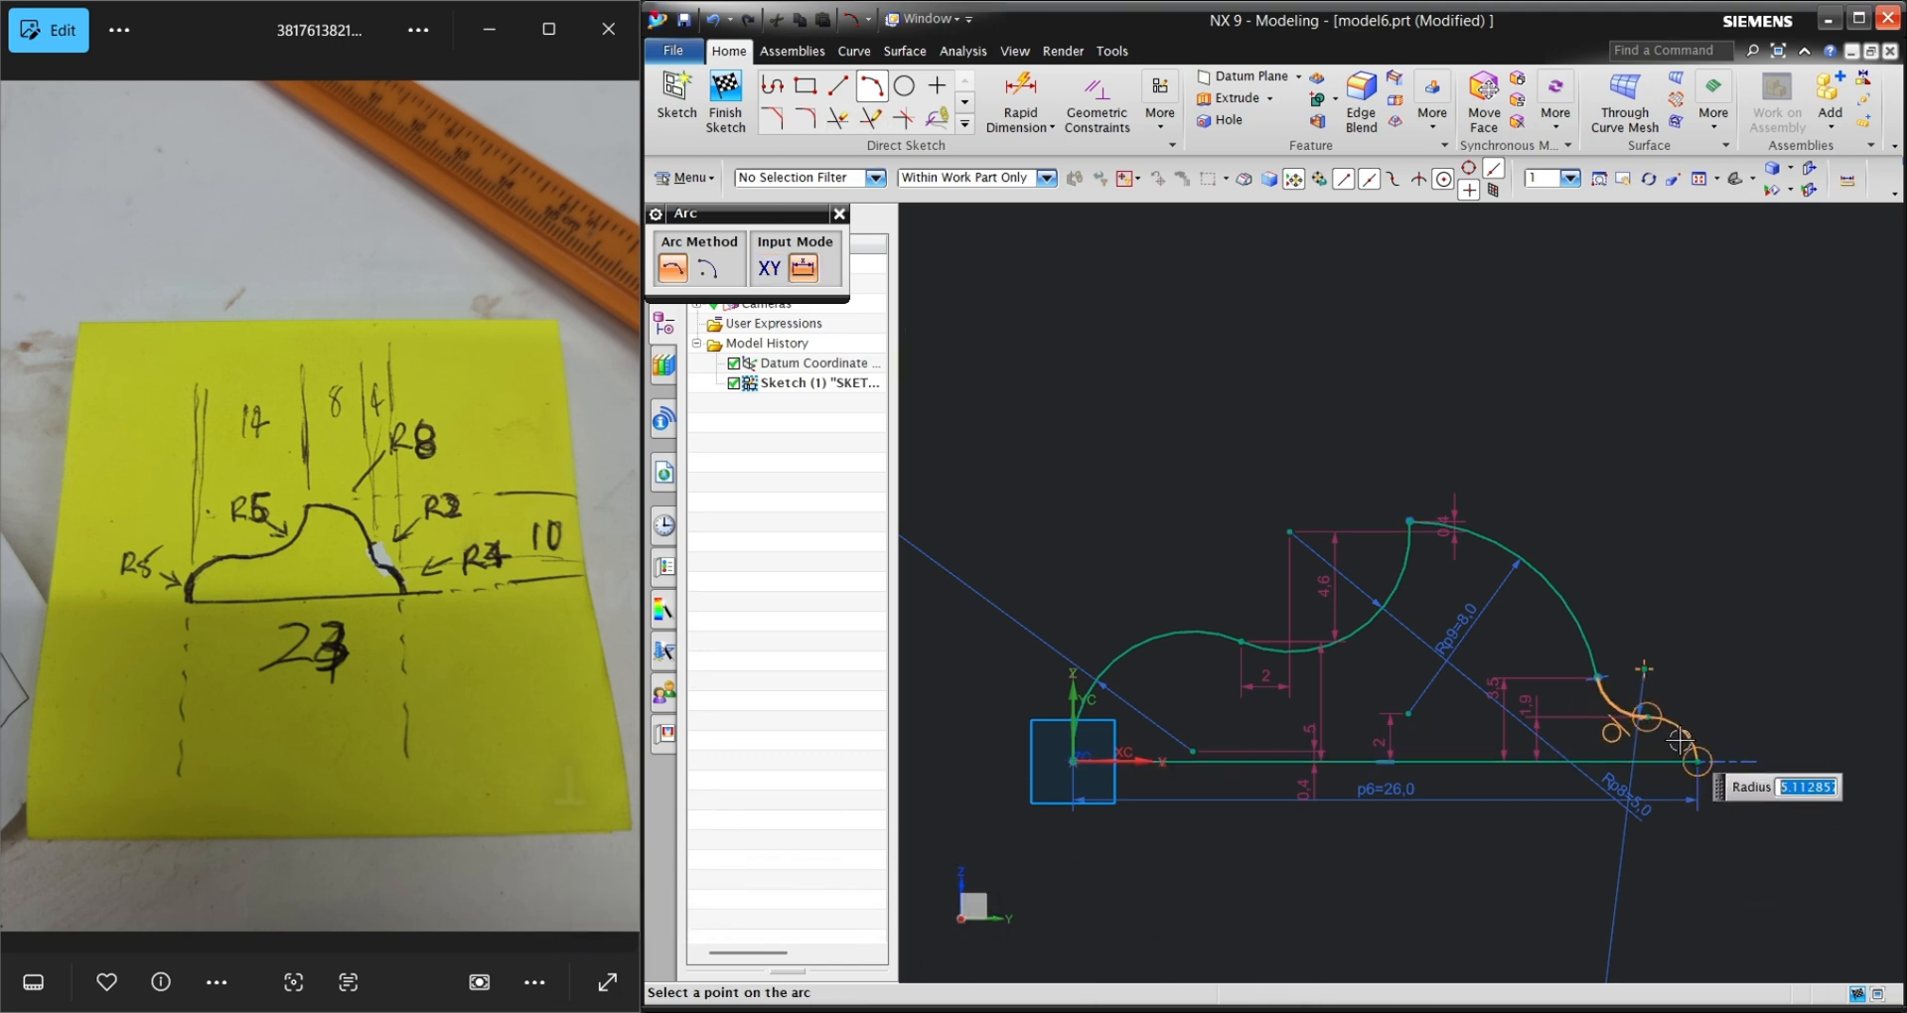
{"action": "key", "text": "Return"}
{"action": "left_click", "coordinate": [1678, 740]}
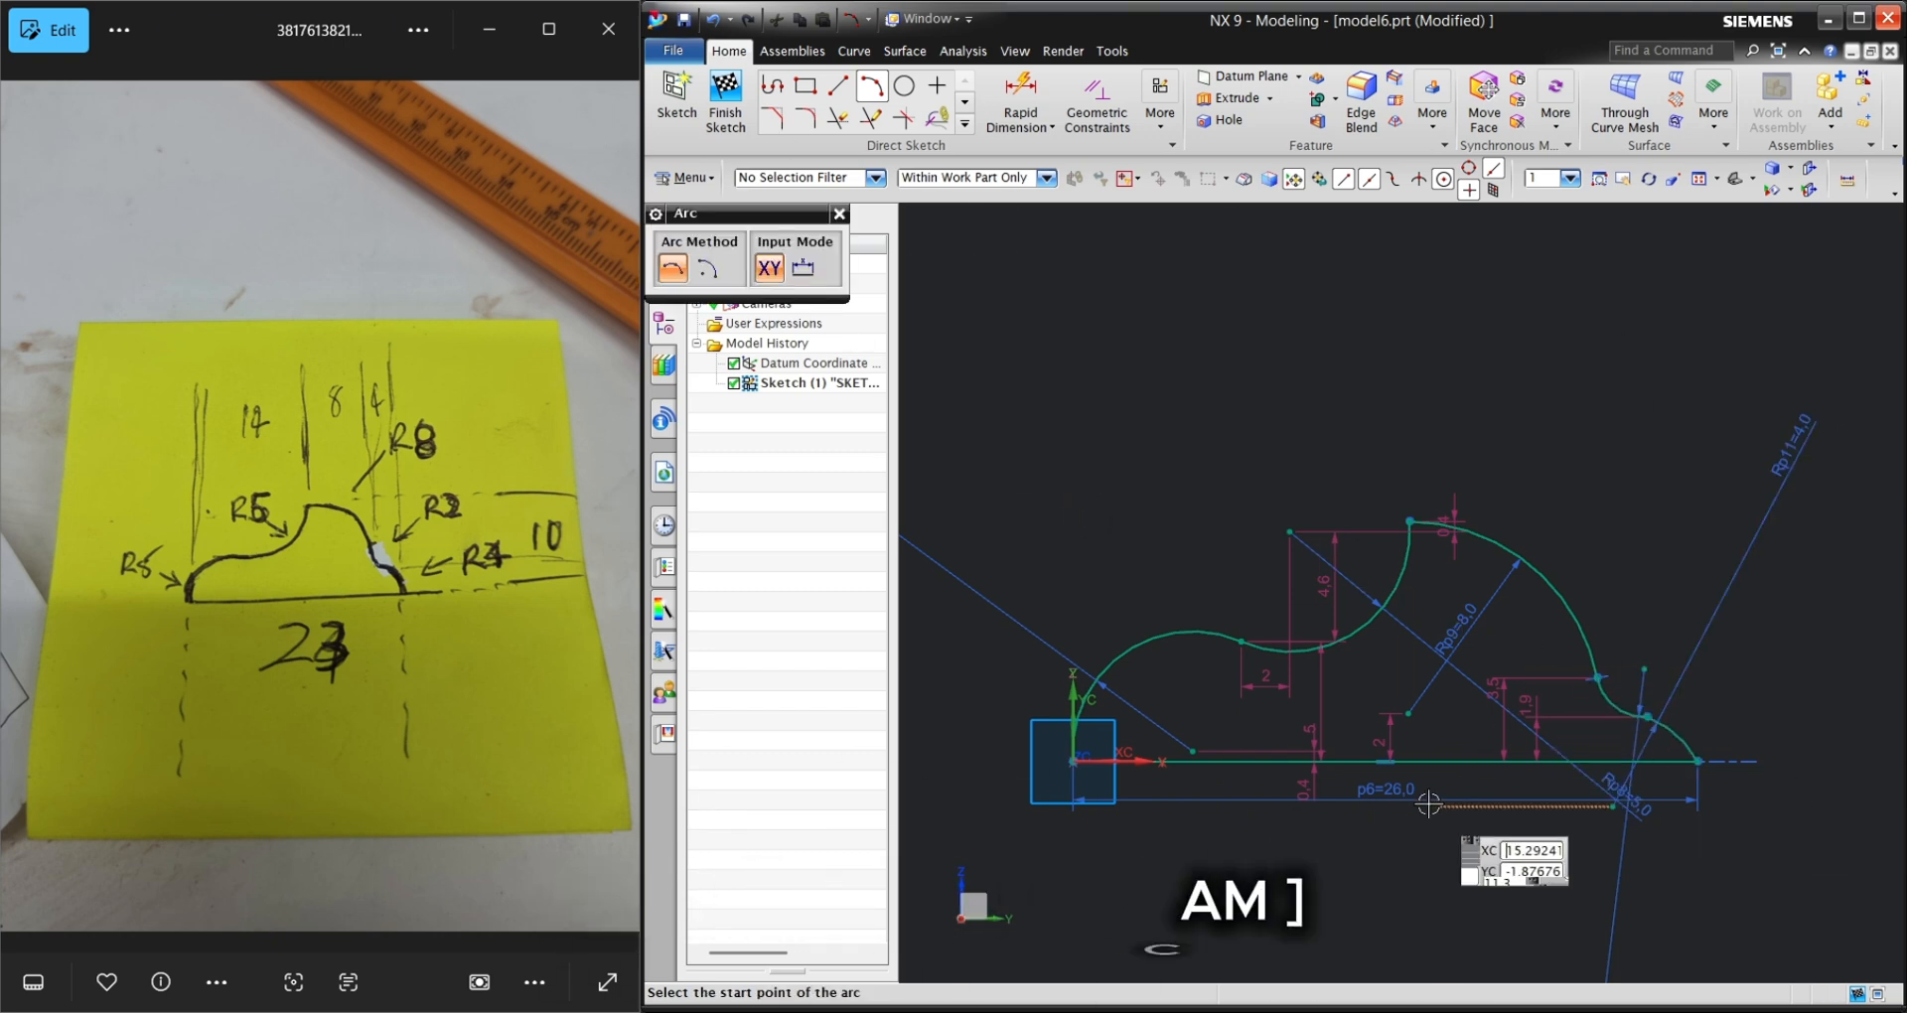
- Extrude the closed curved profile with an end distance of 50 mm
{"action": "left_click", "coordinate": [739, 104]}
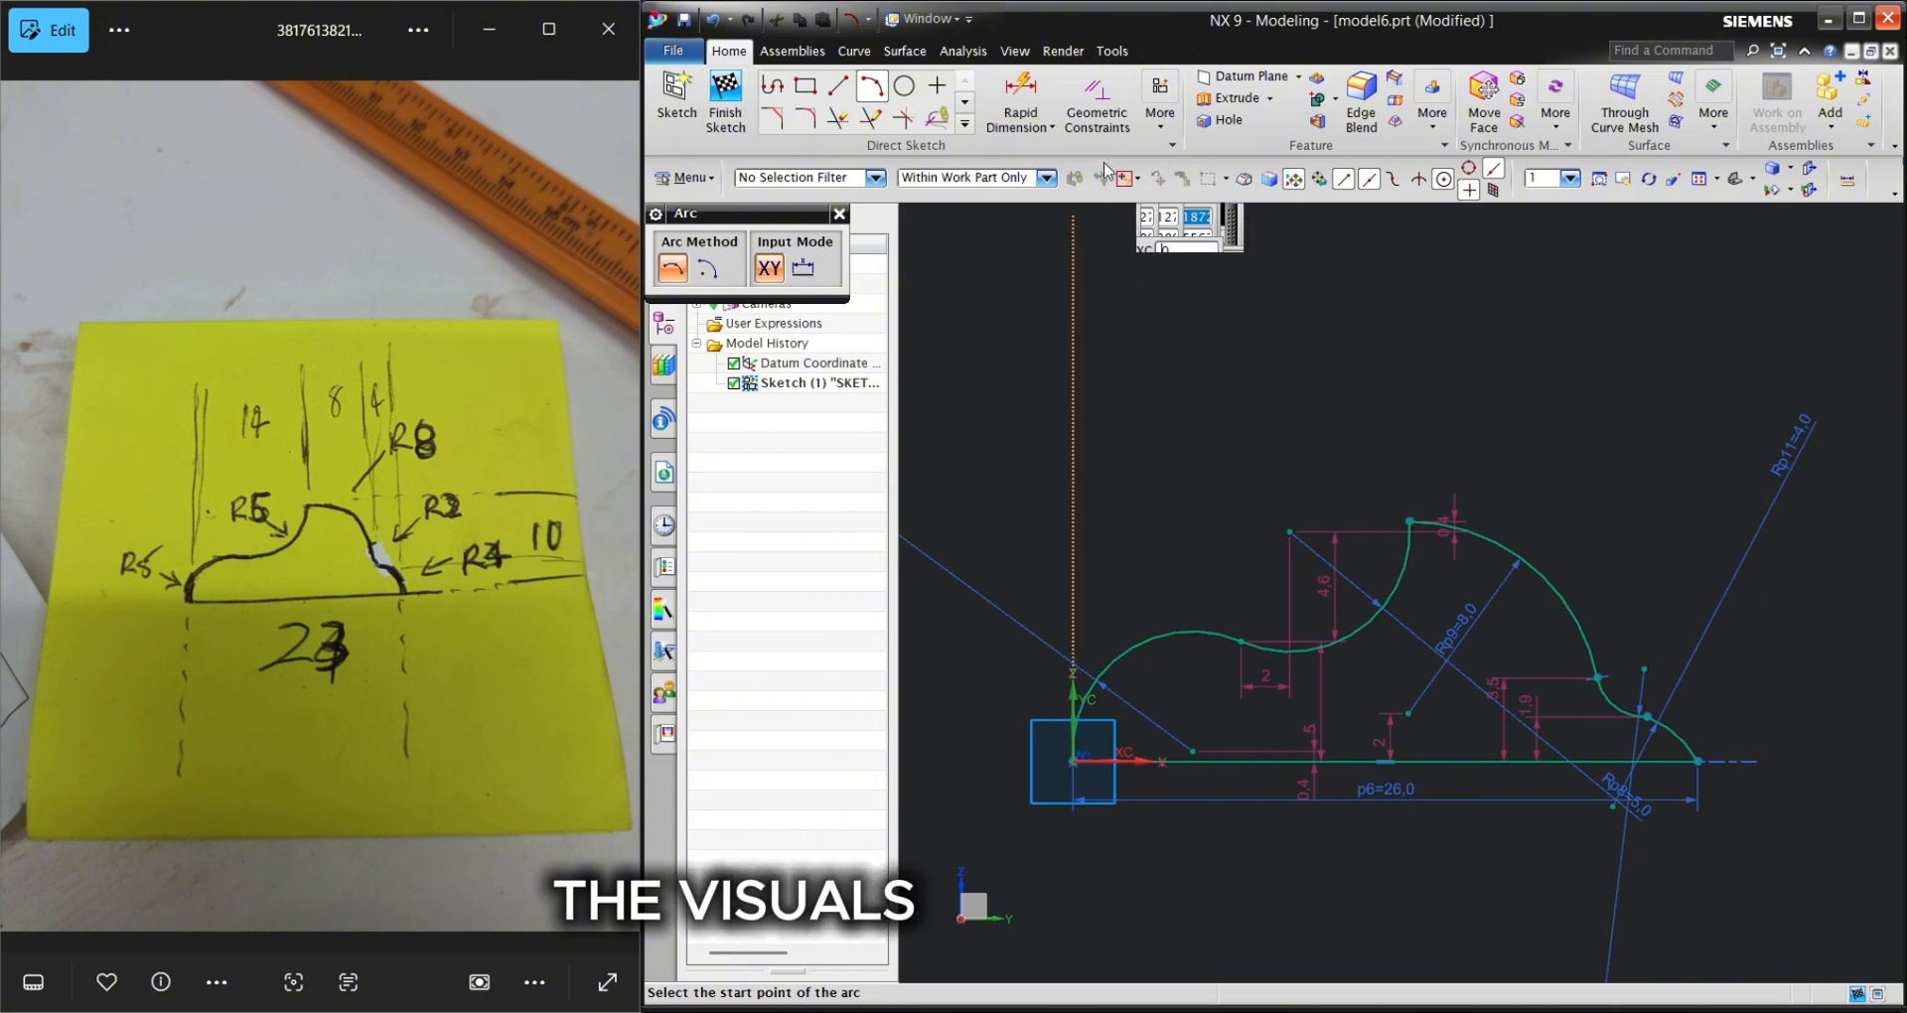
{"action": "left_click", "coordinate": [1238, 100]}
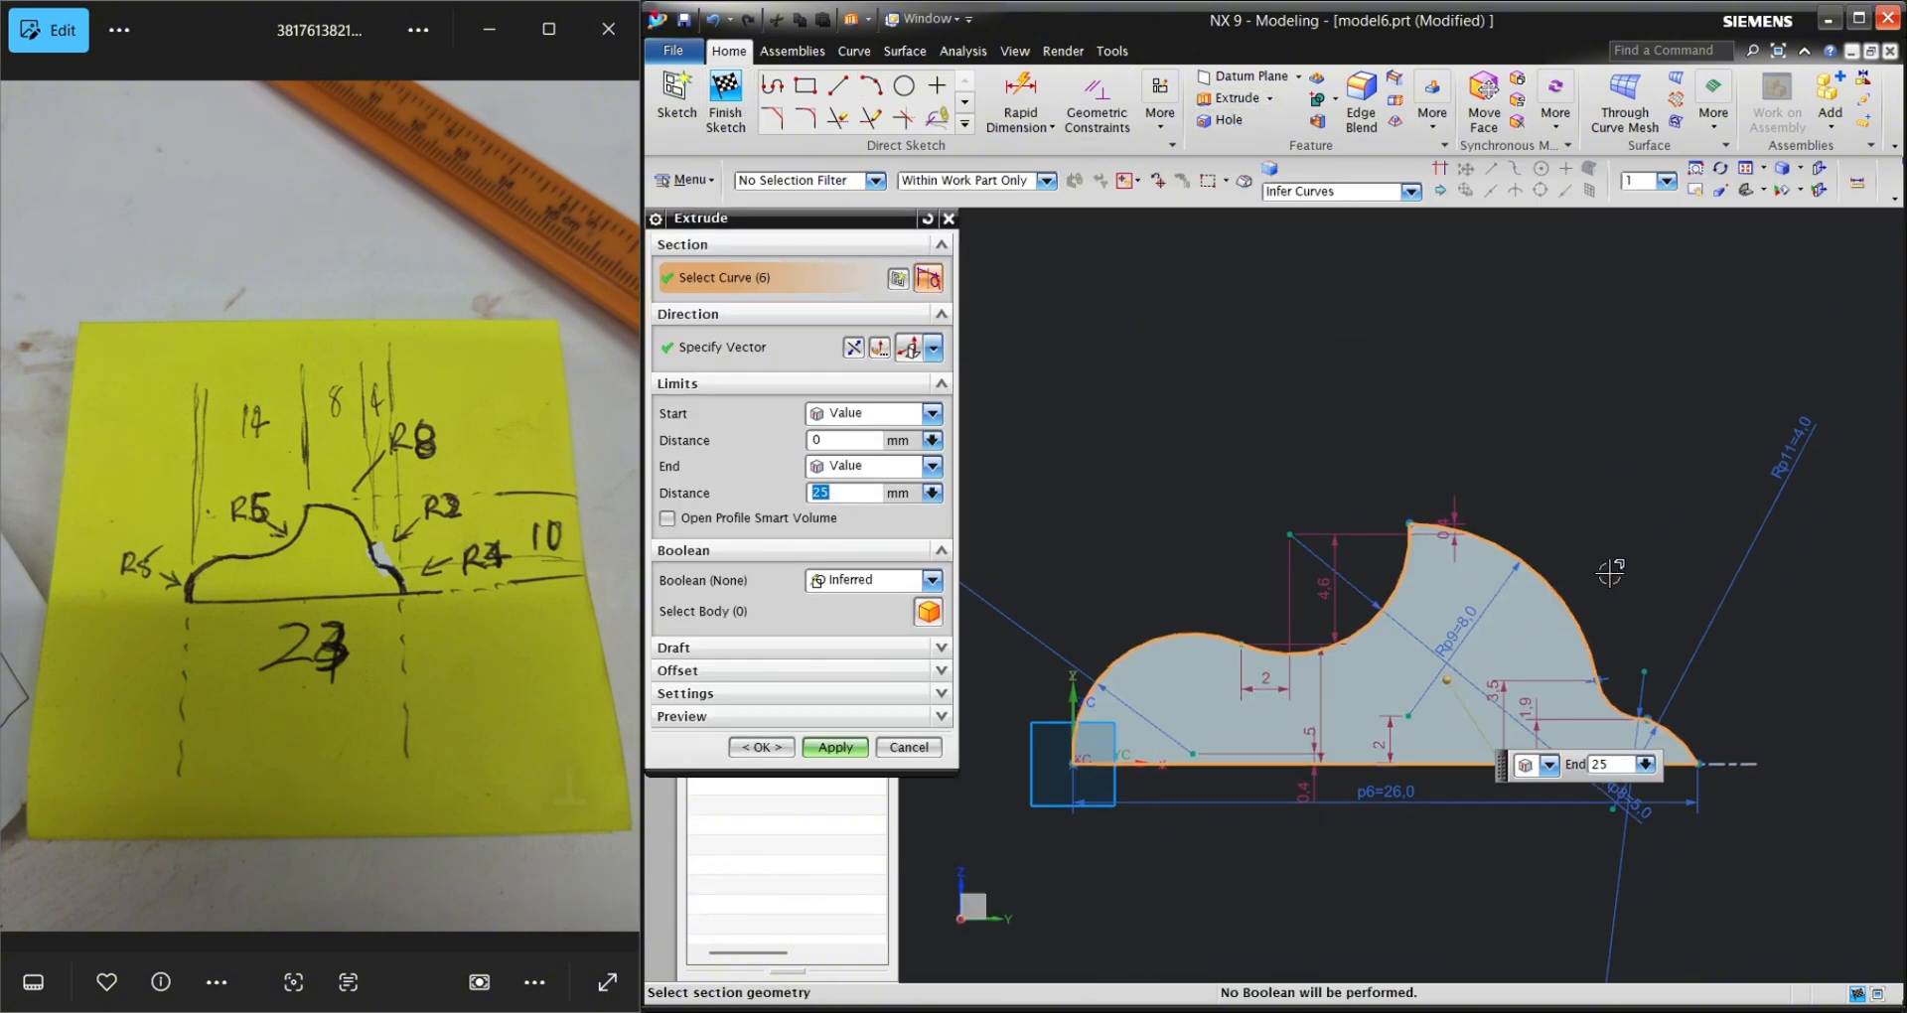
{"action": "mouse_move", "coordinate": [1610, 573]}
{"action": "middle_mouse_down"}
{"action": "mouse_move", "coordinate": [1587, 675]}
{"action": "mouse_move", "coordinate": [1569, 636]}
{"action": "mouse_move", "coordinate": [1601, 588]}
{"action": "middle_mouse_up"}
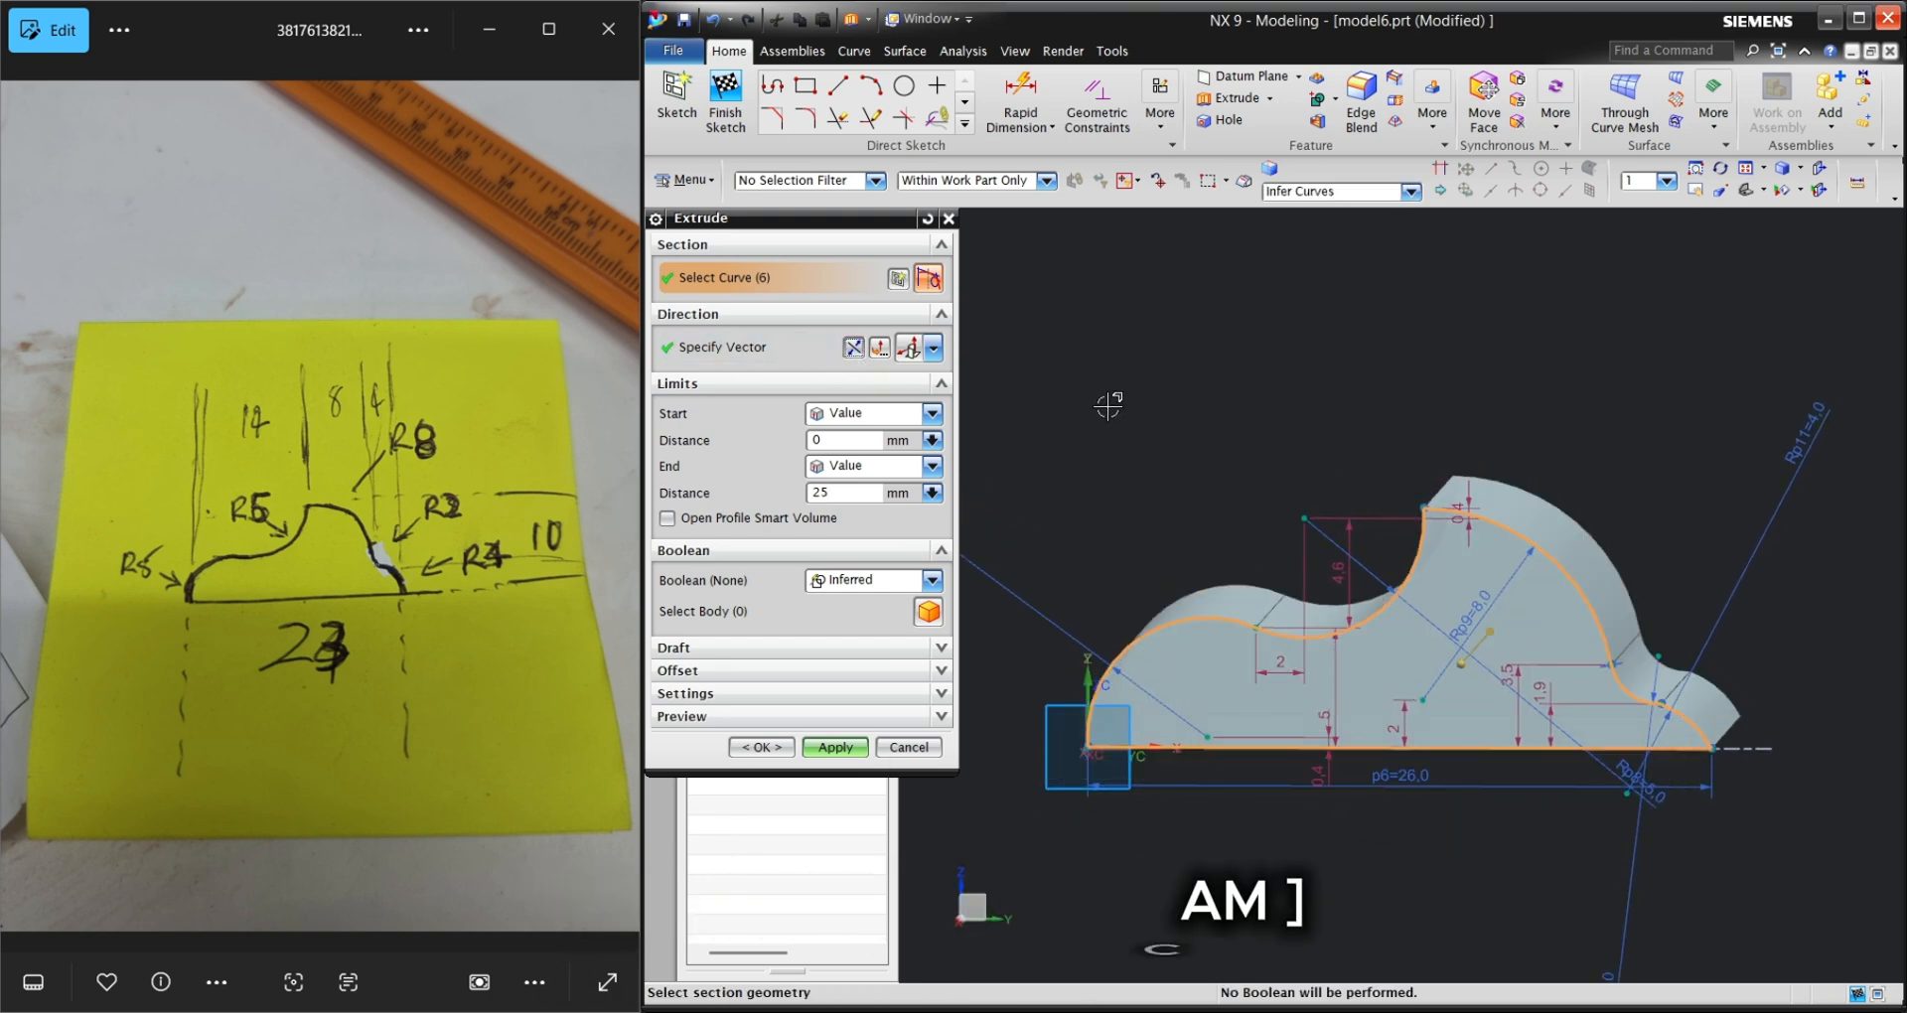
{"action": "mouse_move", "coordinate": [1105, 403]}
{"action": "middle_mouse_down"}
{"action": "mouse_move", "coordinate": [1110, 454]}
{"action": "mouse_move", "coordinate": [1110, 417]}
{"action": "middle_mouse_up"}
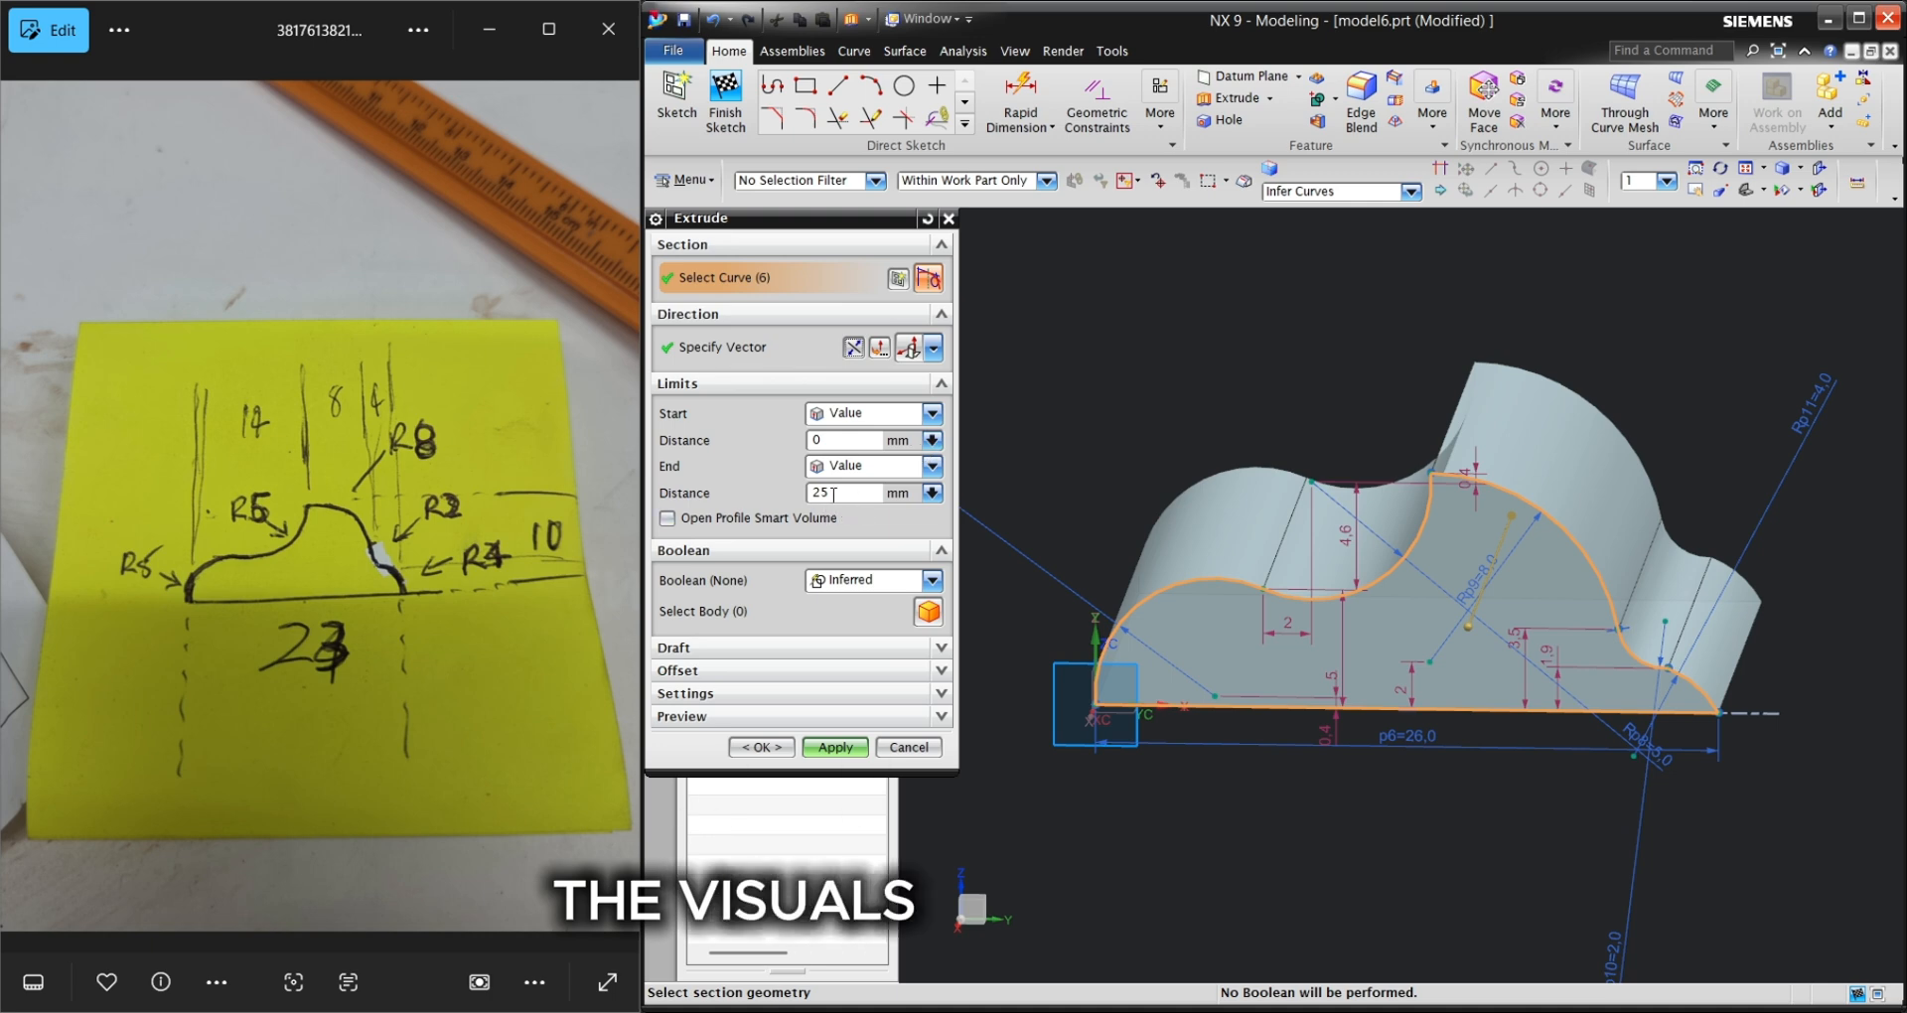
{"action": "left_click", "coordinate": [839, 492]}
{"action": "key", "text": "BackSpace"}
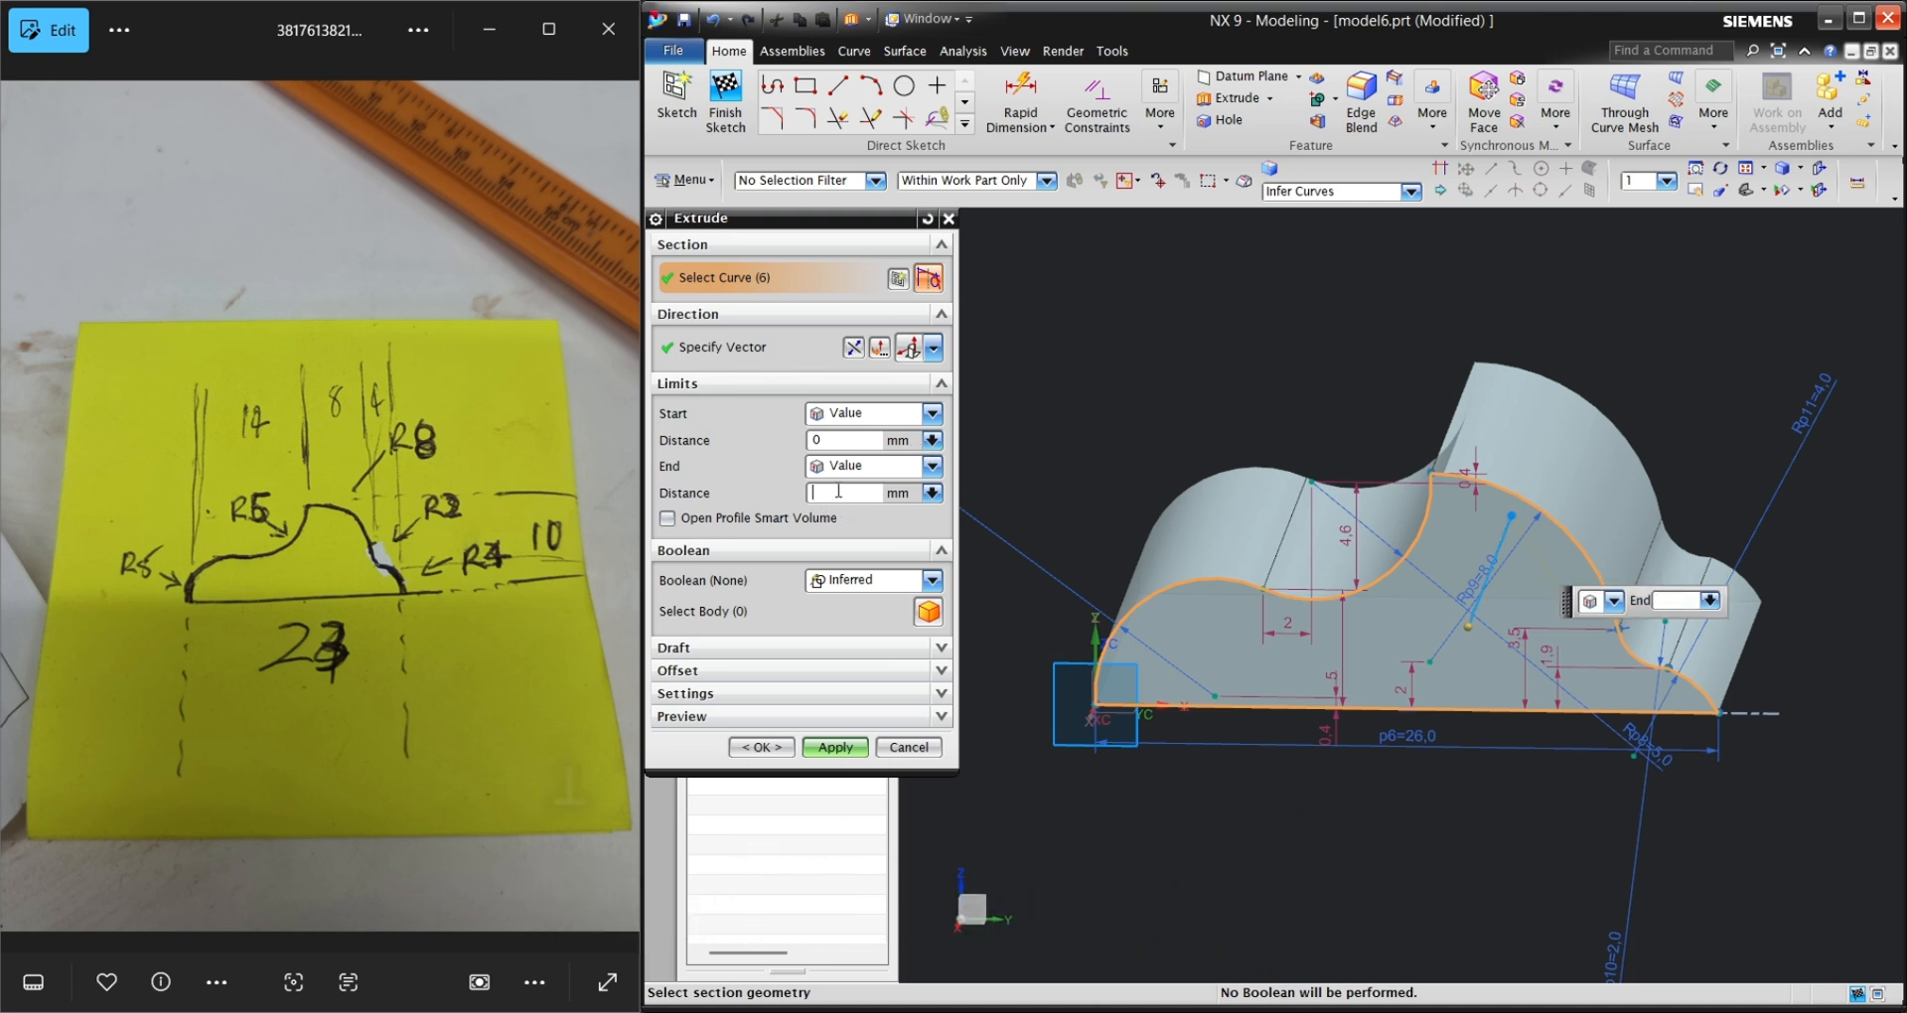
{"action": "type", "text": "50"}
{"action": "key", "text": "Return"}
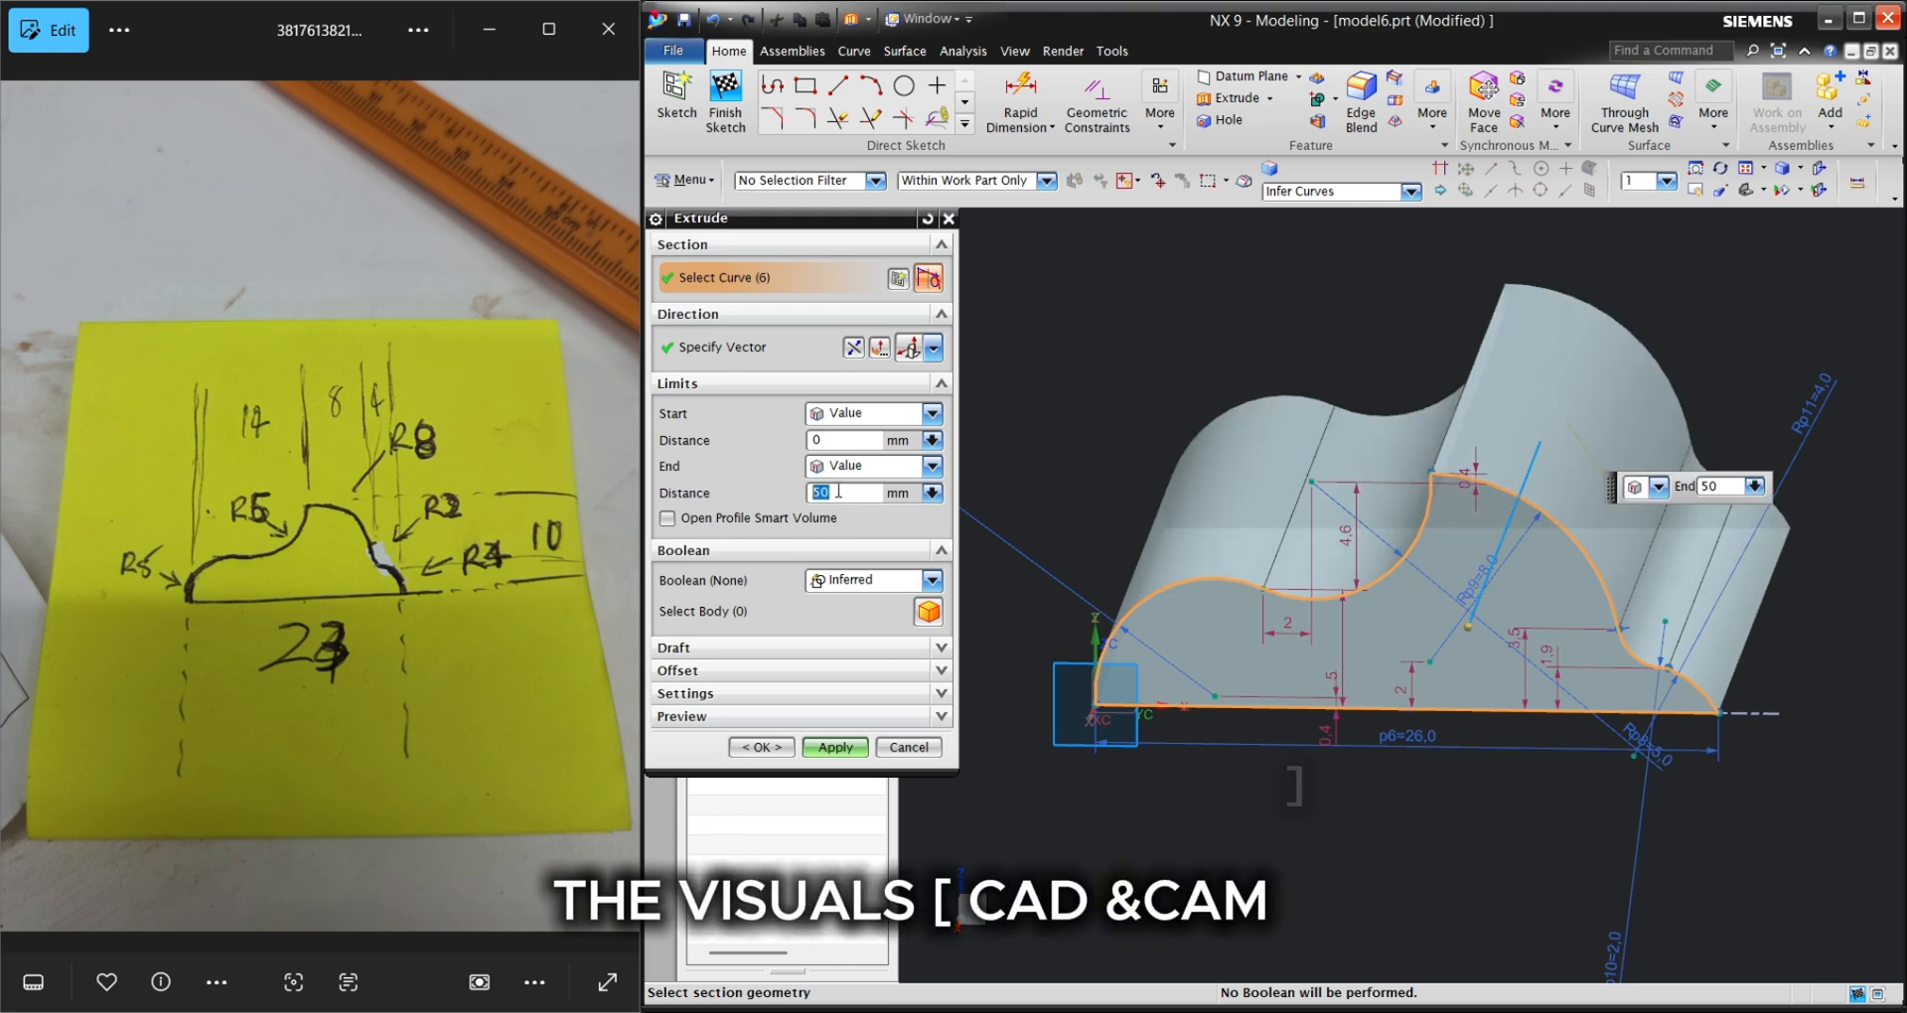
{"action": "left_click", "coordinate": [835, 746]}
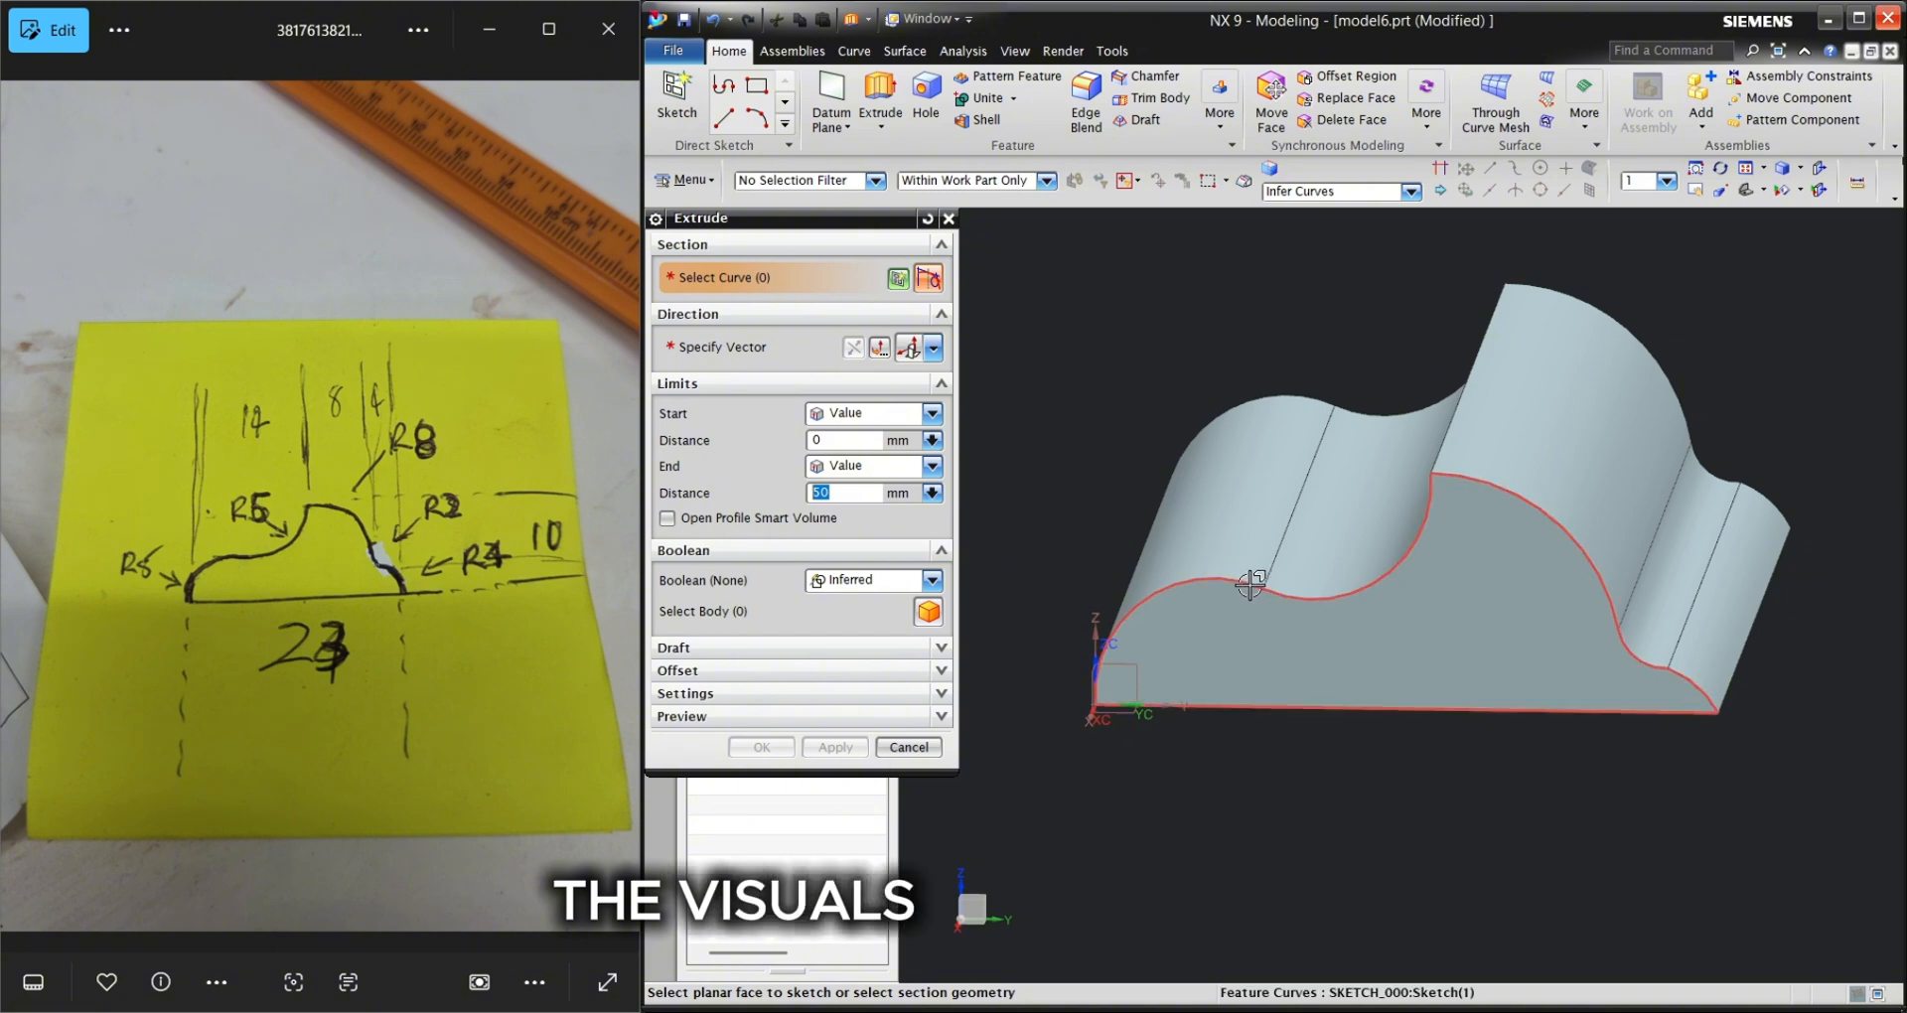
- Leave the Extrude command and hide the profile sketch on the solid's front face
{"action": "right_click", "coordinate": [1250, 584]}
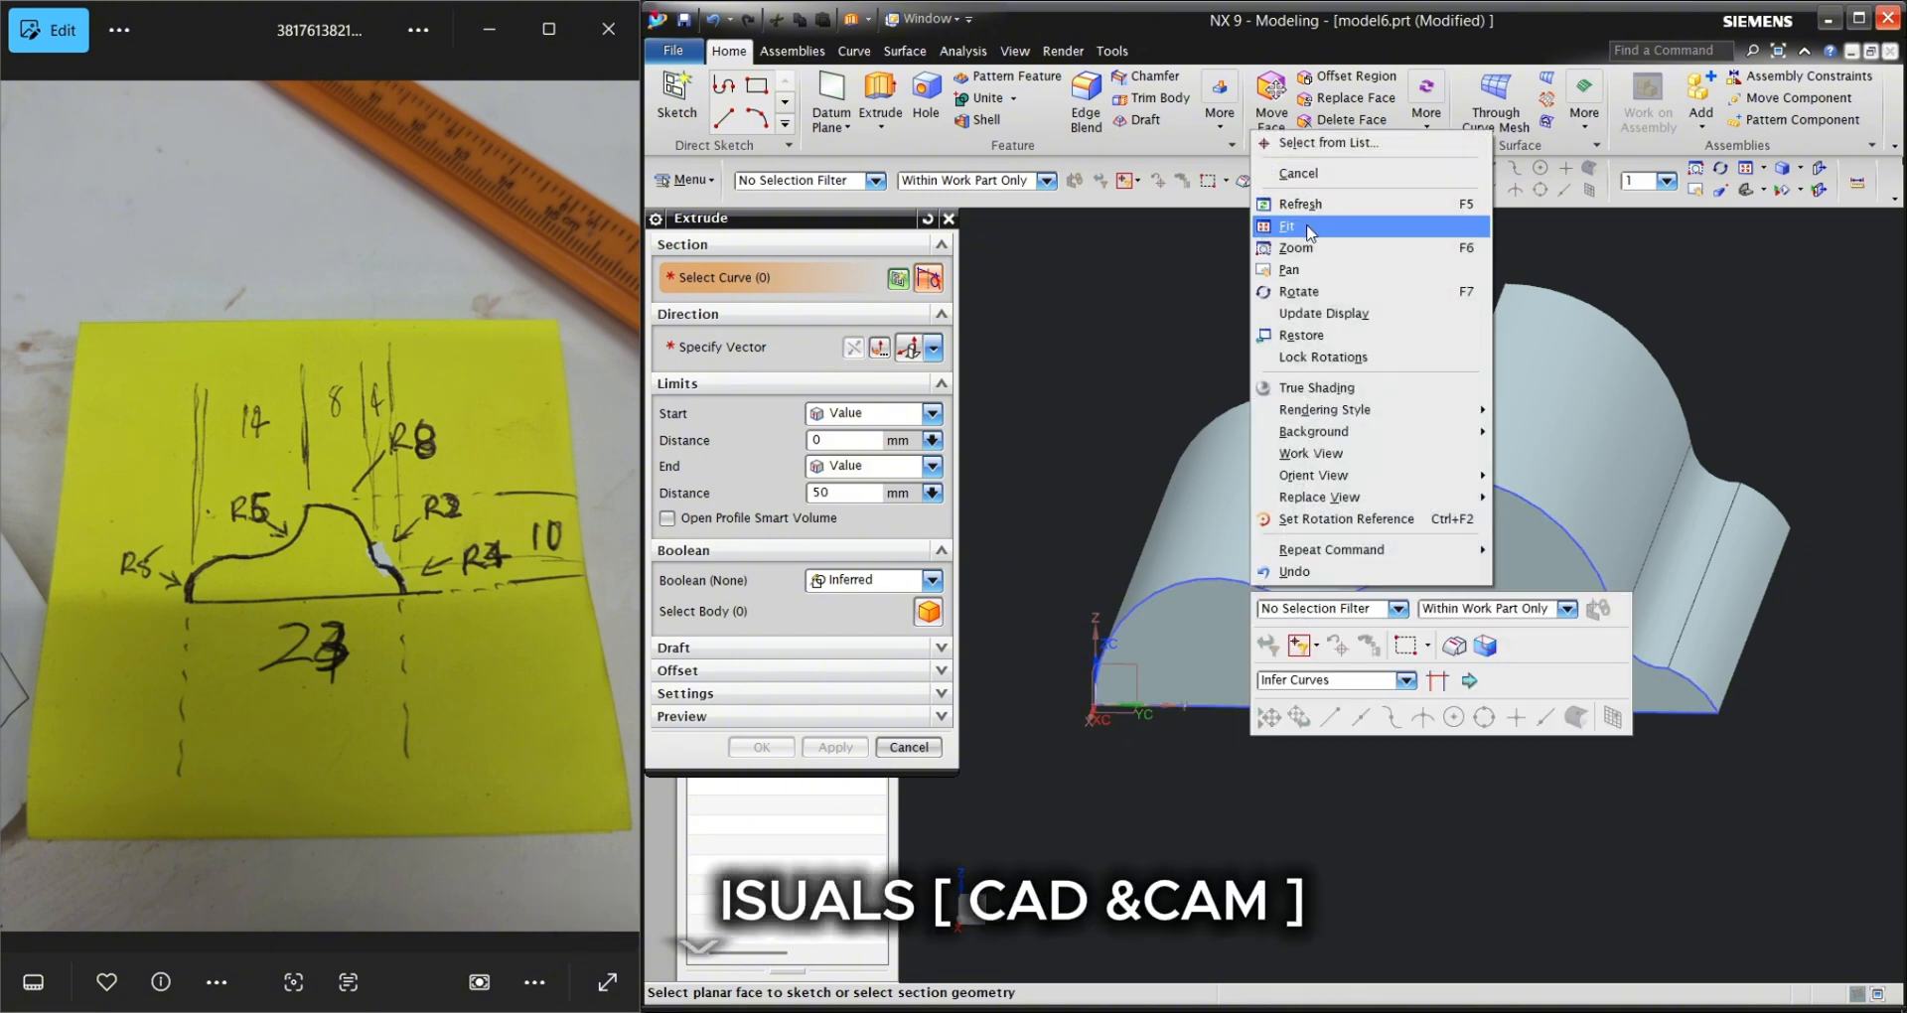
{"action": "left_click", "coordinate": [1256, 251]}
{"action": "left_click", "coordinate": [949, 220]}
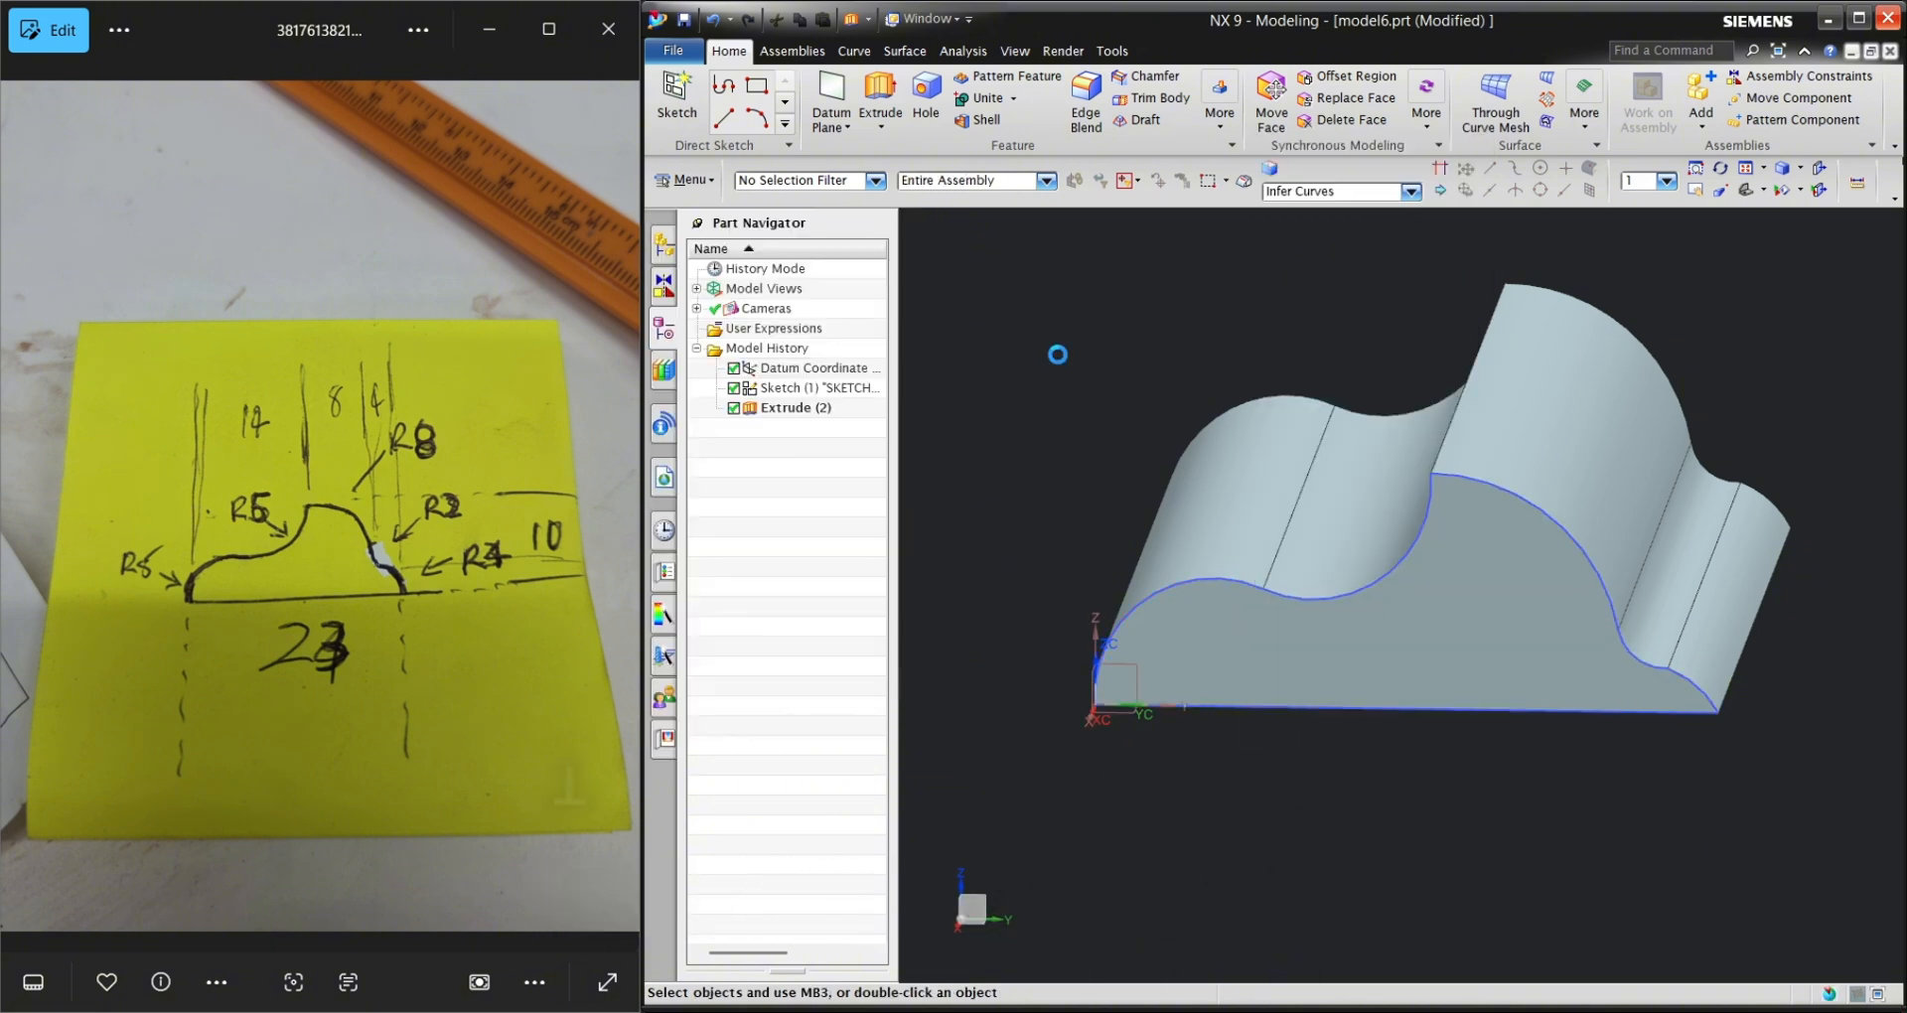
{"action": "right_click", "coordinate": [1230, 582]}
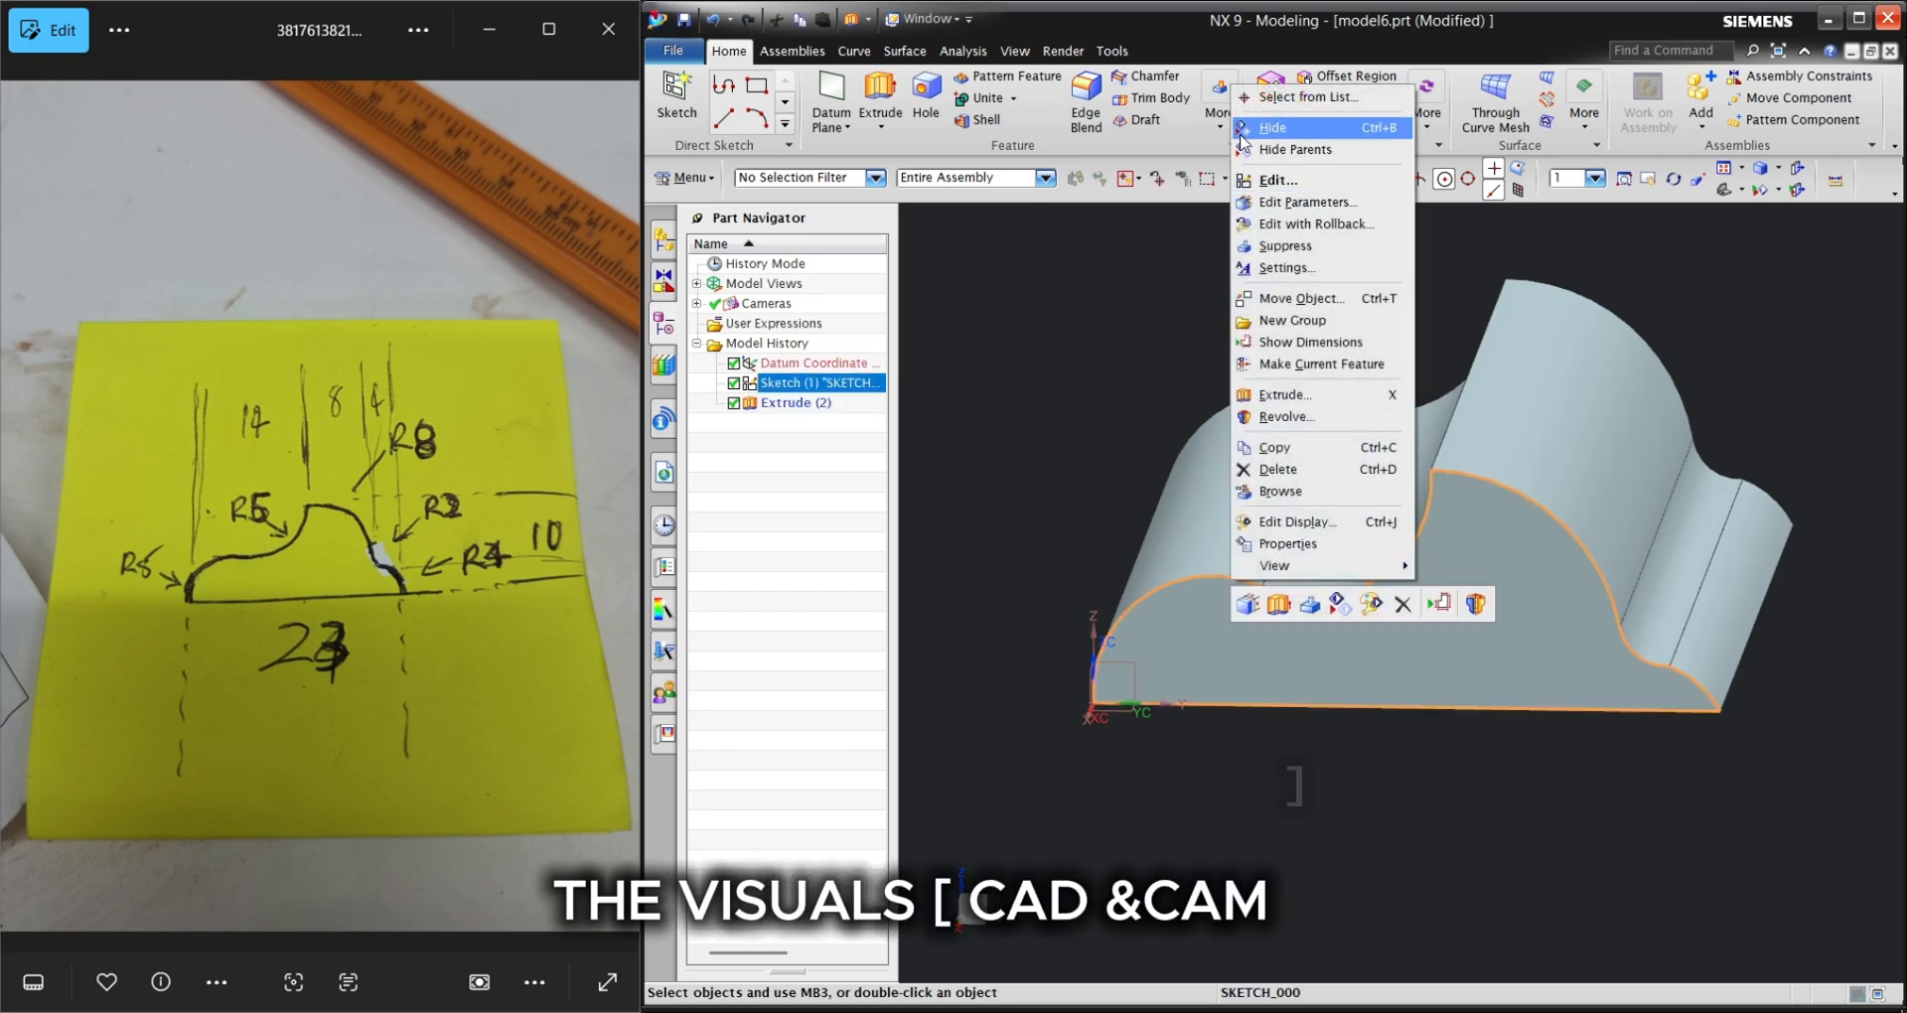
{"action": "left_click", "coordinate": [1289, 129]}
{"action": "mouse_move", "coordinate": [1213, 766]}
{"action": "middle_mouse_down"}
{"action": "mouse_move", "coordinate": [1229, 735]}
{"action": "mouse_move", "coordinate": [1196, 752]}
{"action": "mouse_move", "coordinate": [1175, 873]}
{"action": "mouse_move", "coordinate": [1208, 786]}
{"action": "middle_mouse_up"}
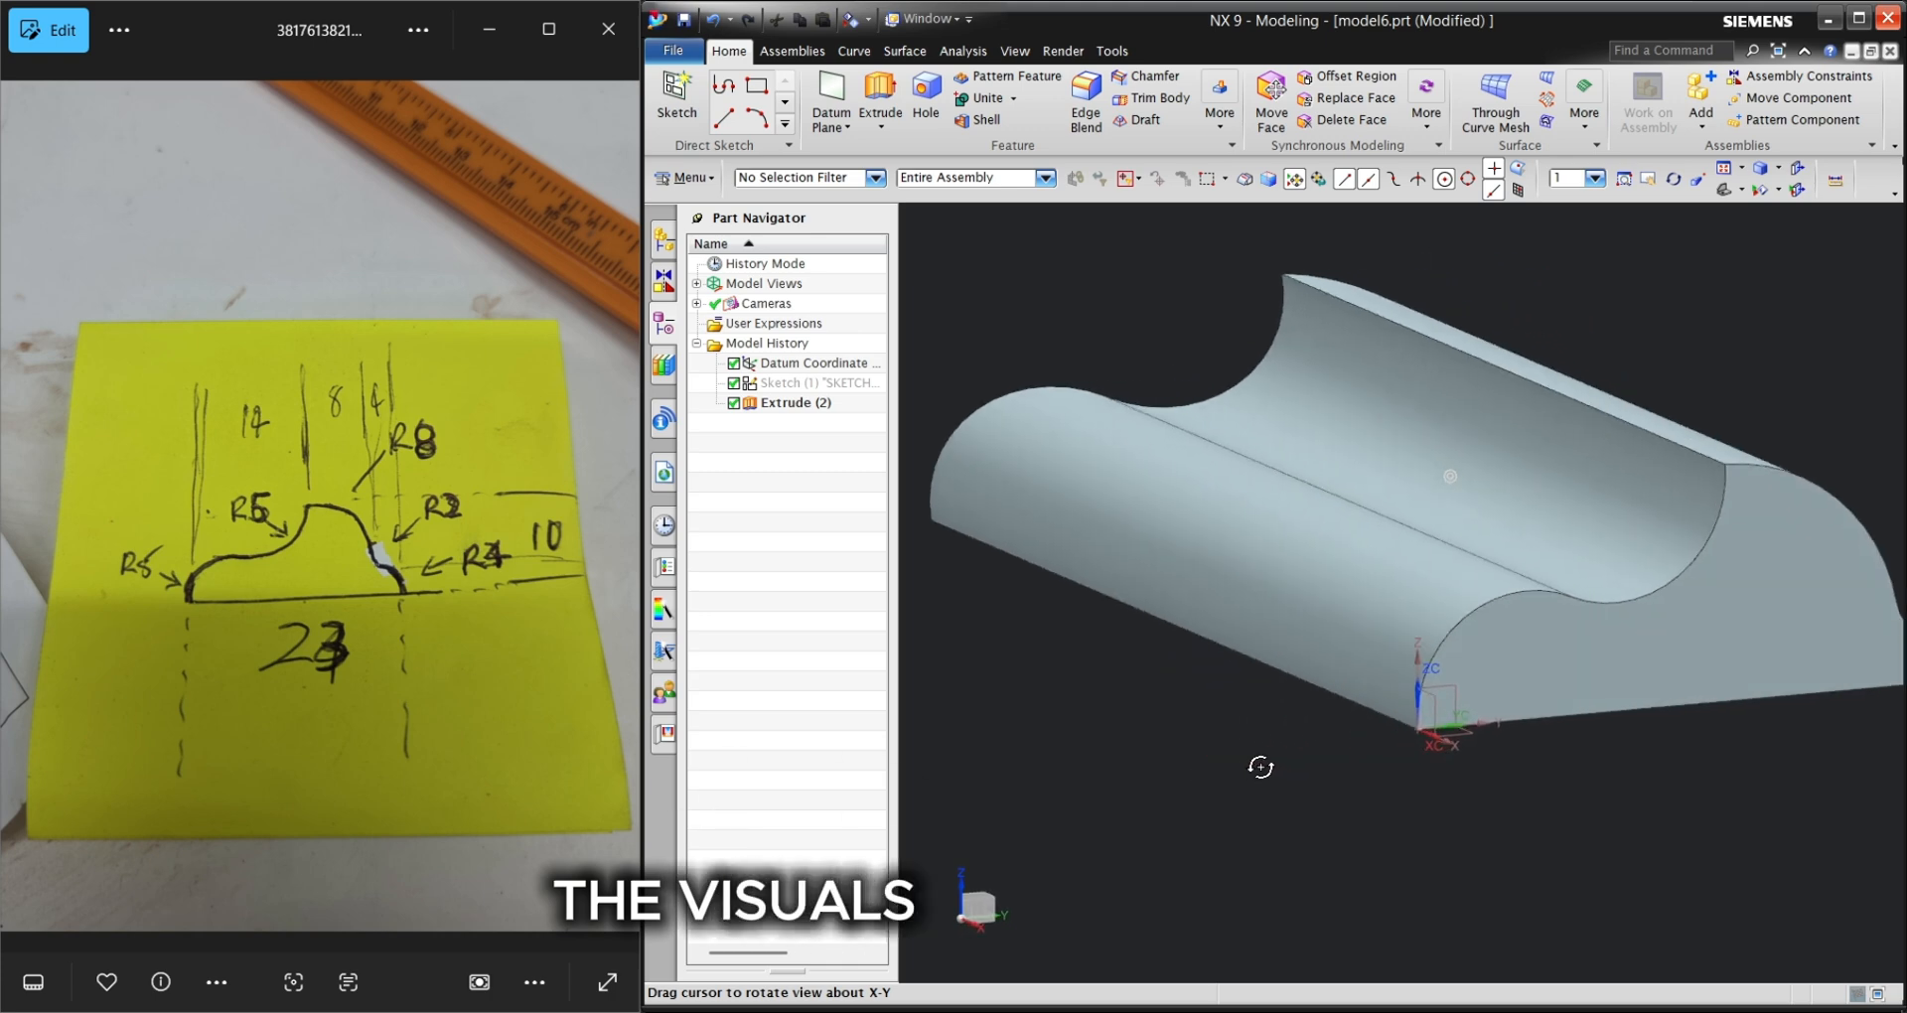